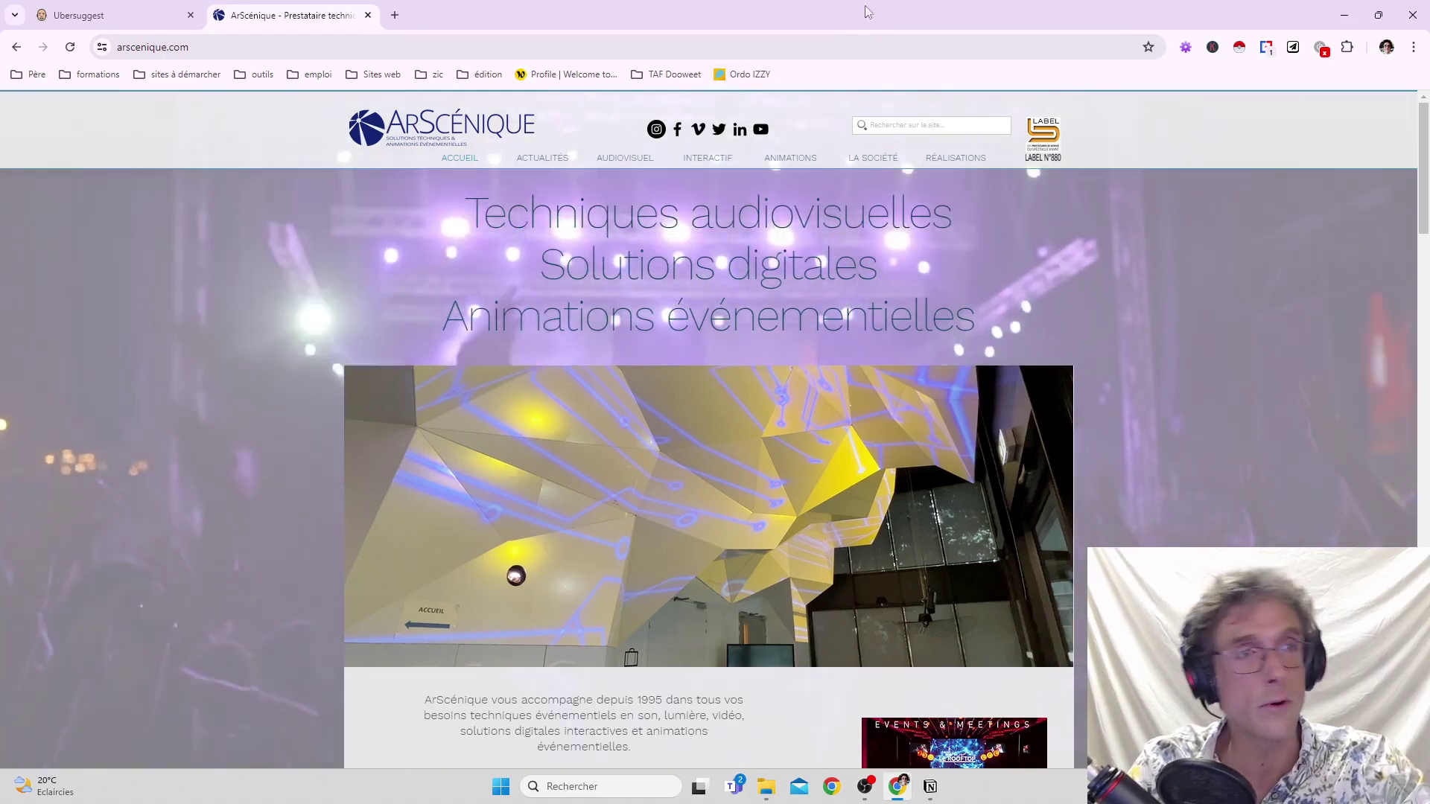
View the ArScénique home page's document outline with Web Developer and examine its headings down to the h5 entry.
click(1185, 48)
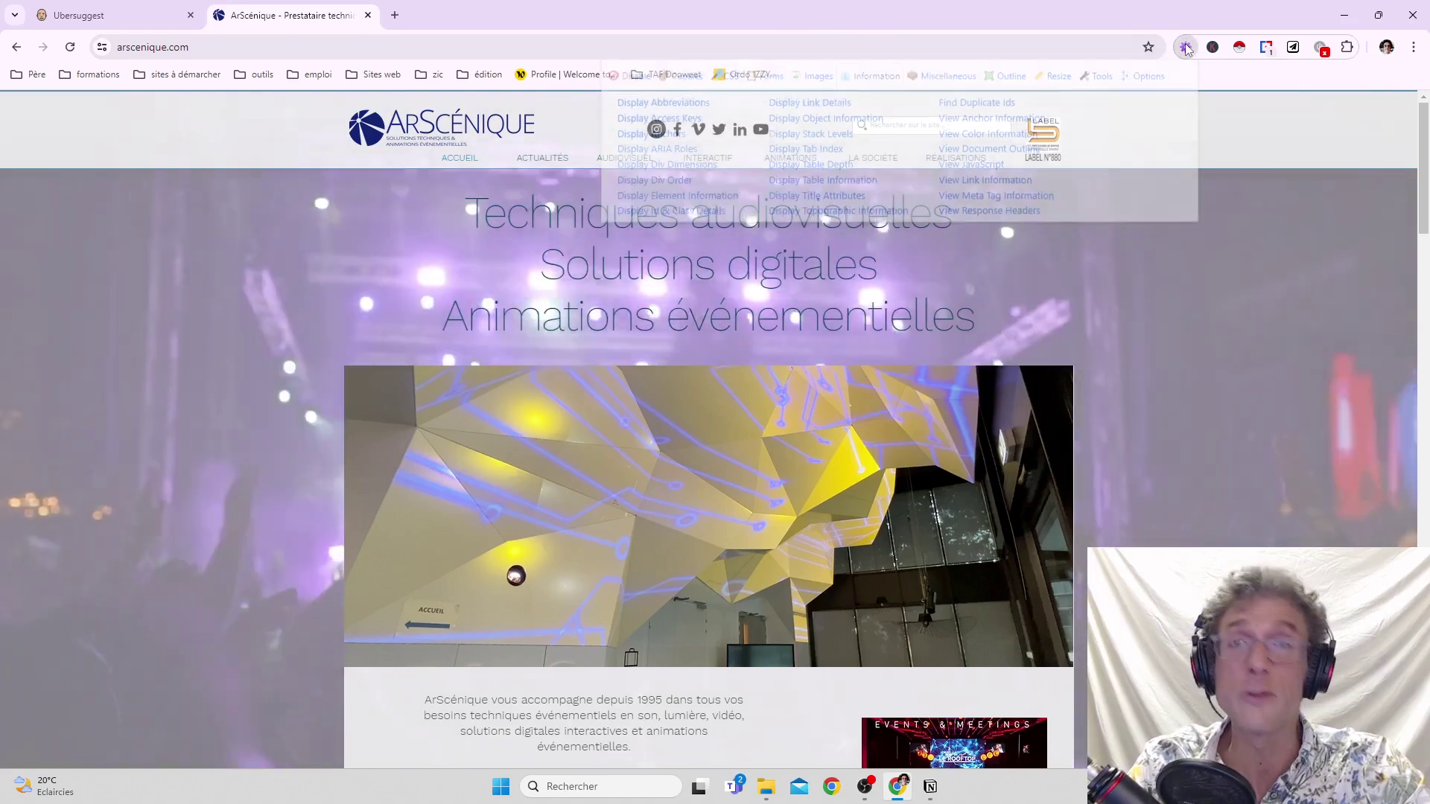
click(990, 151)
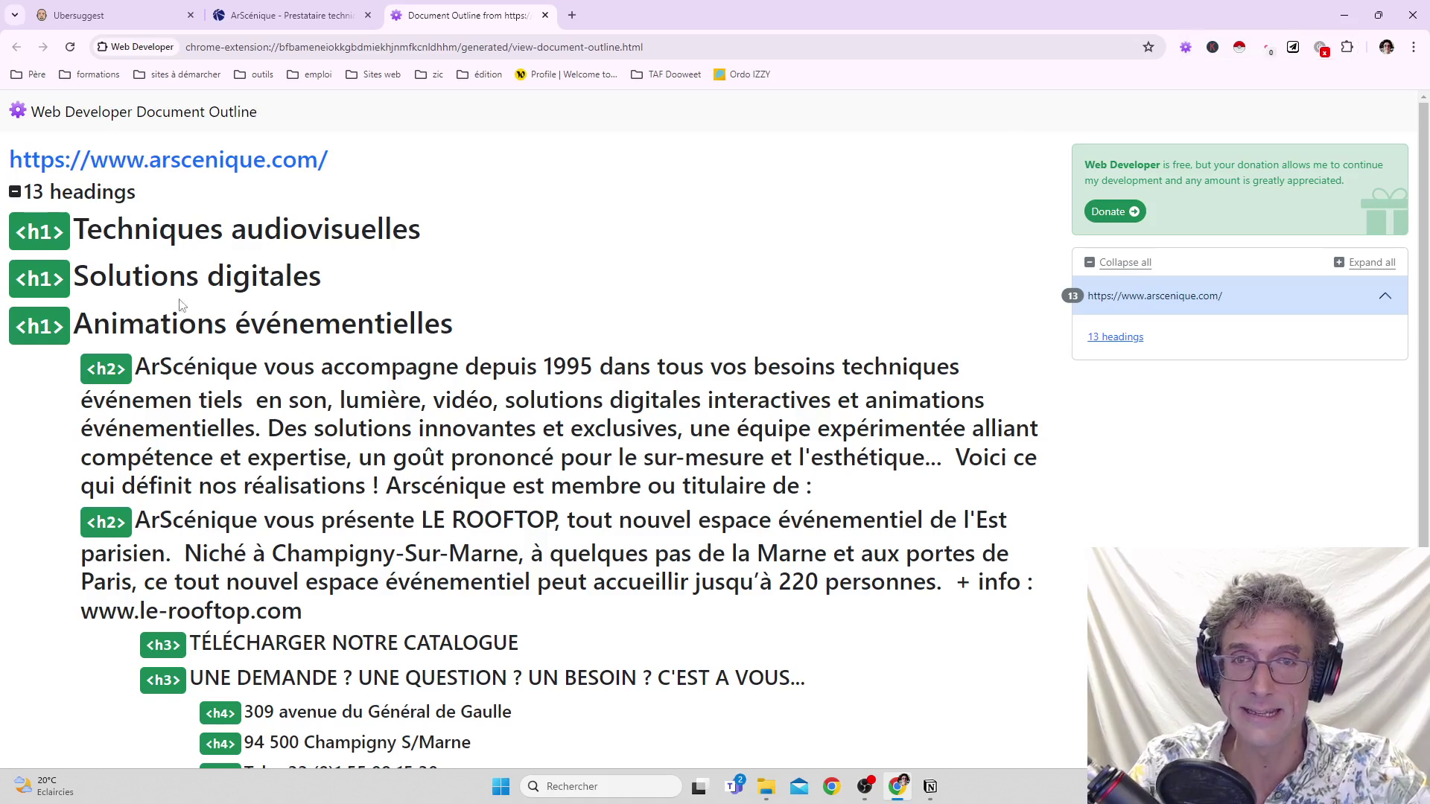
scroll(120, 214, down, 3)
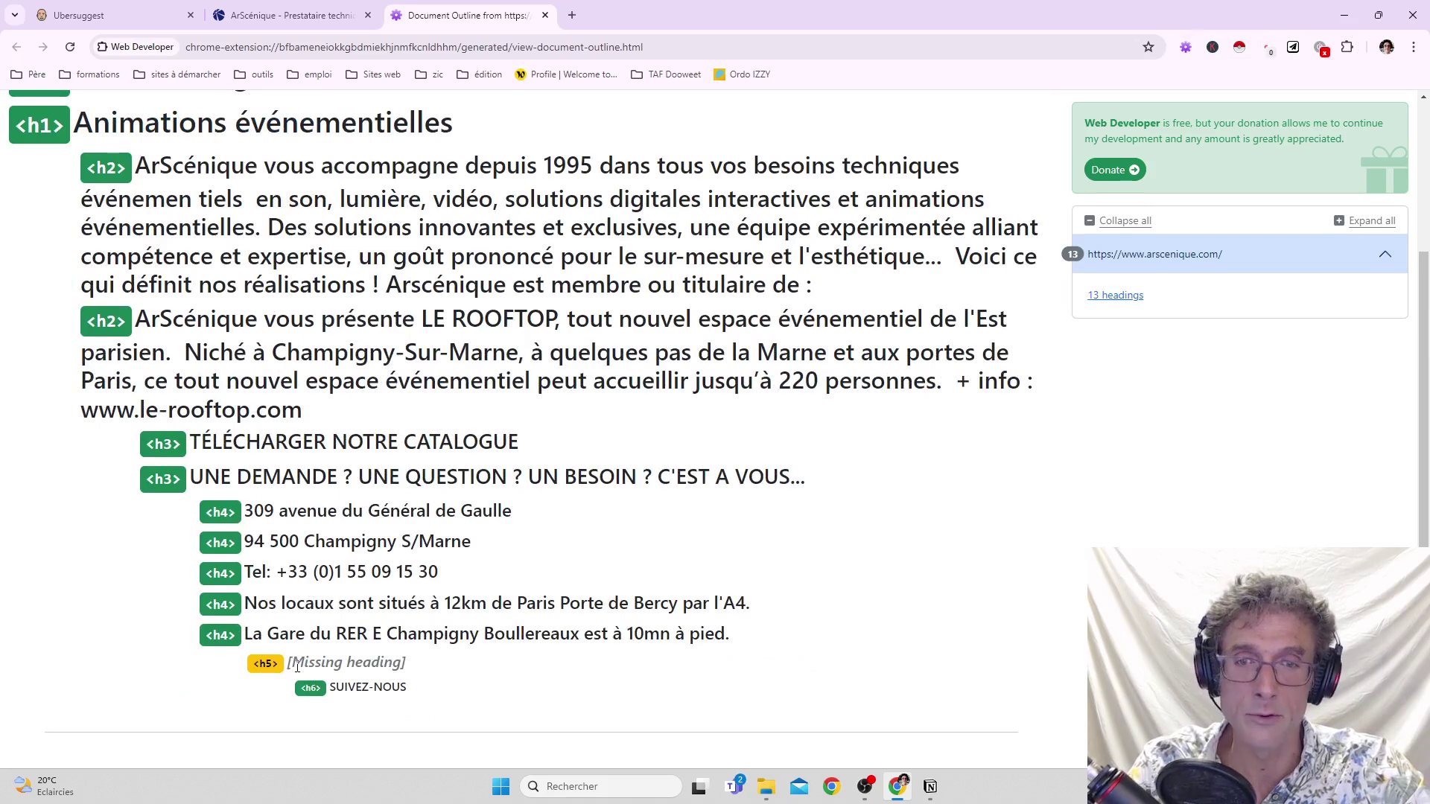
drag(296, 667, 440, 672)
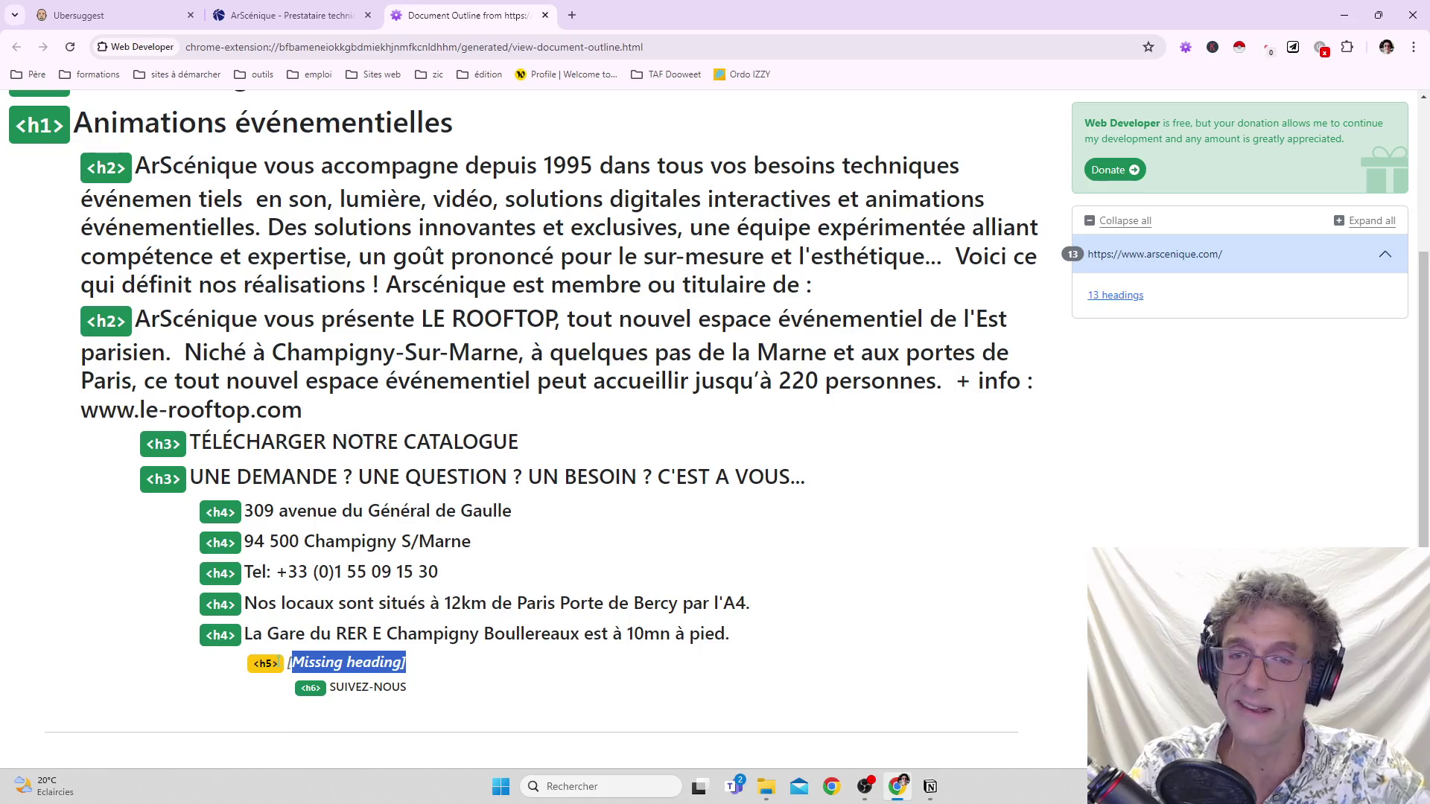
Examine the two long h2 headings in the home page outline, highlighting each one, and close the outline.
scroll(449, 603, up, 1)
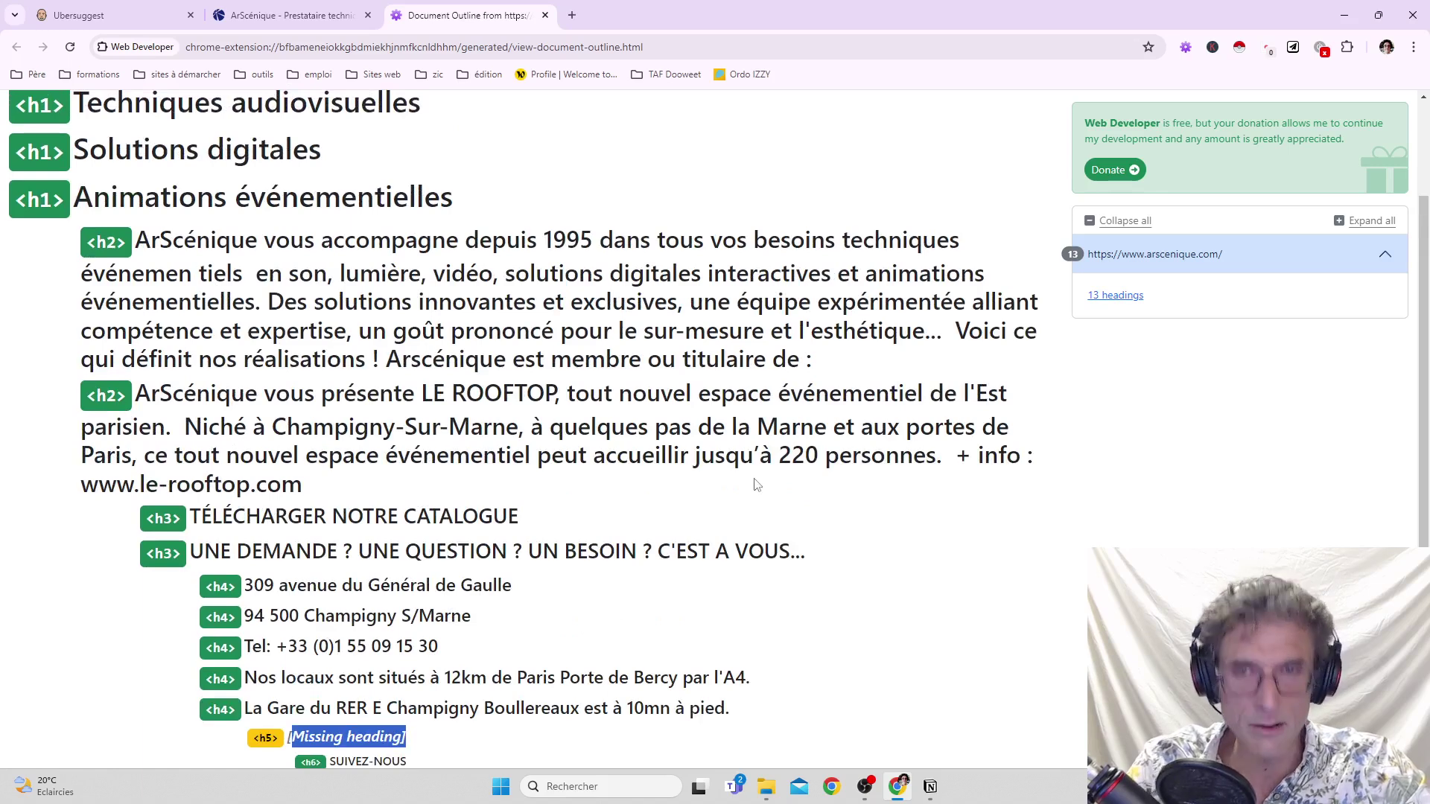
drag(142, 240, 837, 367)
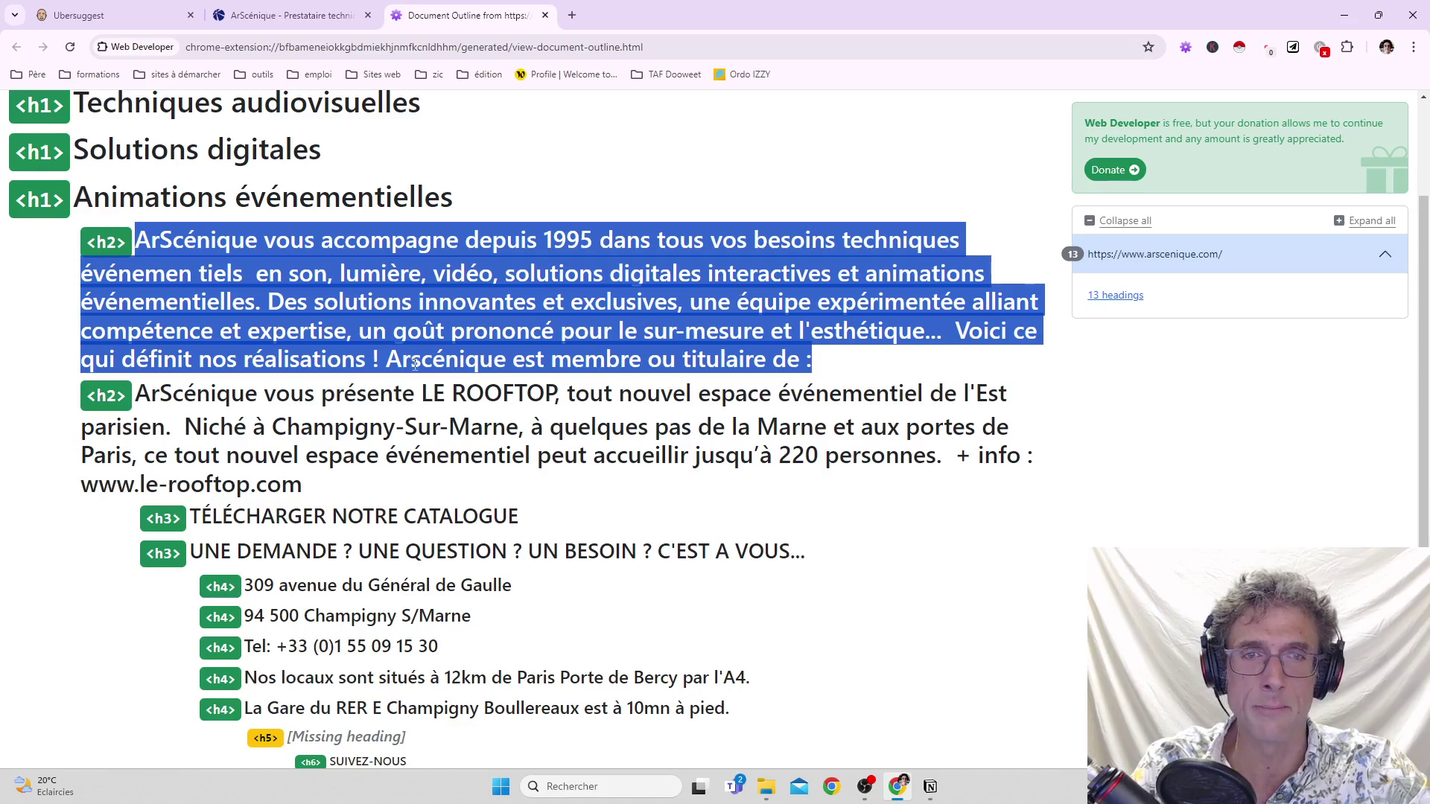
drag(142, 394, 360, 492)
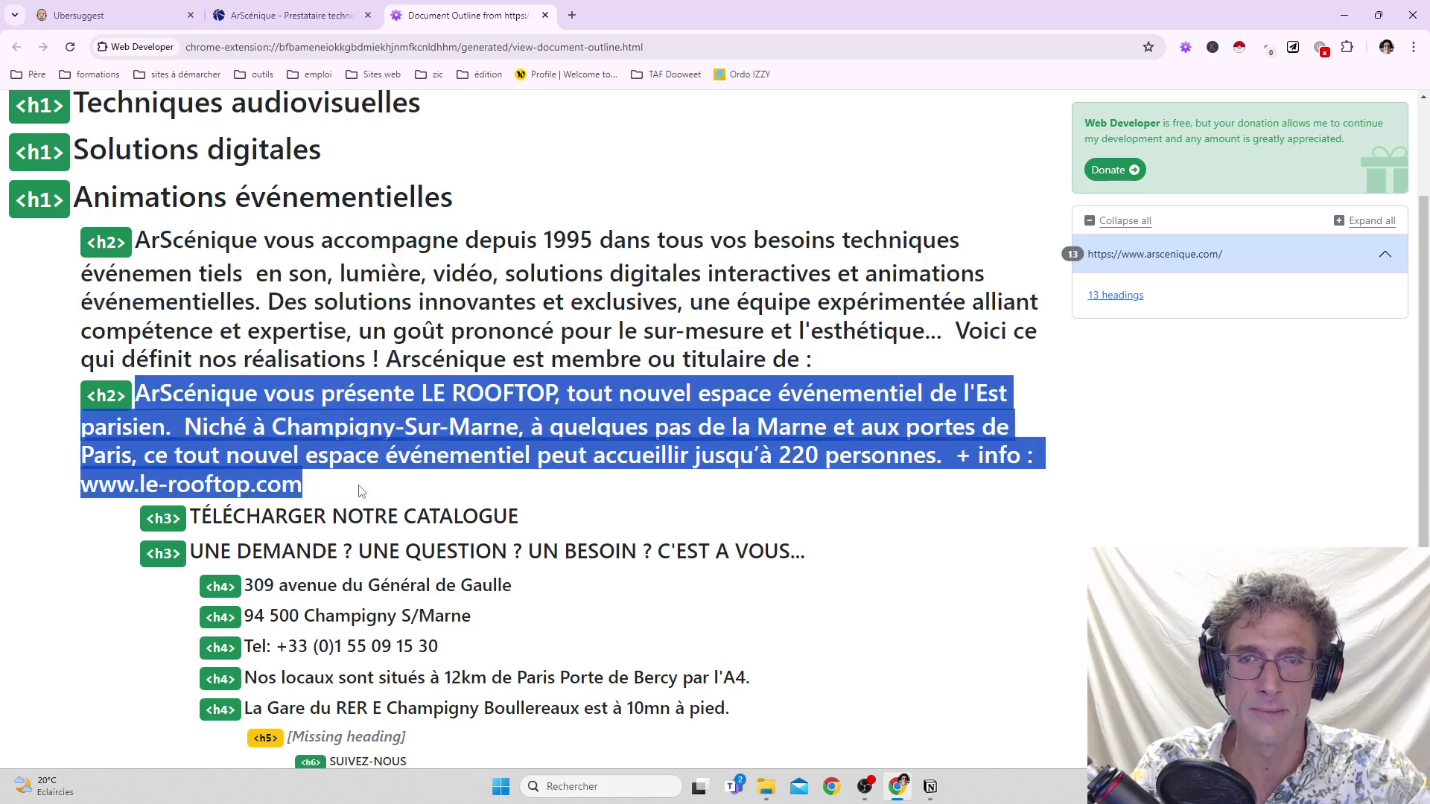
scroll(366, 485, up, 1)
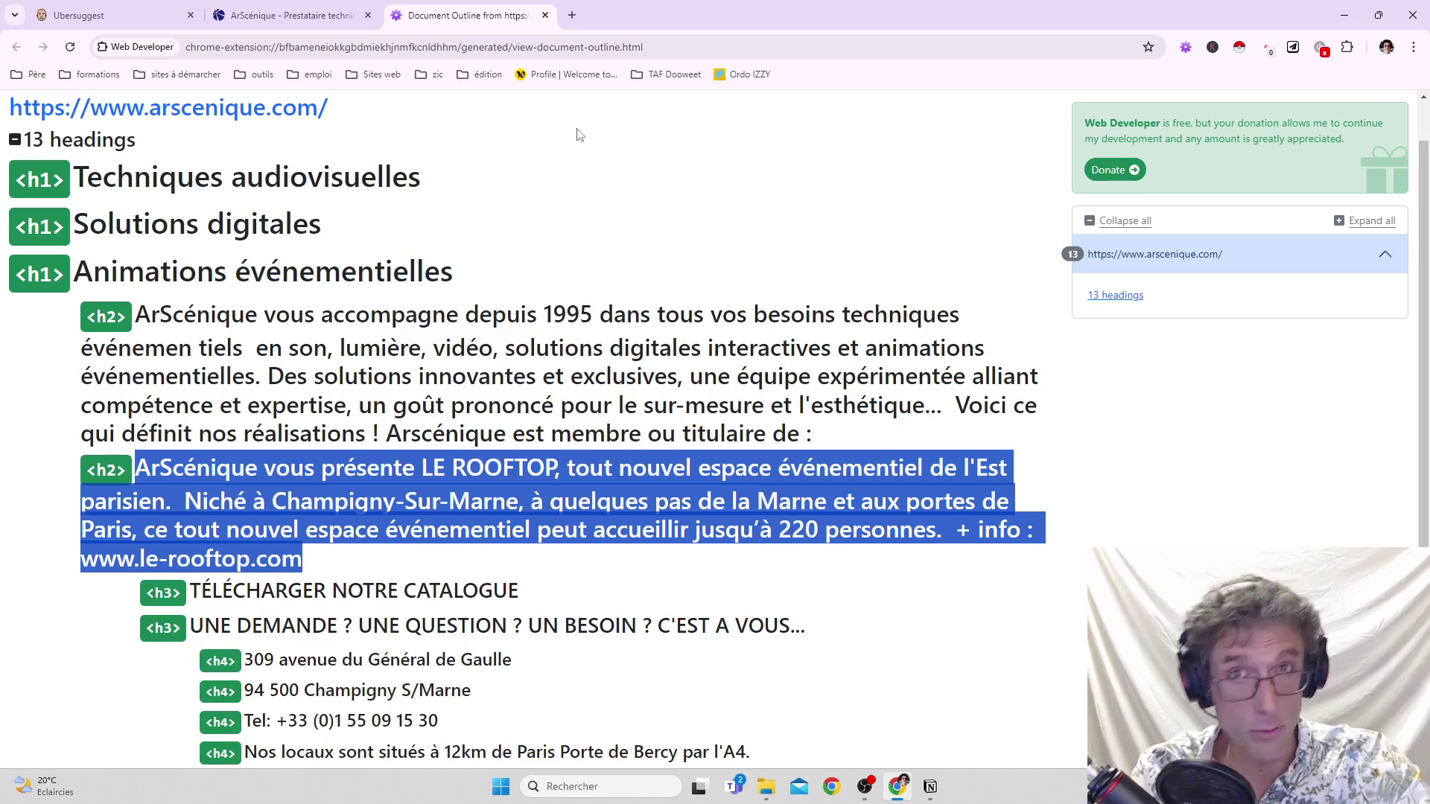
click(545, 16)
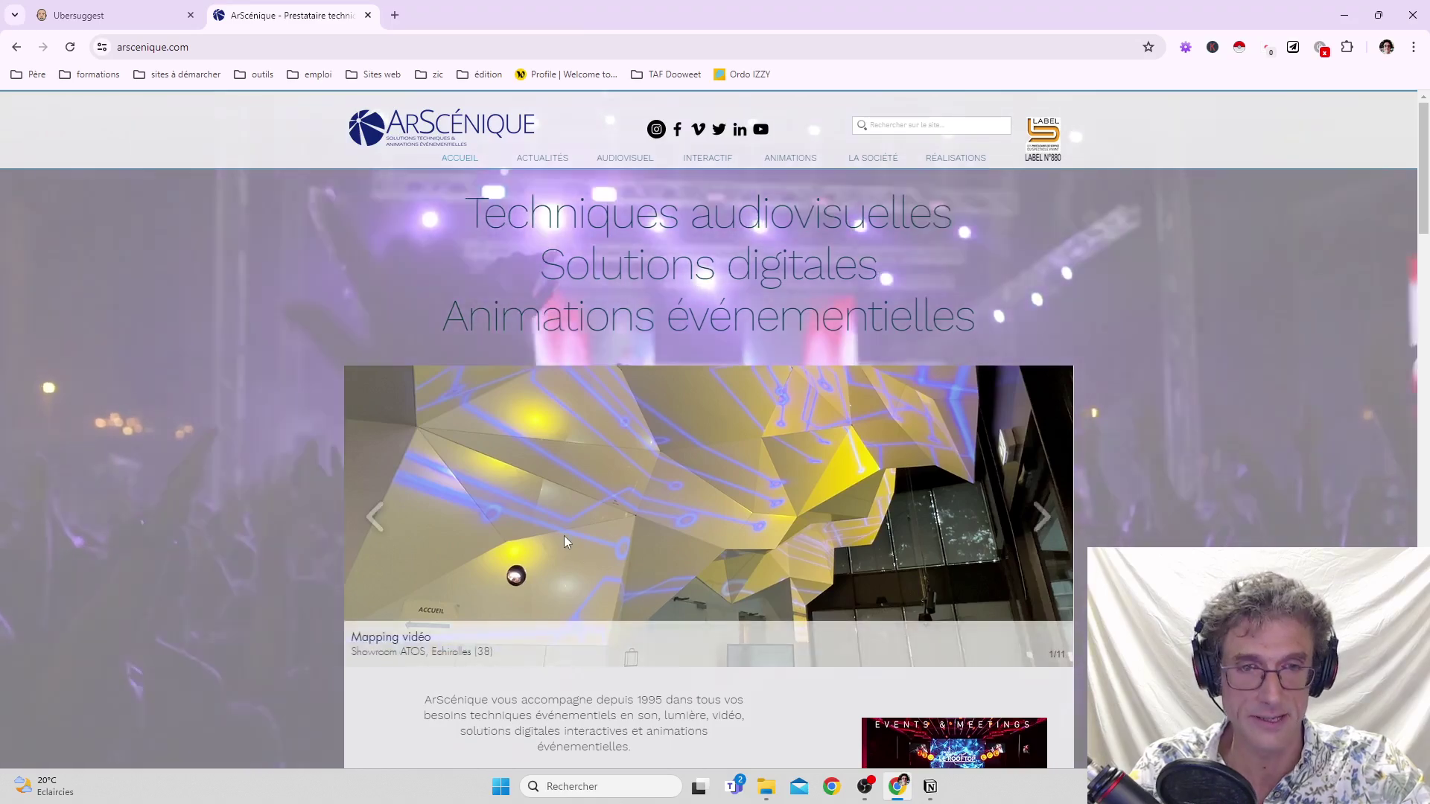
Look through the whole ArScénique home page, reading the two introductory paragraphs below the main image.
scroll(565, 535, down, 8)
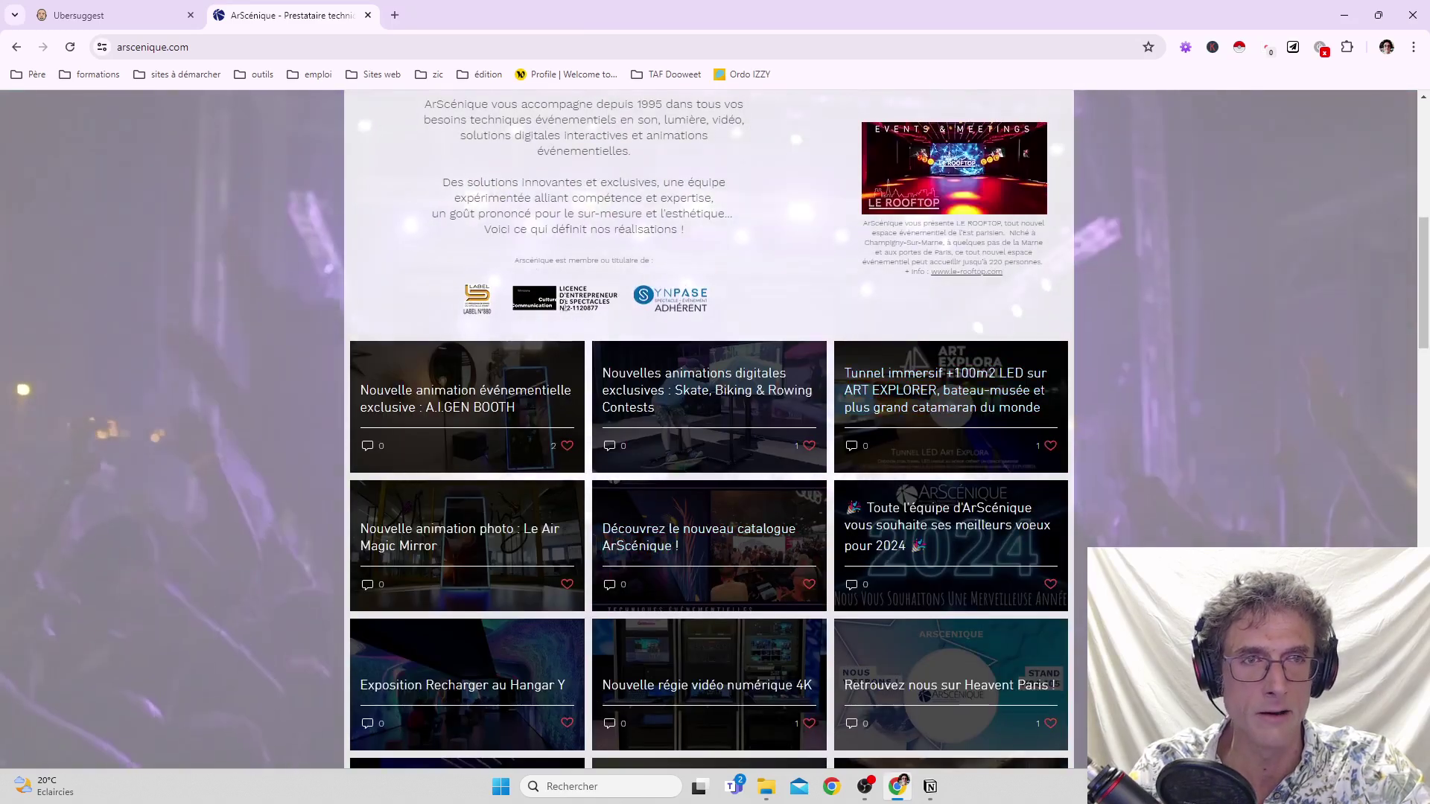
scroll(638, 373, down, 15)
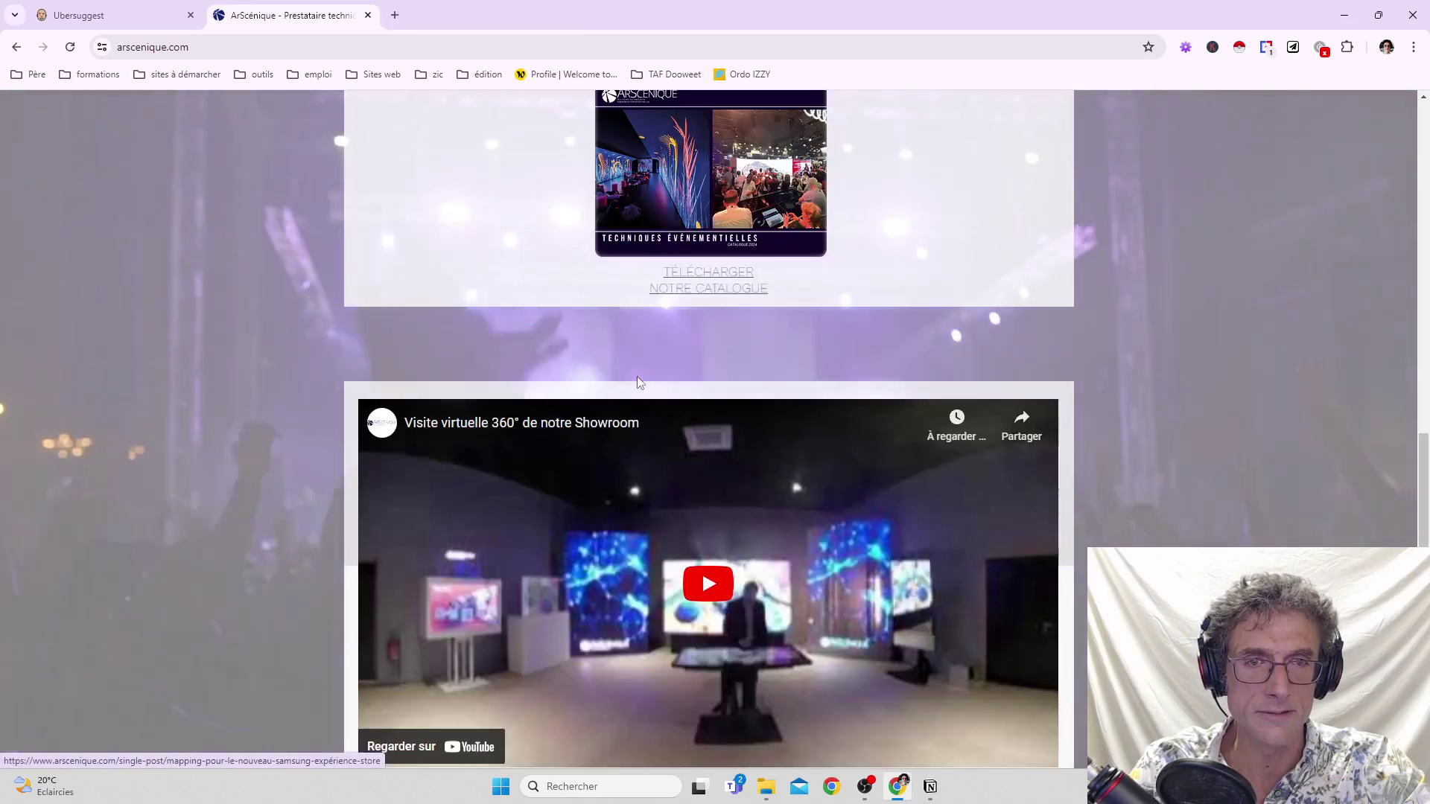
scroll(637, 377, down, 11)
scroll(638, 380, up, 18)
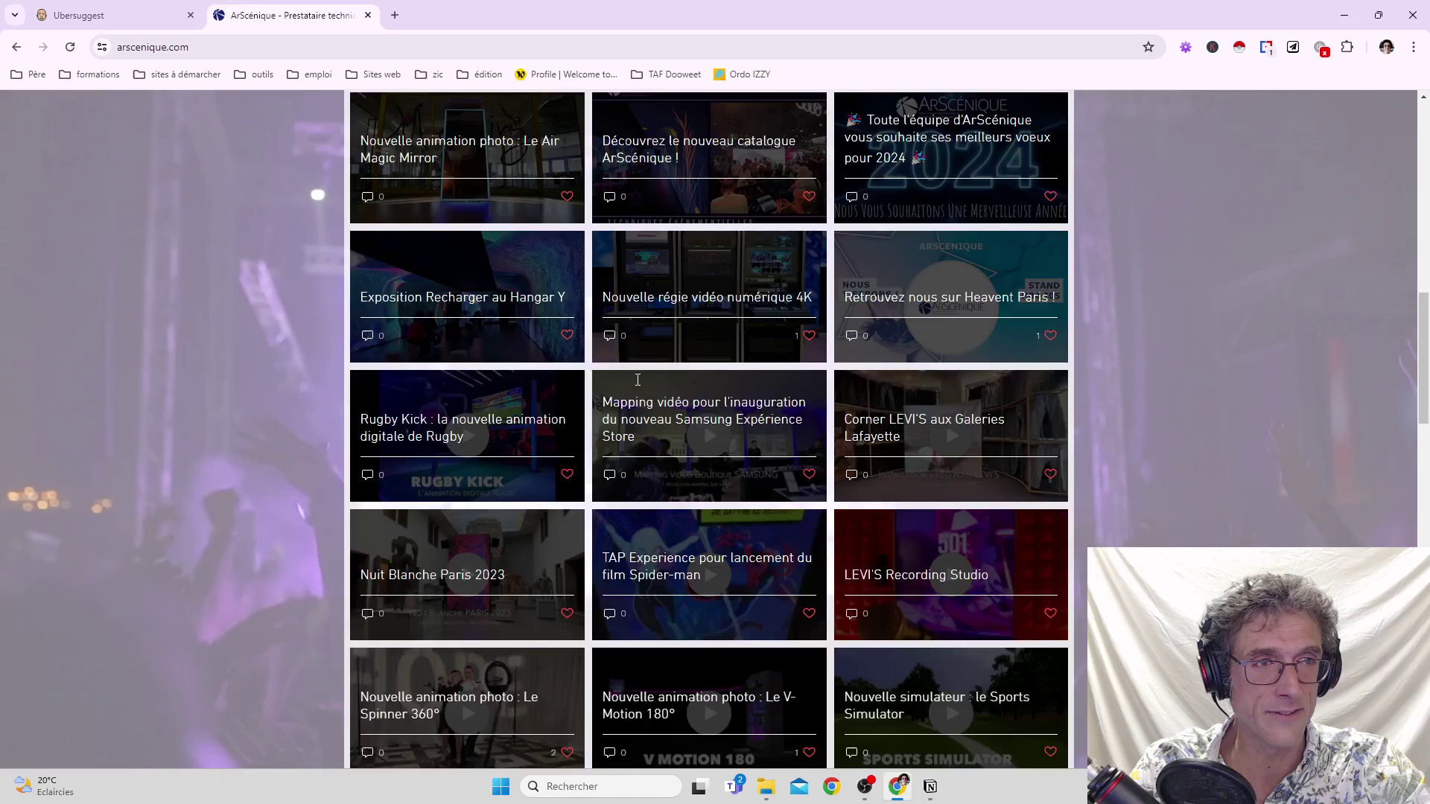
scroll(637, 379, up, 12)
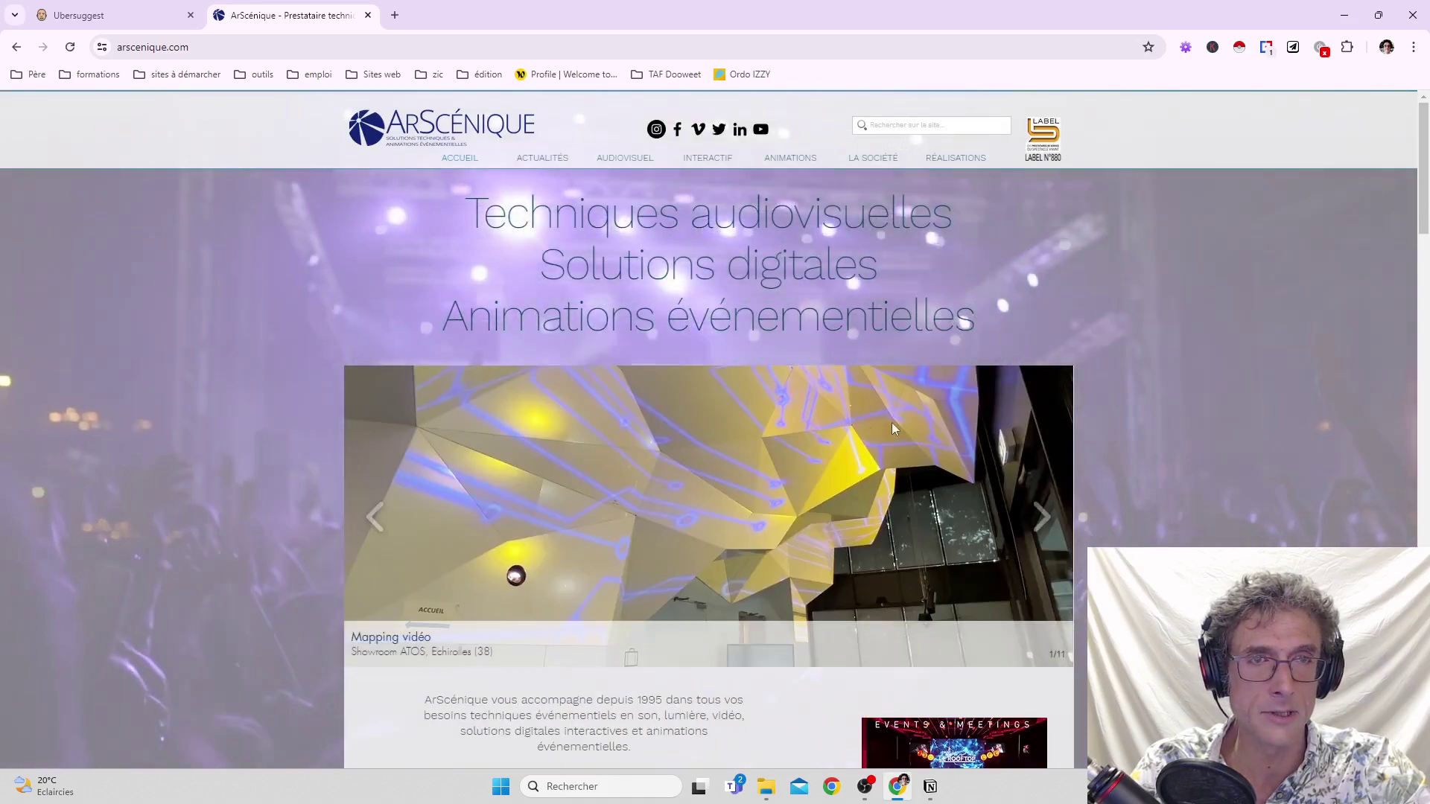
scroll(891, 423, down, 5)
drag(520, 327, 645, 379)
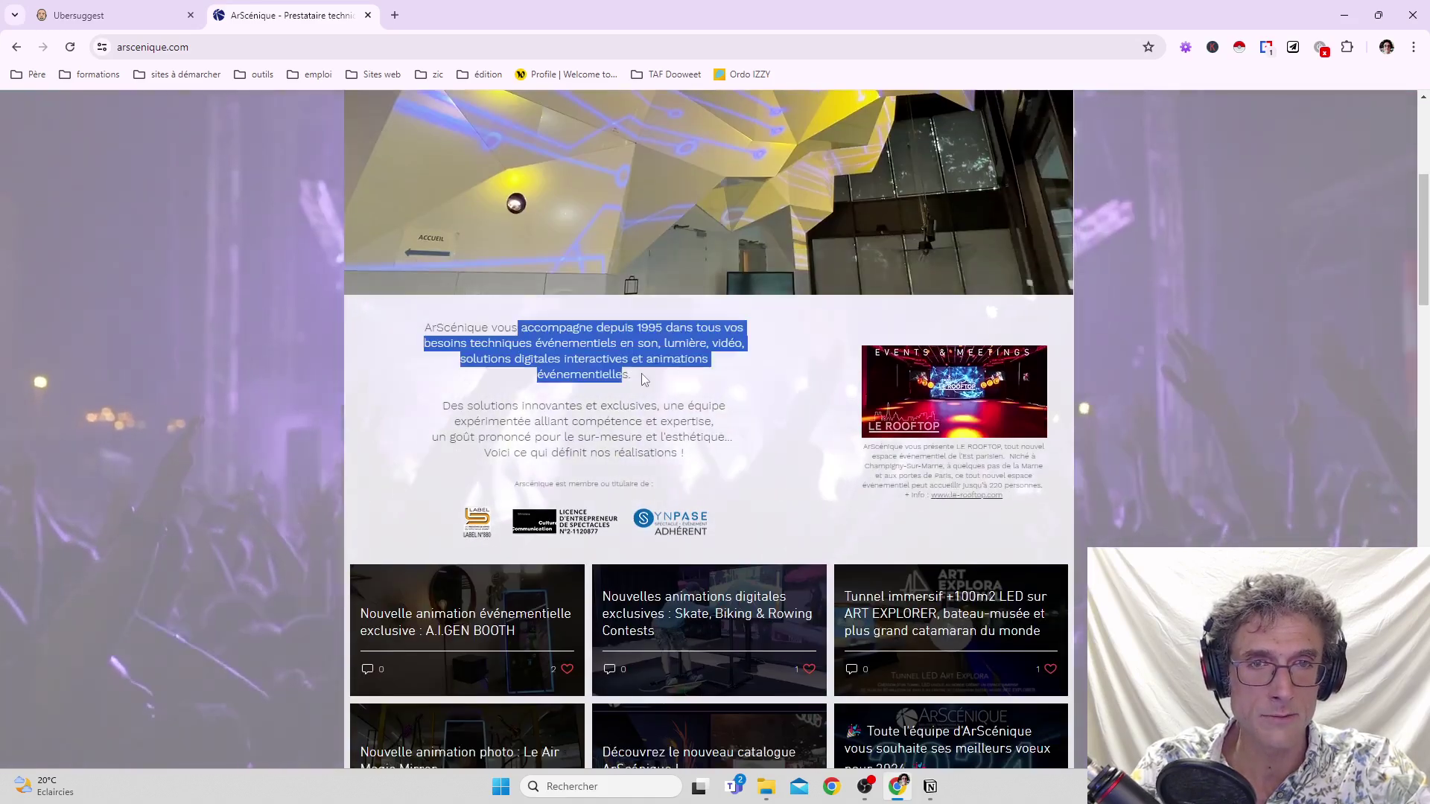
drag(565, 406, 691, 458)
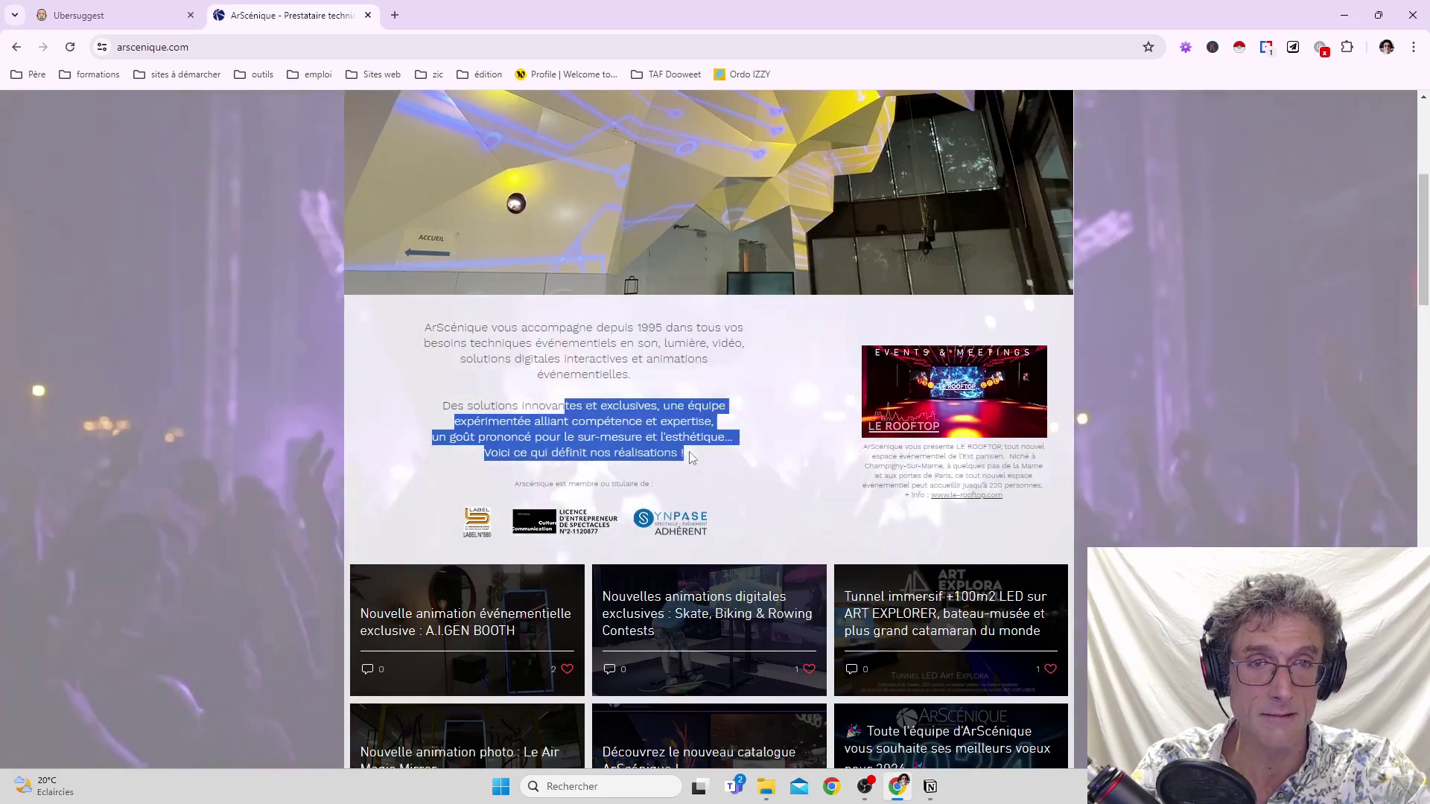
click(746, 454)
scroll(746, 458, up, 5)
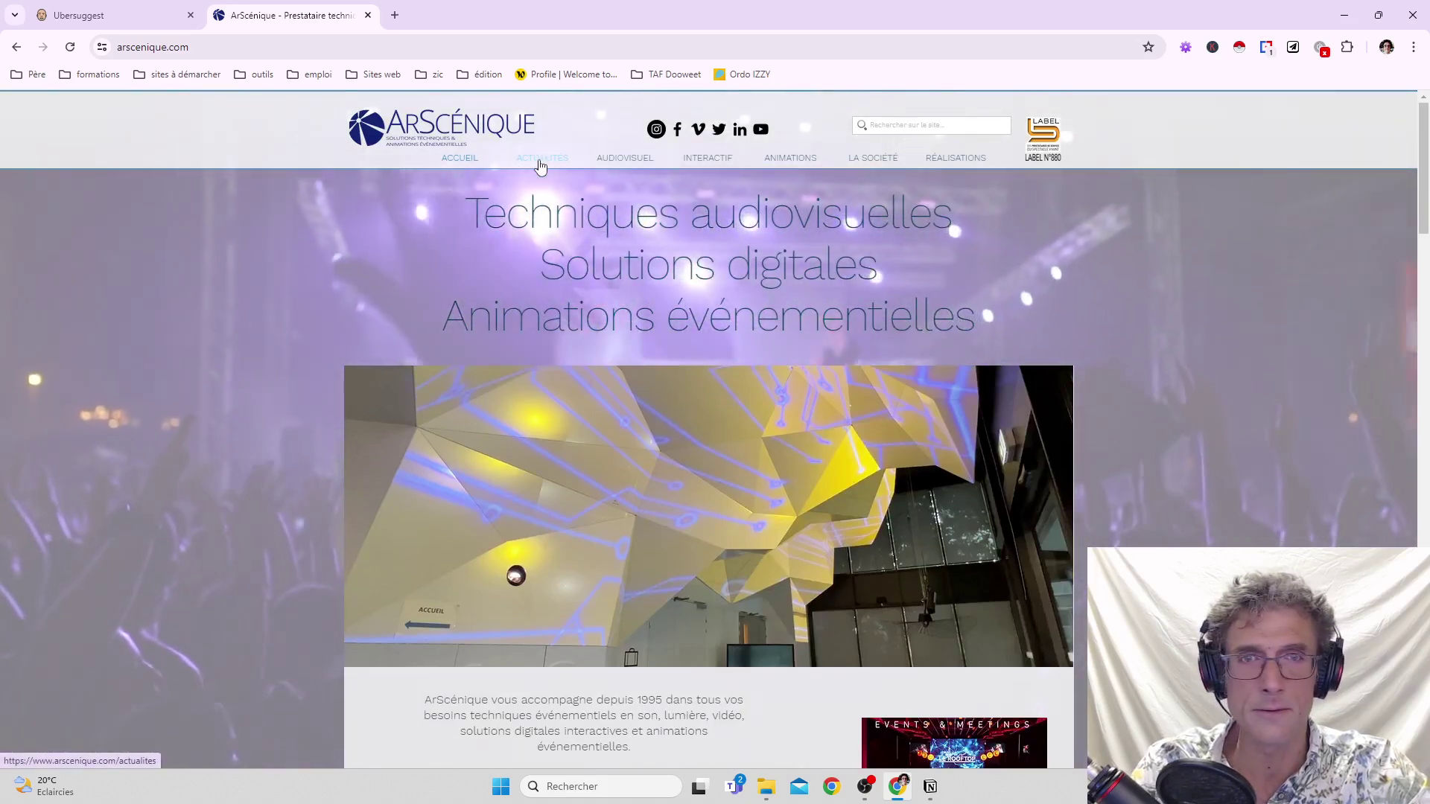
Open the news article on the Skate, Biking & Rowing Contests from the Actualités page and look through it.
click(543, 161)
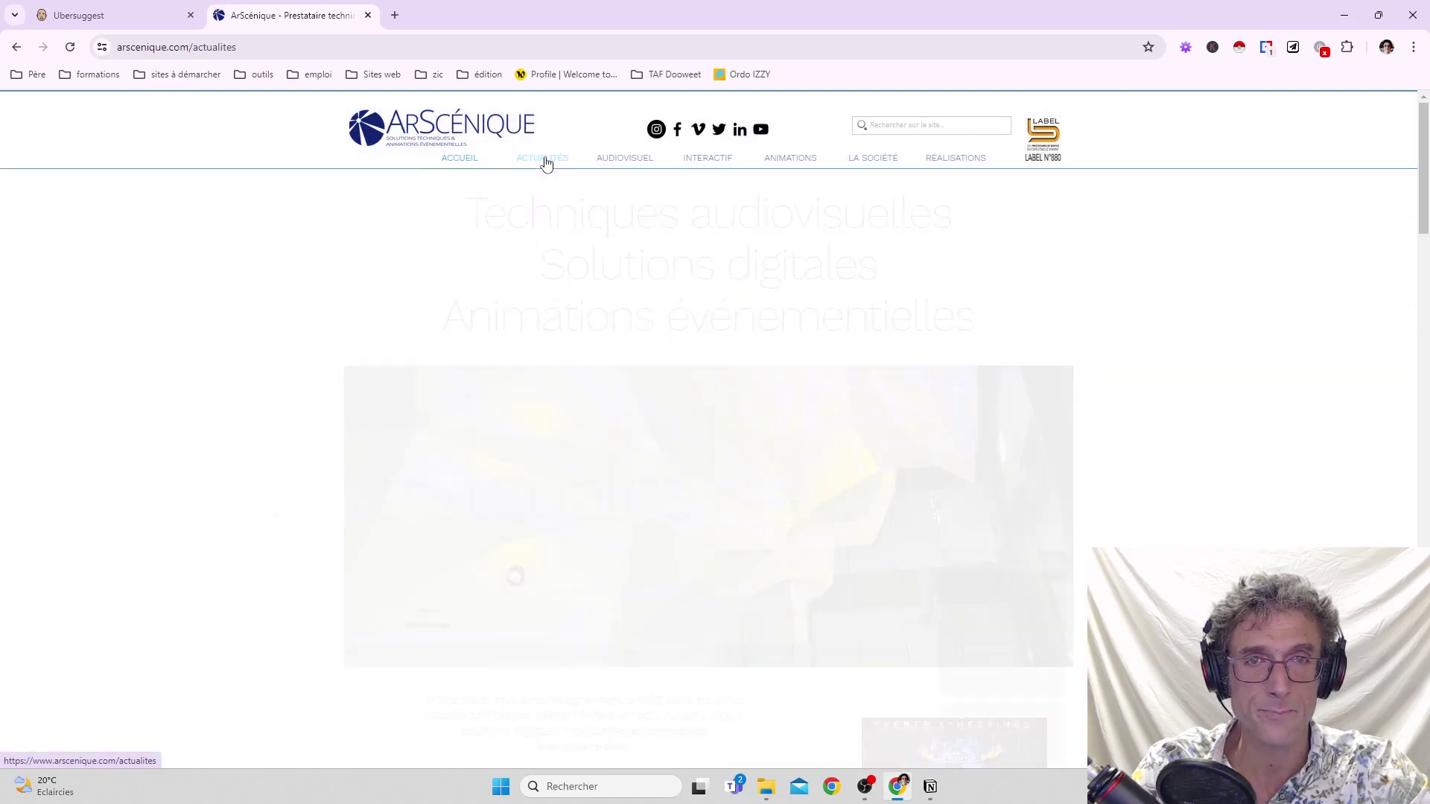
scroll(787, 437, down, 3)
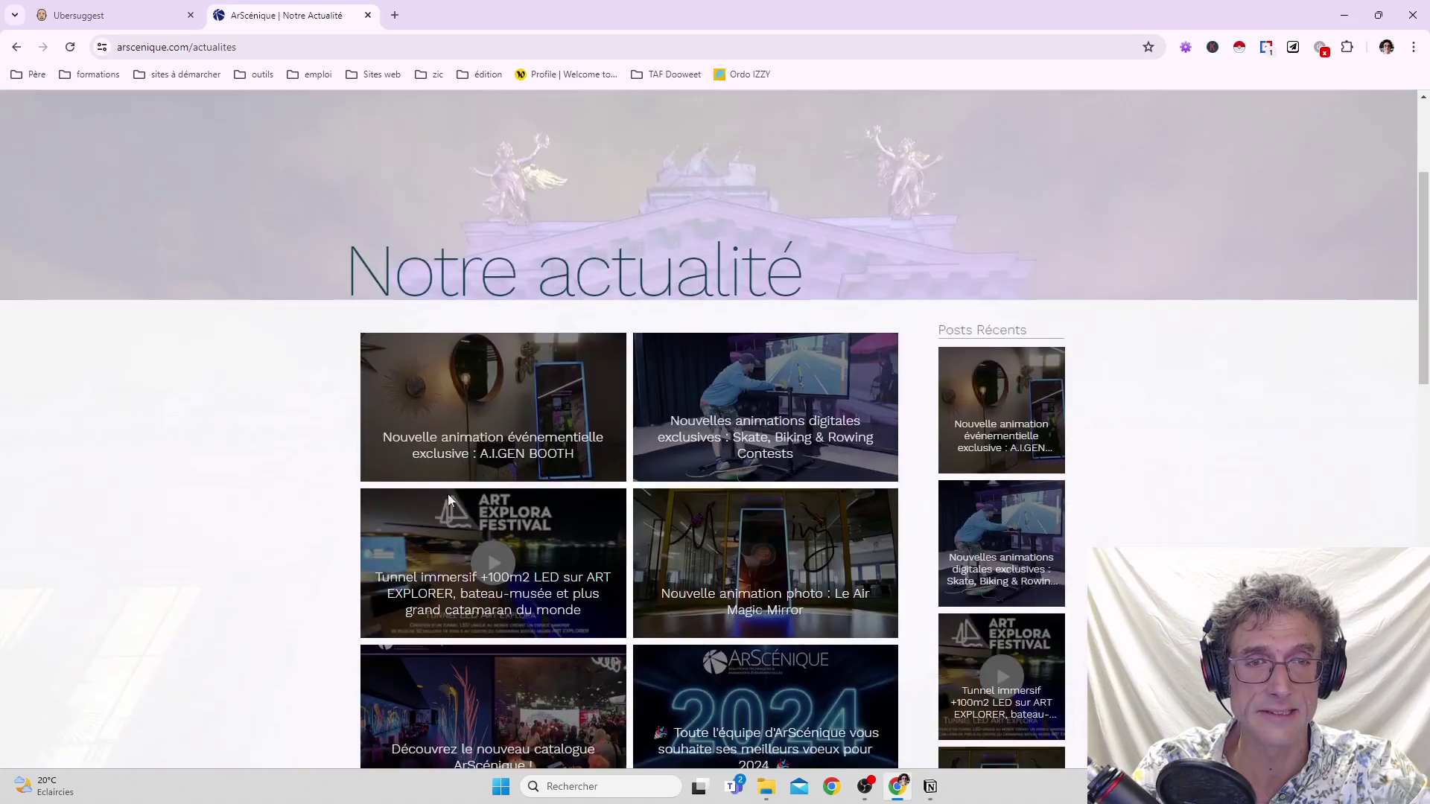
click(787, 438)
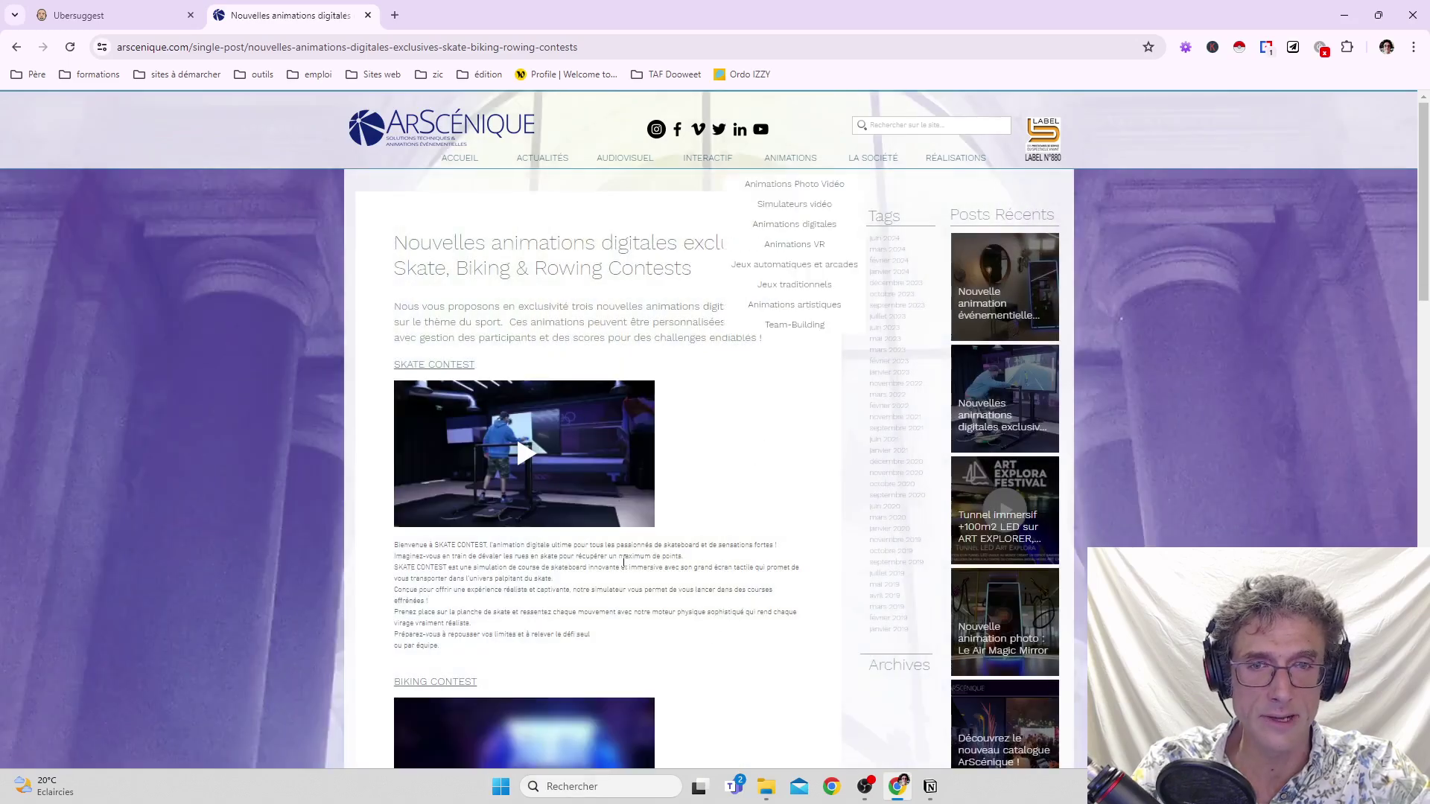
scroll(625, 487, down, 10)
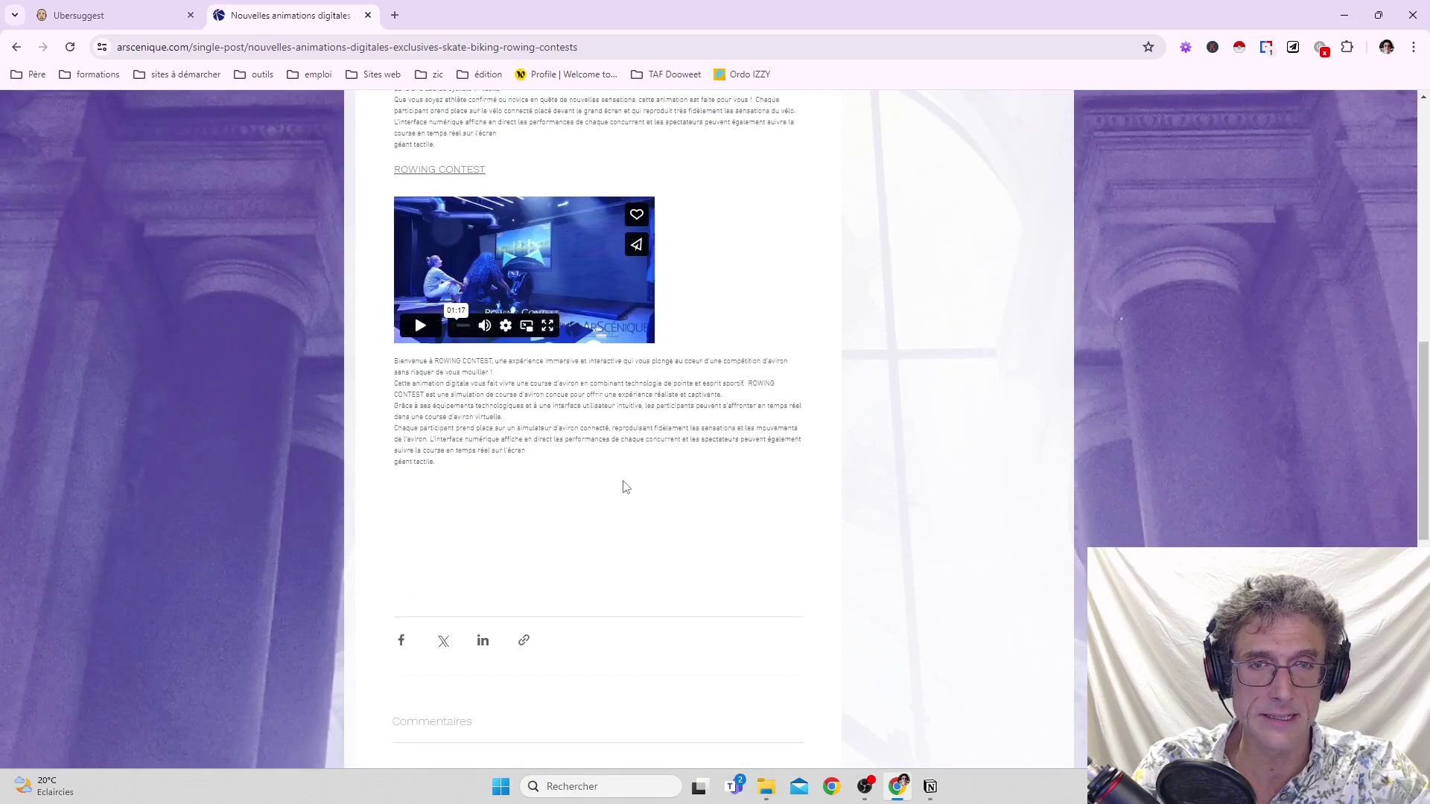
scroll(623, 485, up, 15)
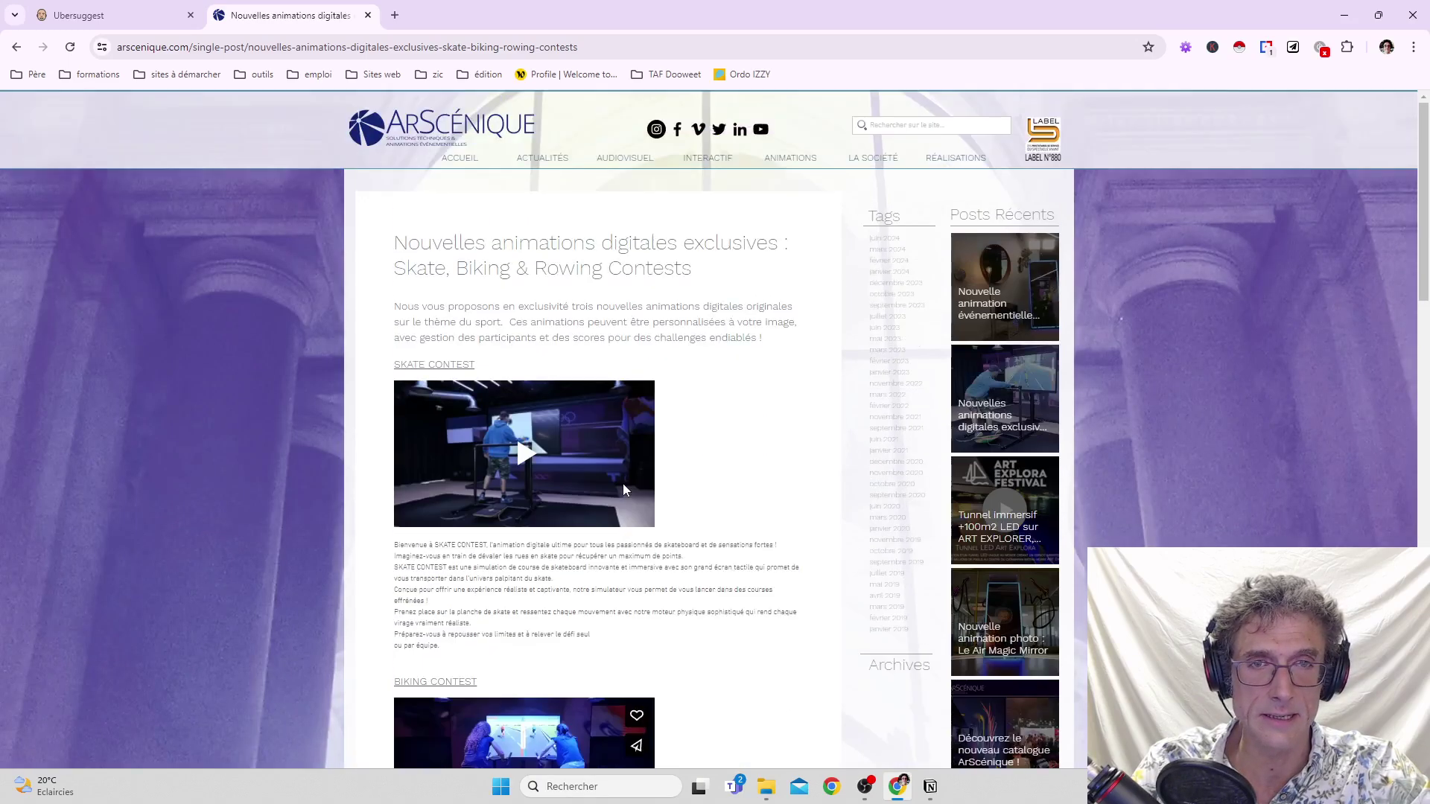
View the article's document outline with Web Developer and examine its h1 heading.
click(1185, 47)
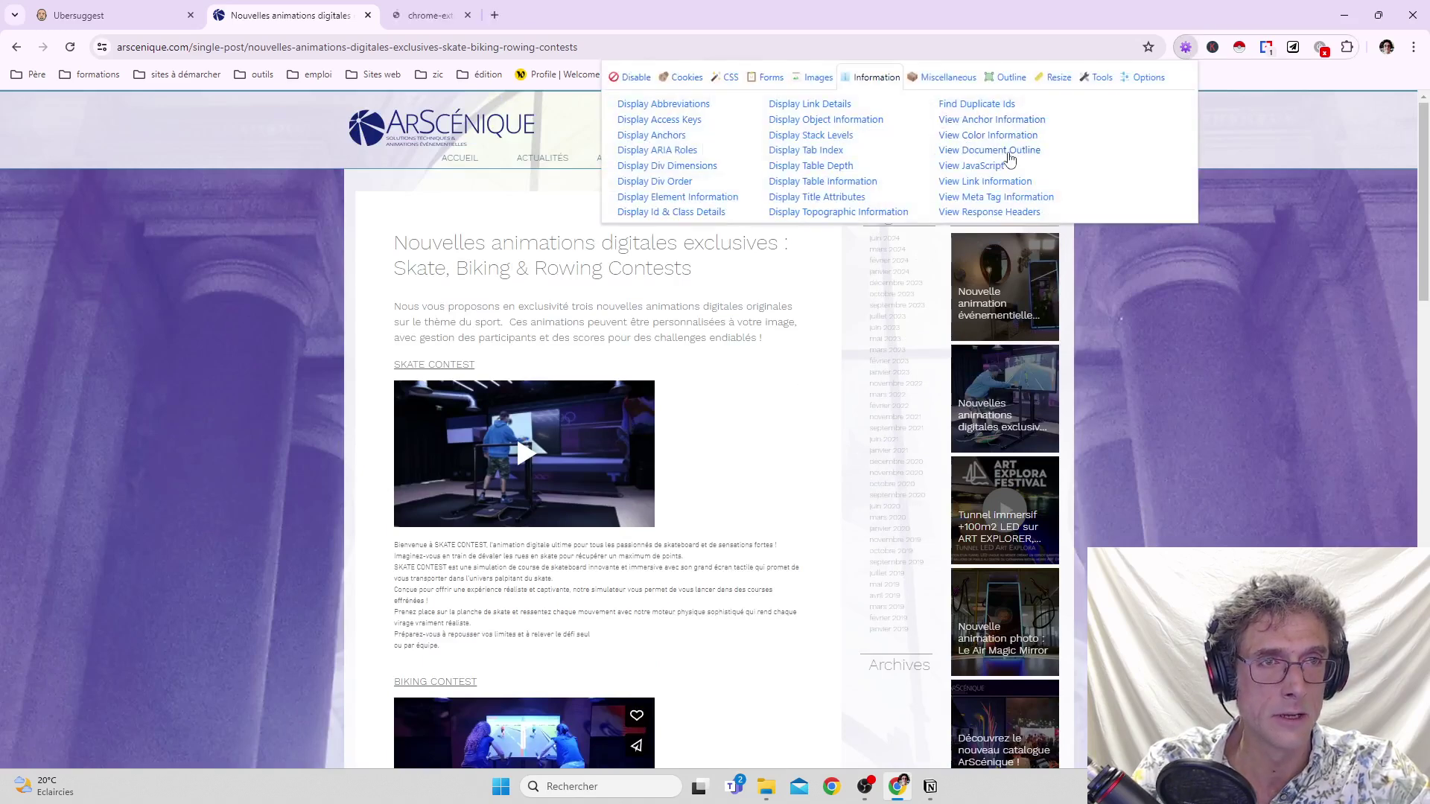
click(989, 151)
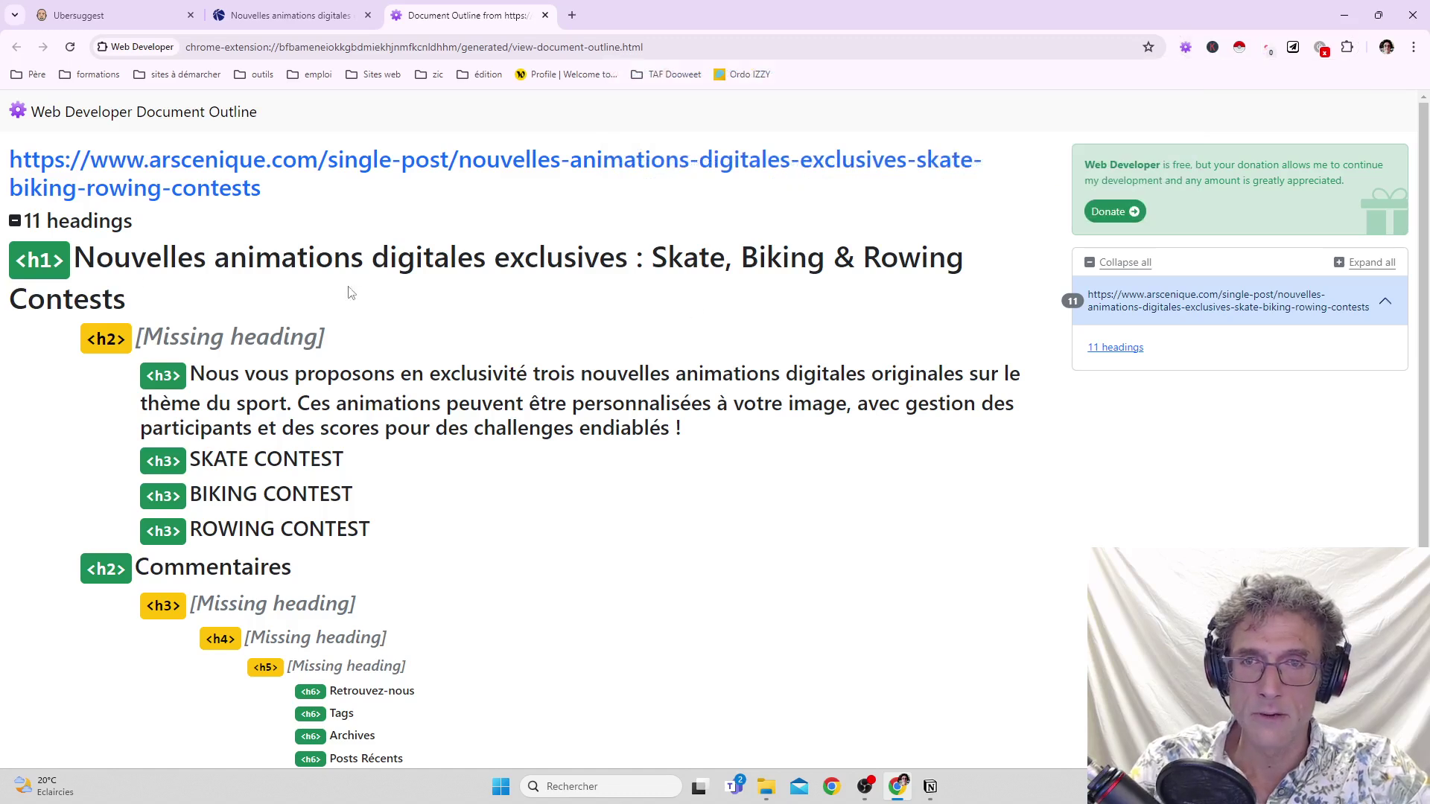
drag(113, 283, 261, 292)
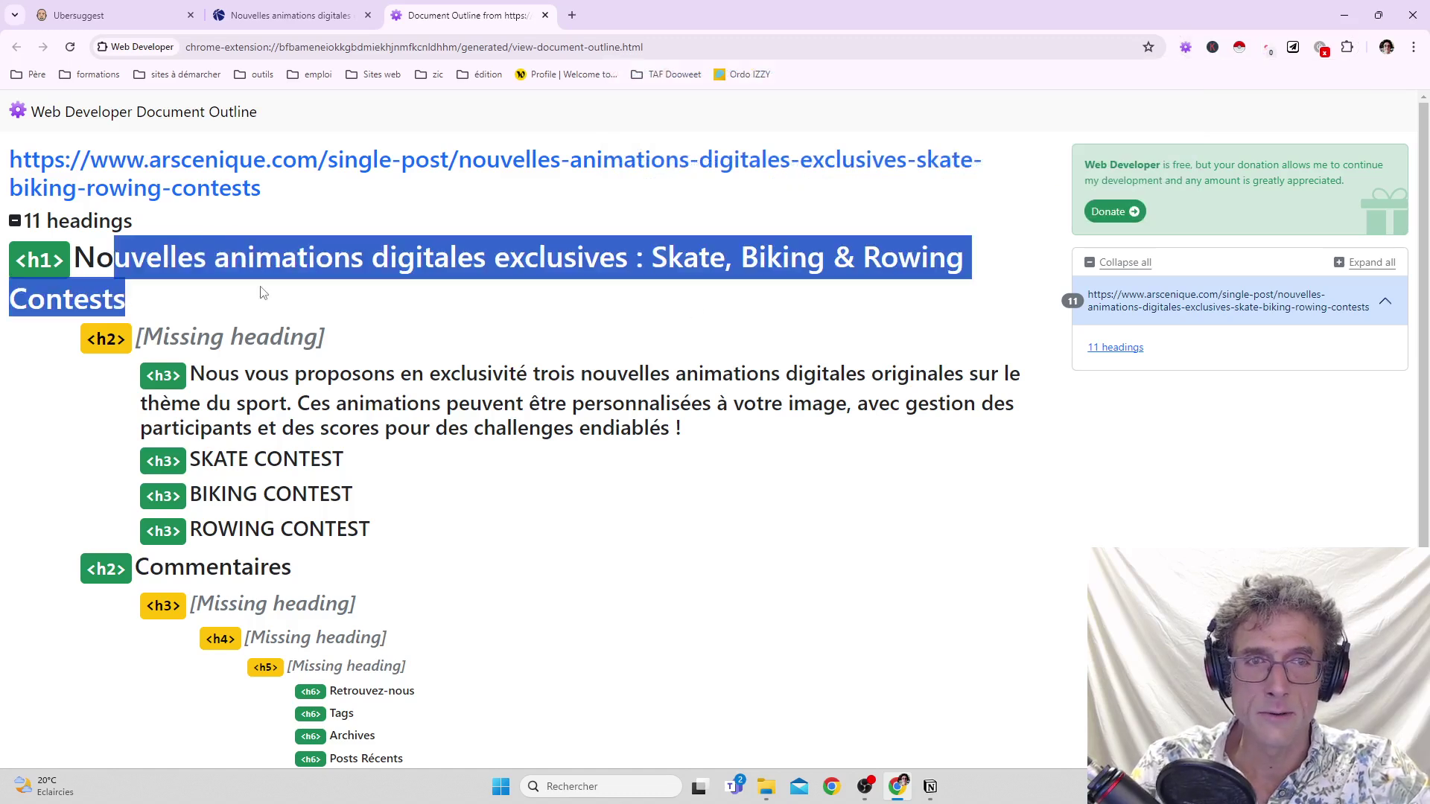
click(252, 381)
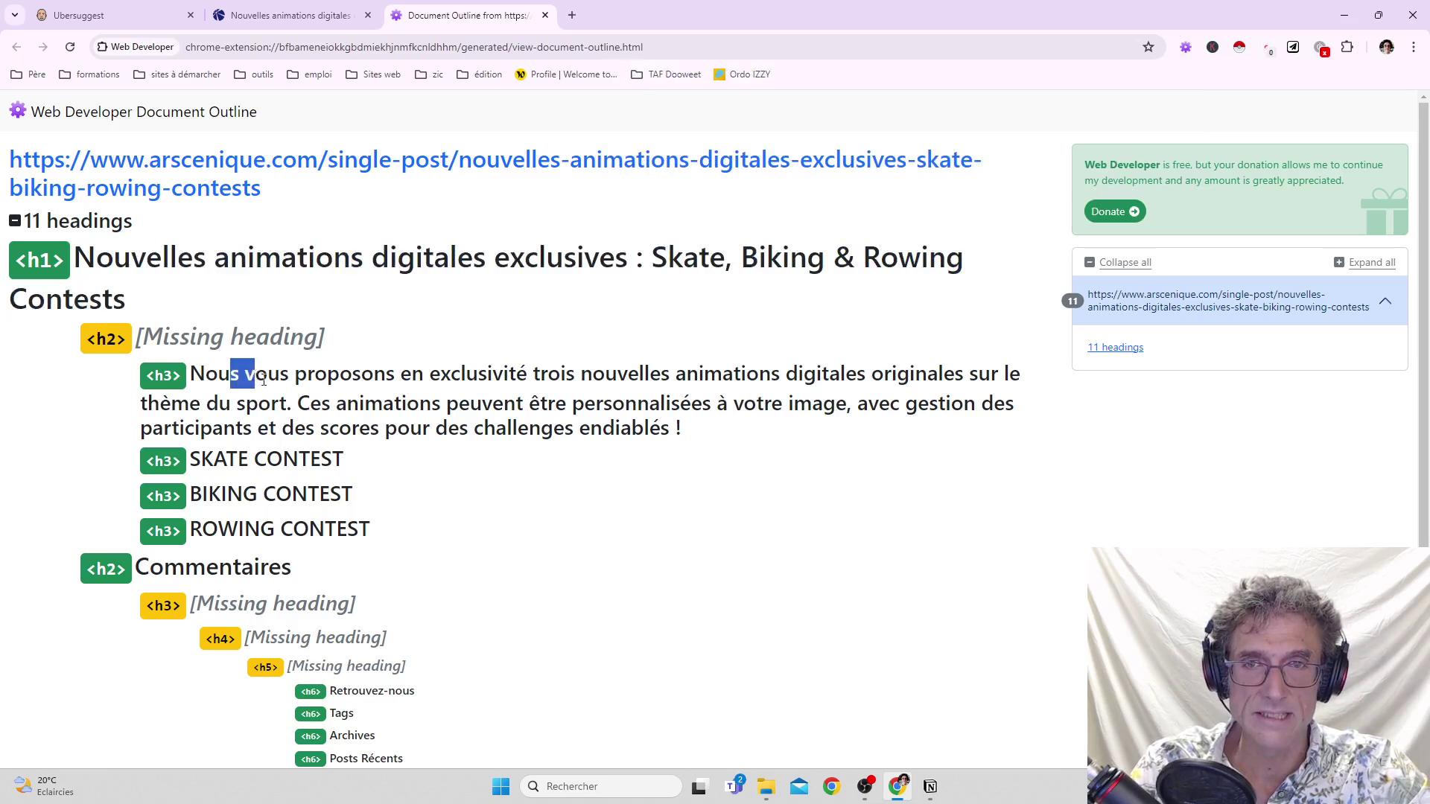
Examine the h2 and h3 headings in the article outline against the contest names in the h1, and close the outline.
drag(197, 336, 321, 337)
drag(222, 376, 309, 408)
drag(238, 459, 313, 459)
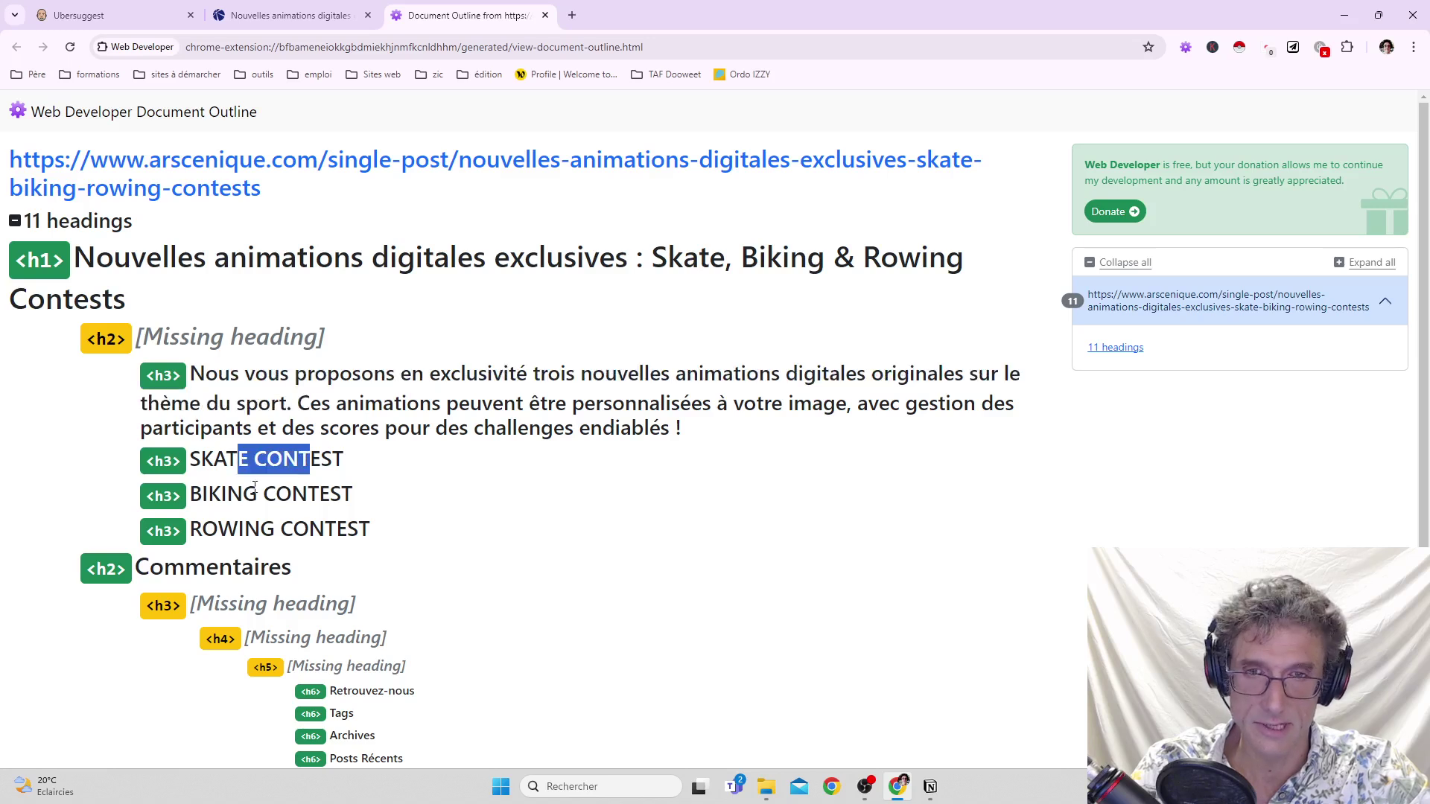
drag(225, 495, 331, 495)
drag(243, 530, 367, 531)
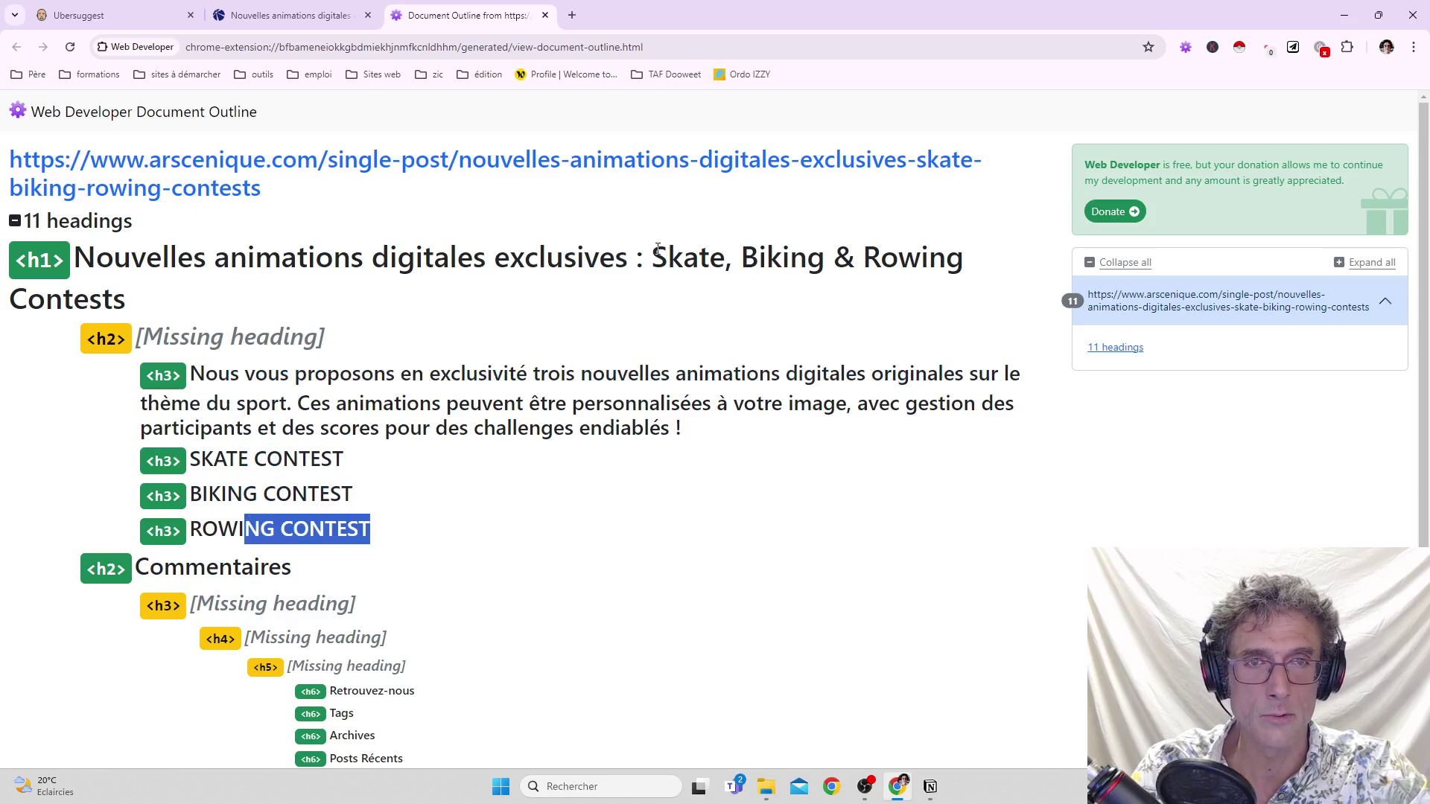
drag(657, 253, 800, 289)
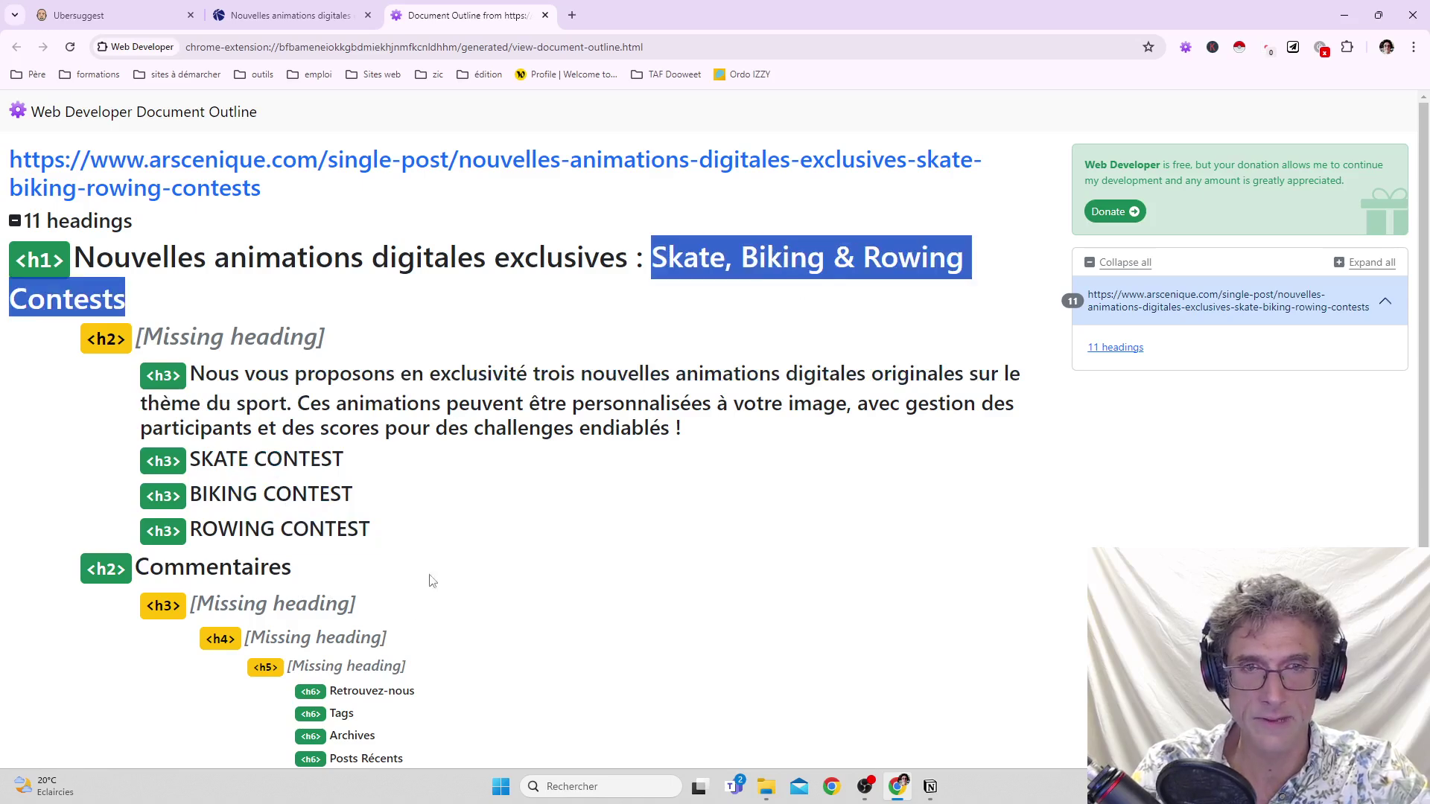
scroll(425, 514, down, 1)
scroll(417, 437, up, 1)
drag(239, 374, 737, 431)
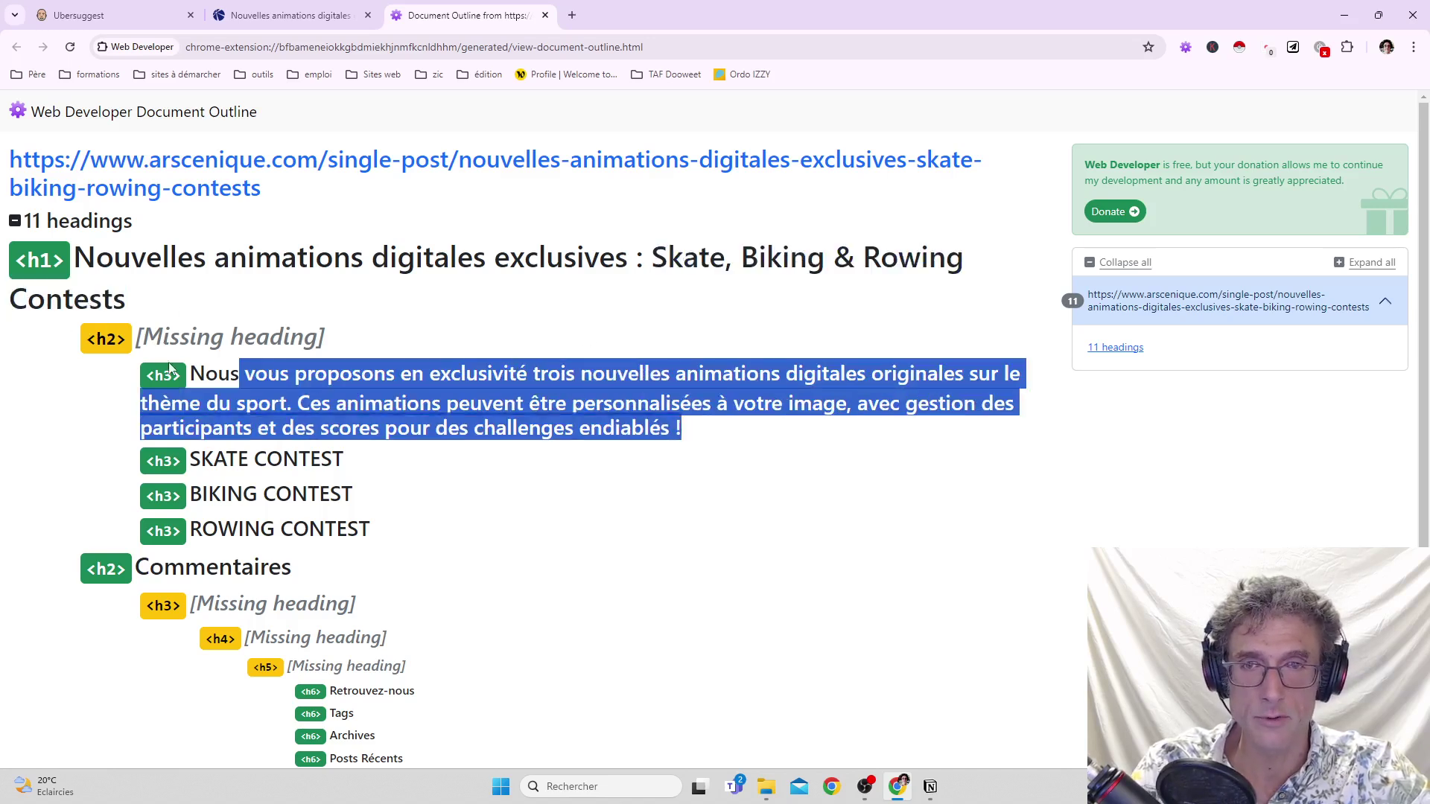
click(546, 15)
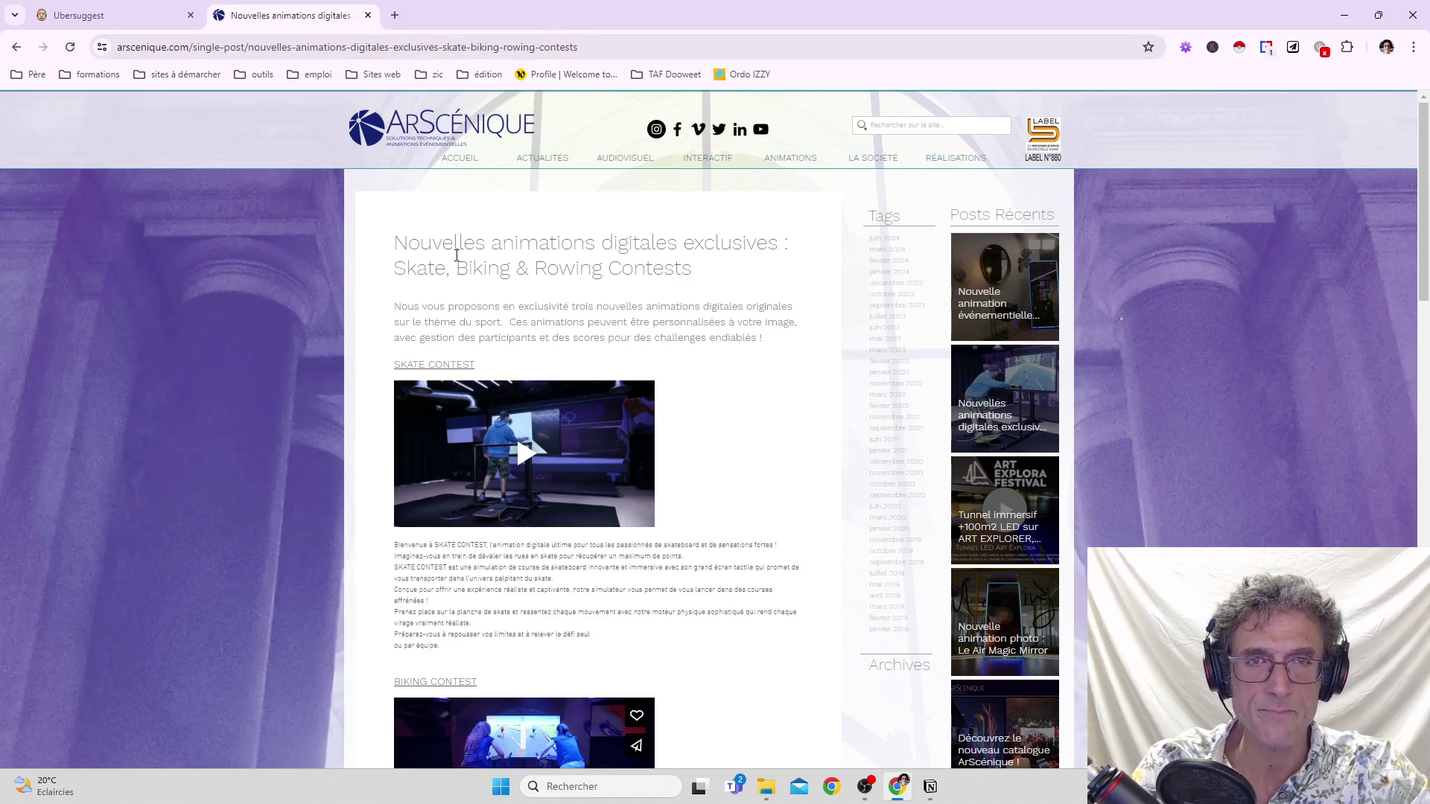
Copy "Nouvelles animations digitales" from the article title, search Google for it in a new tab, and review the results.
drag(398, 251, 678, 252)
key(ctrl+c)
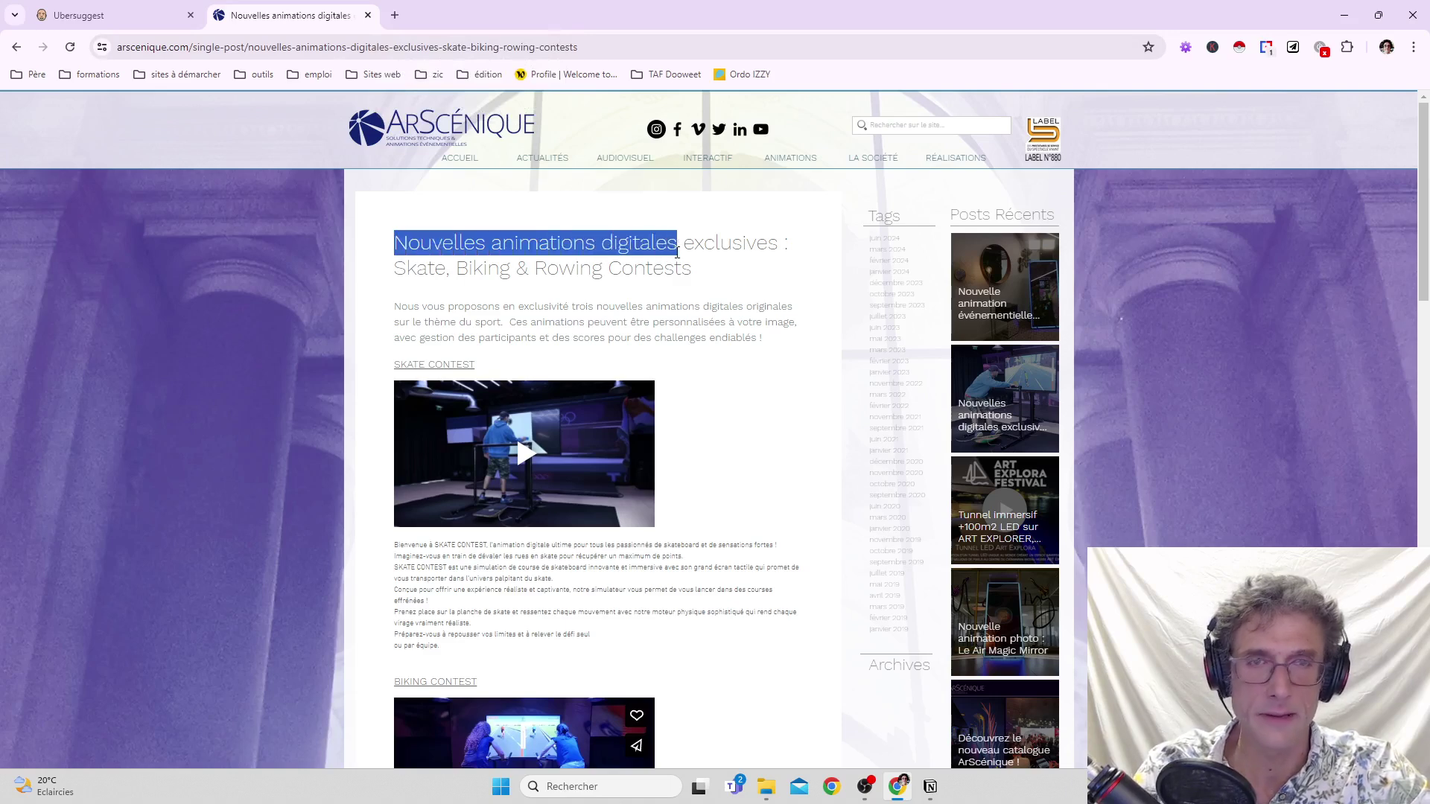
click(395, 15)
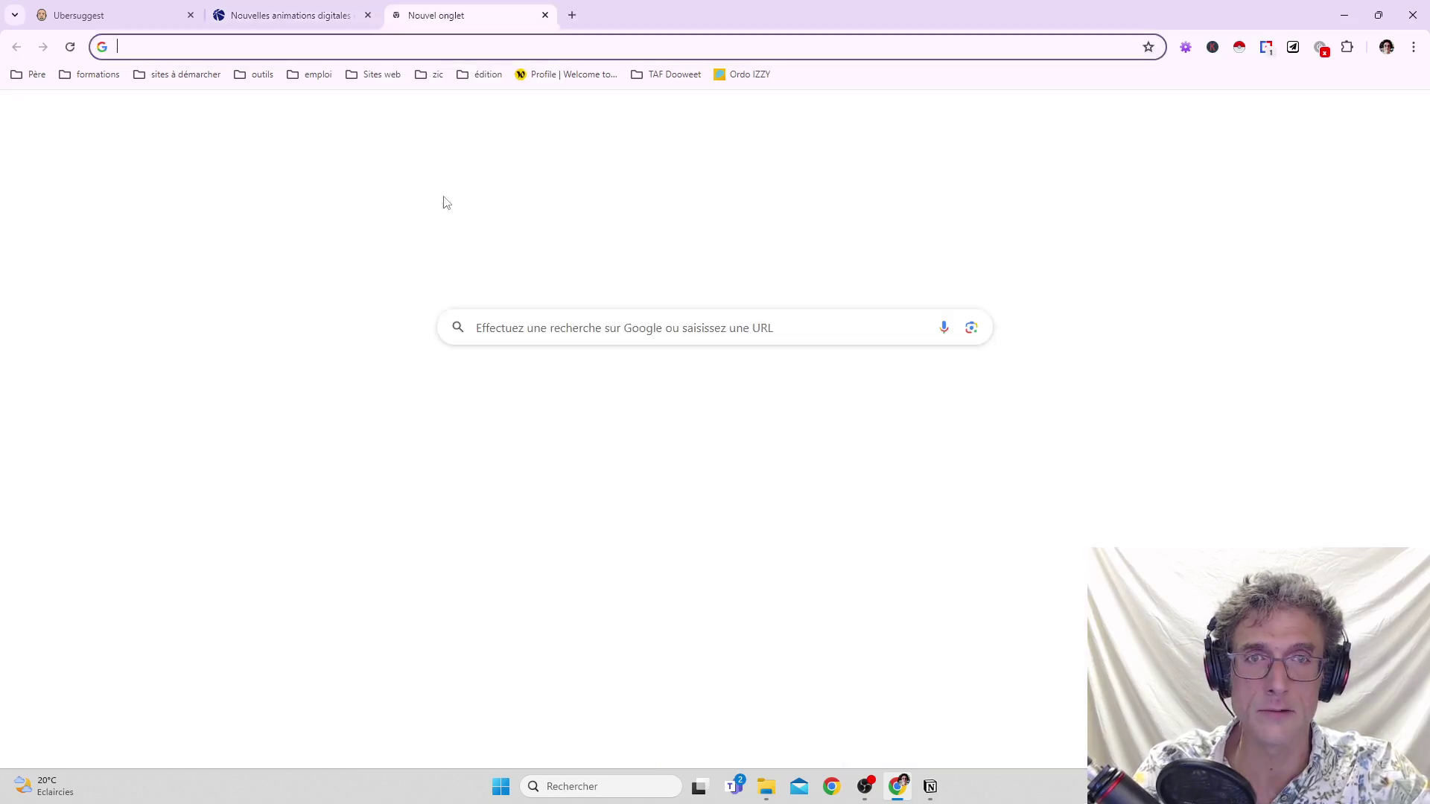
click(533, 328)
key(ctrl+v)
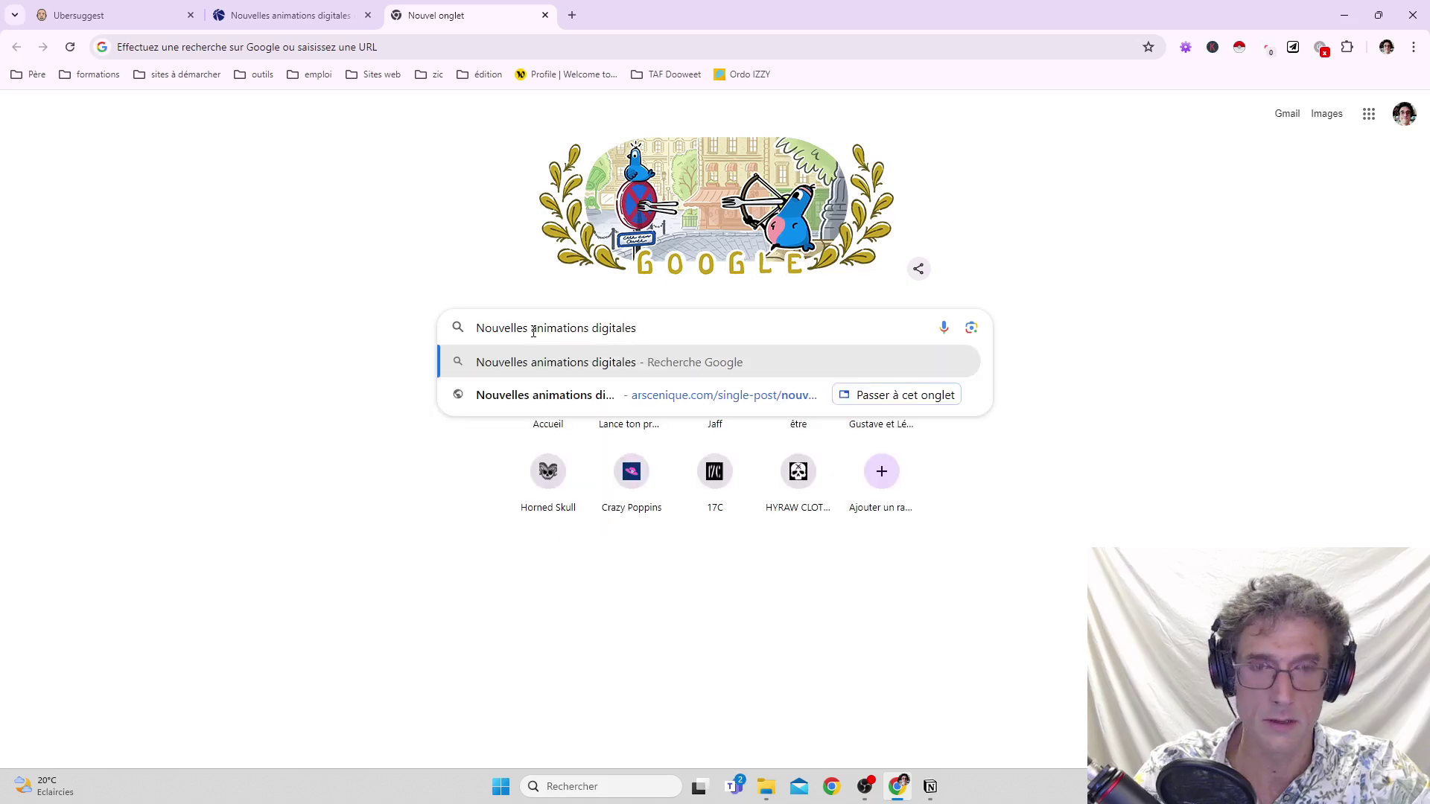
key(Return)
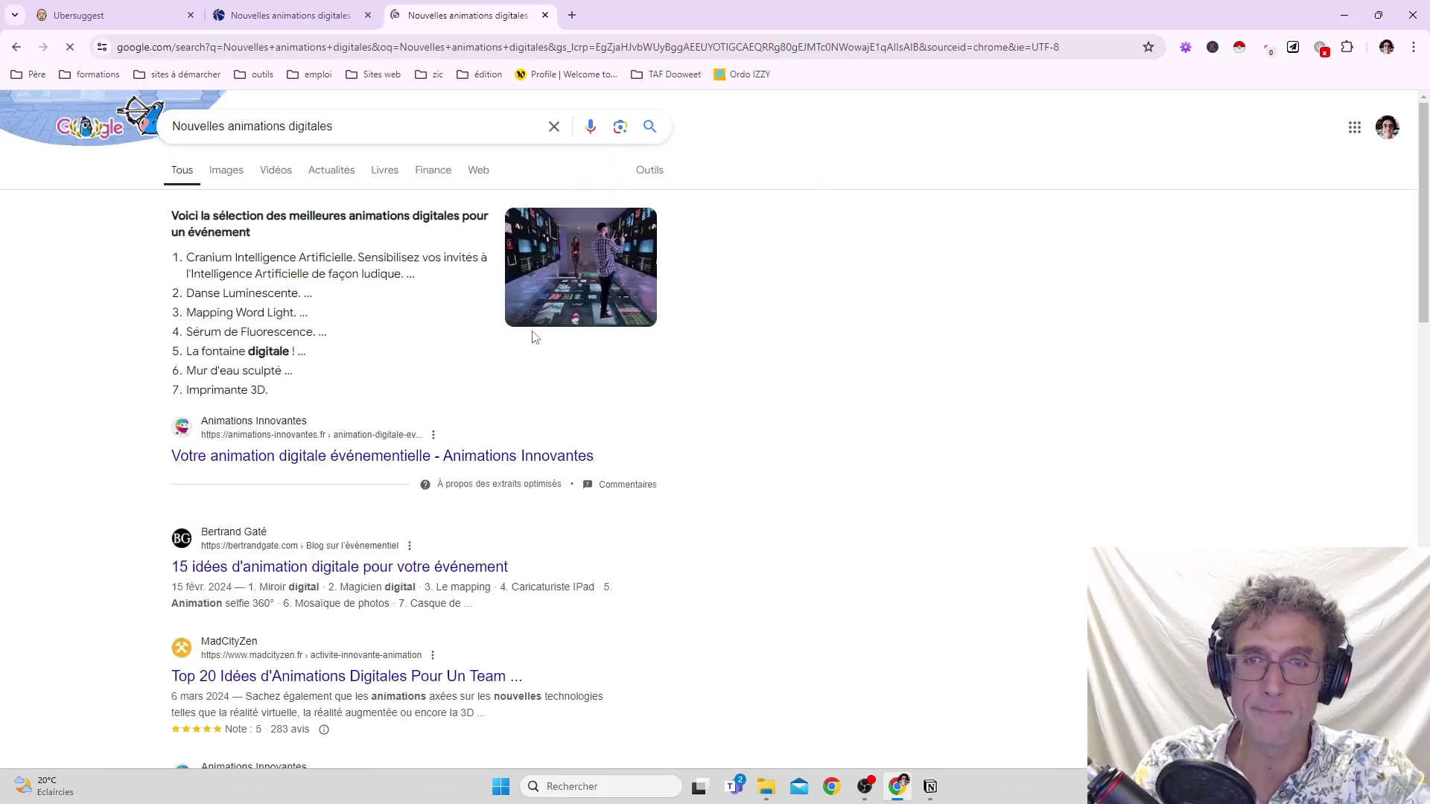
scroll(628, 482, down, 5)
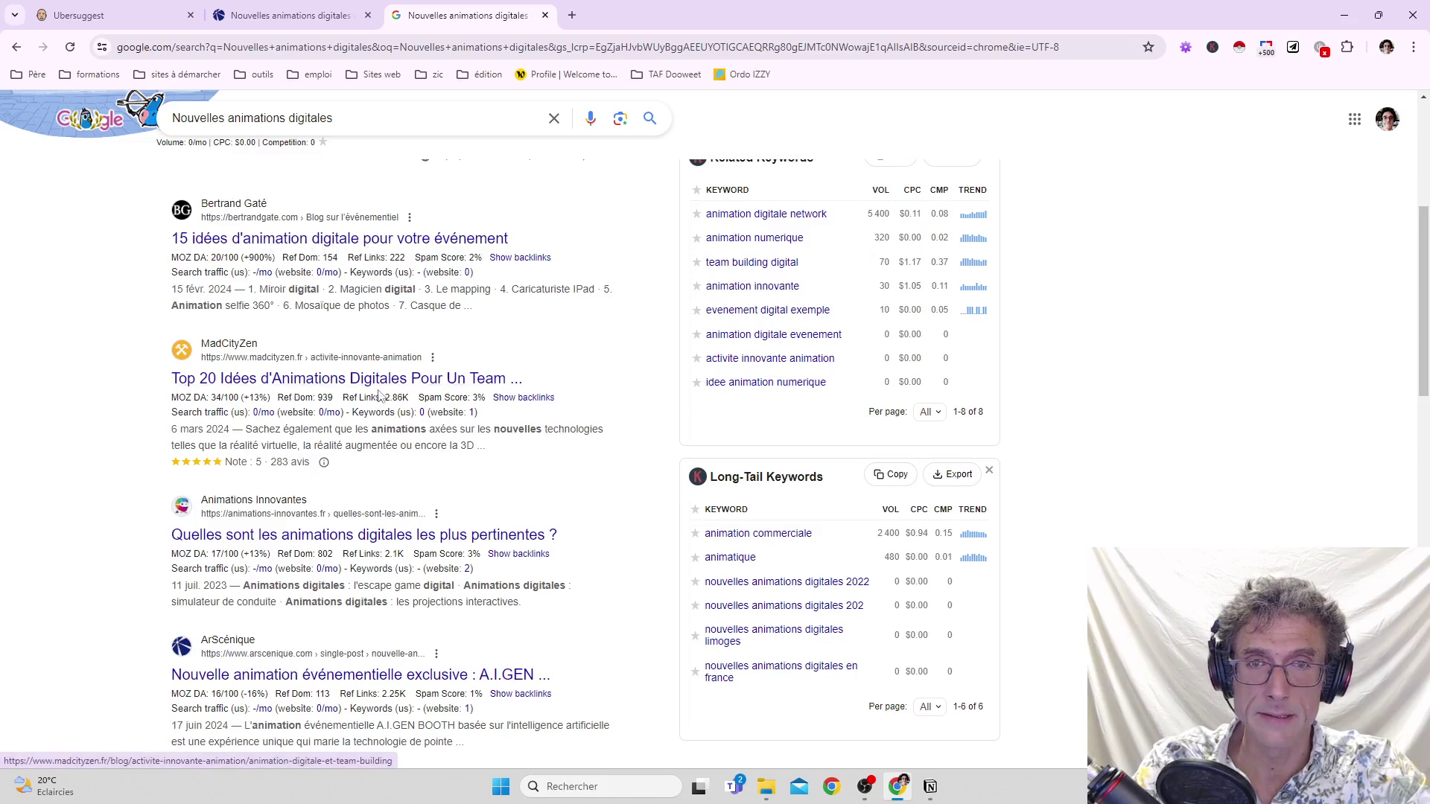
Examine the SEO metrics under the ArScénique result and compare its ranking with the other results for "Nouvelles animations digitales".
scroll(409, 386, down, 2)
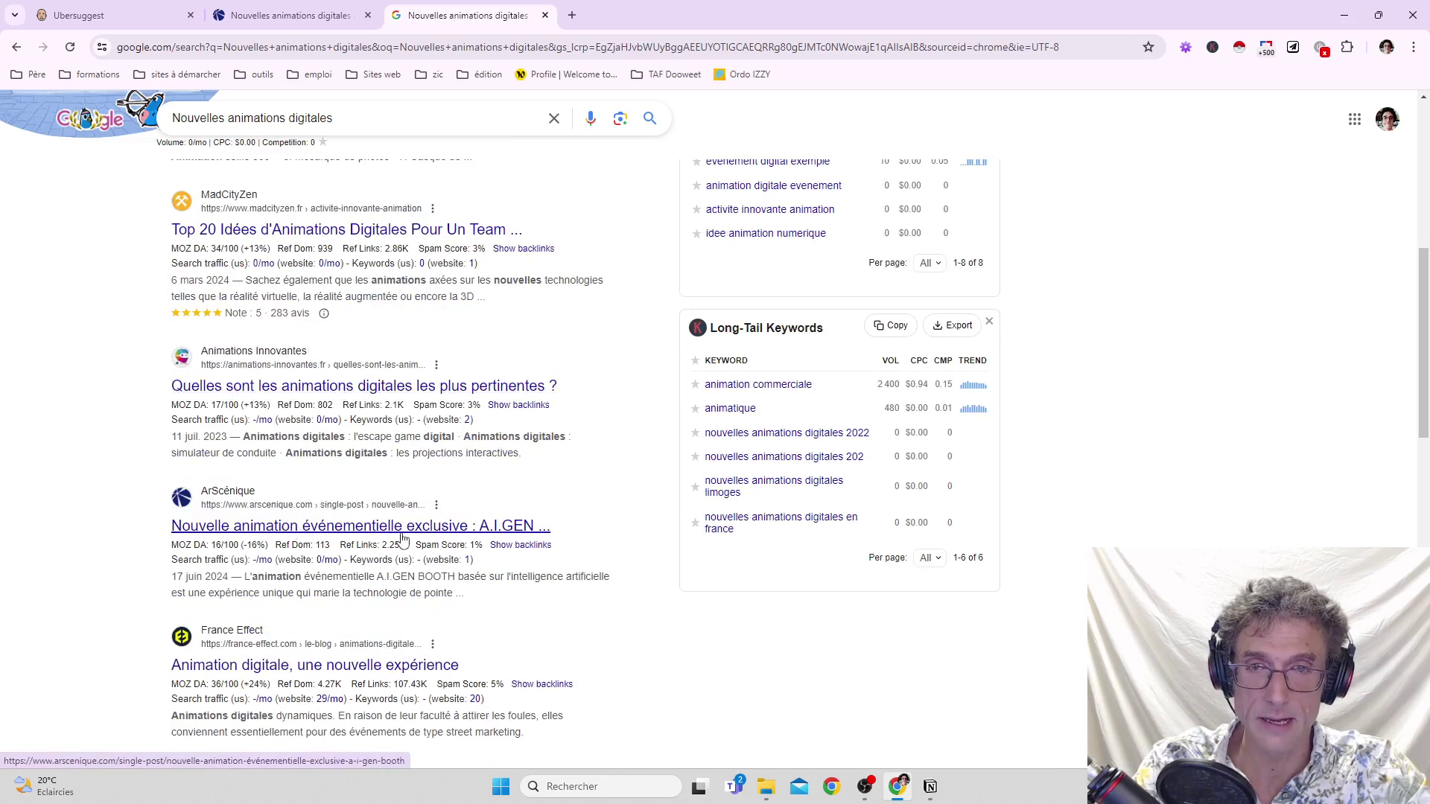
mouse_move(211, 544)
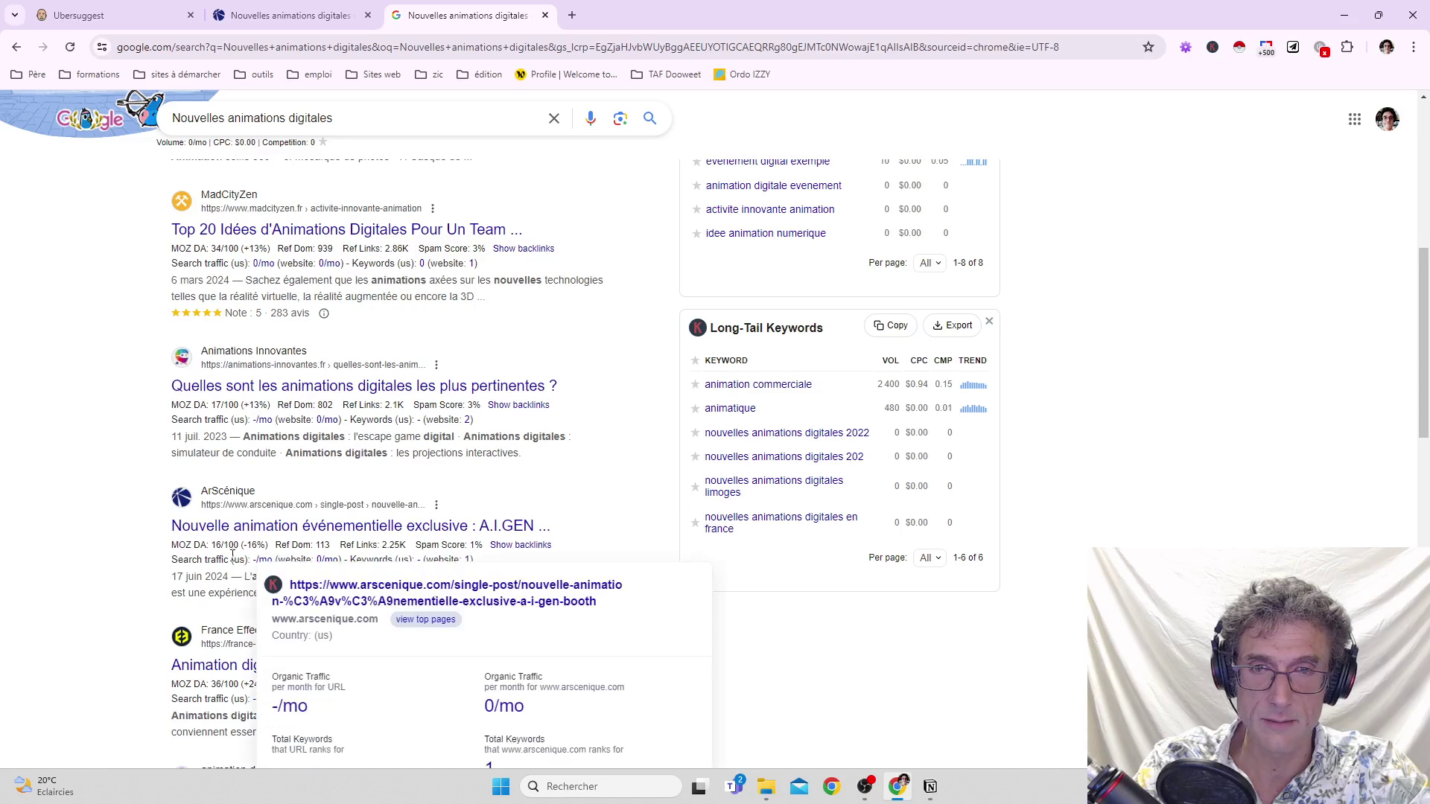
mouse_move(392, 559)
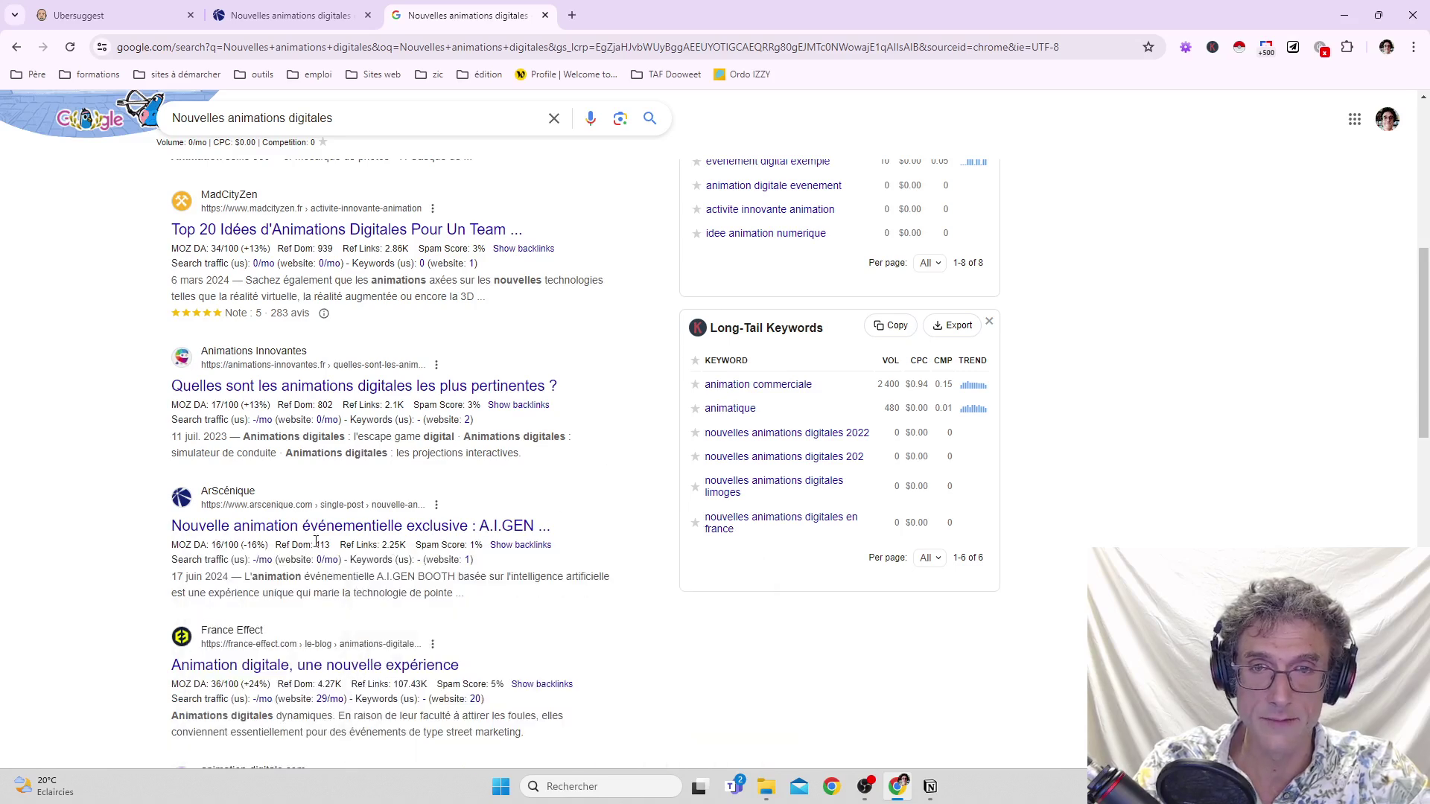
mouse_move(300, 551)
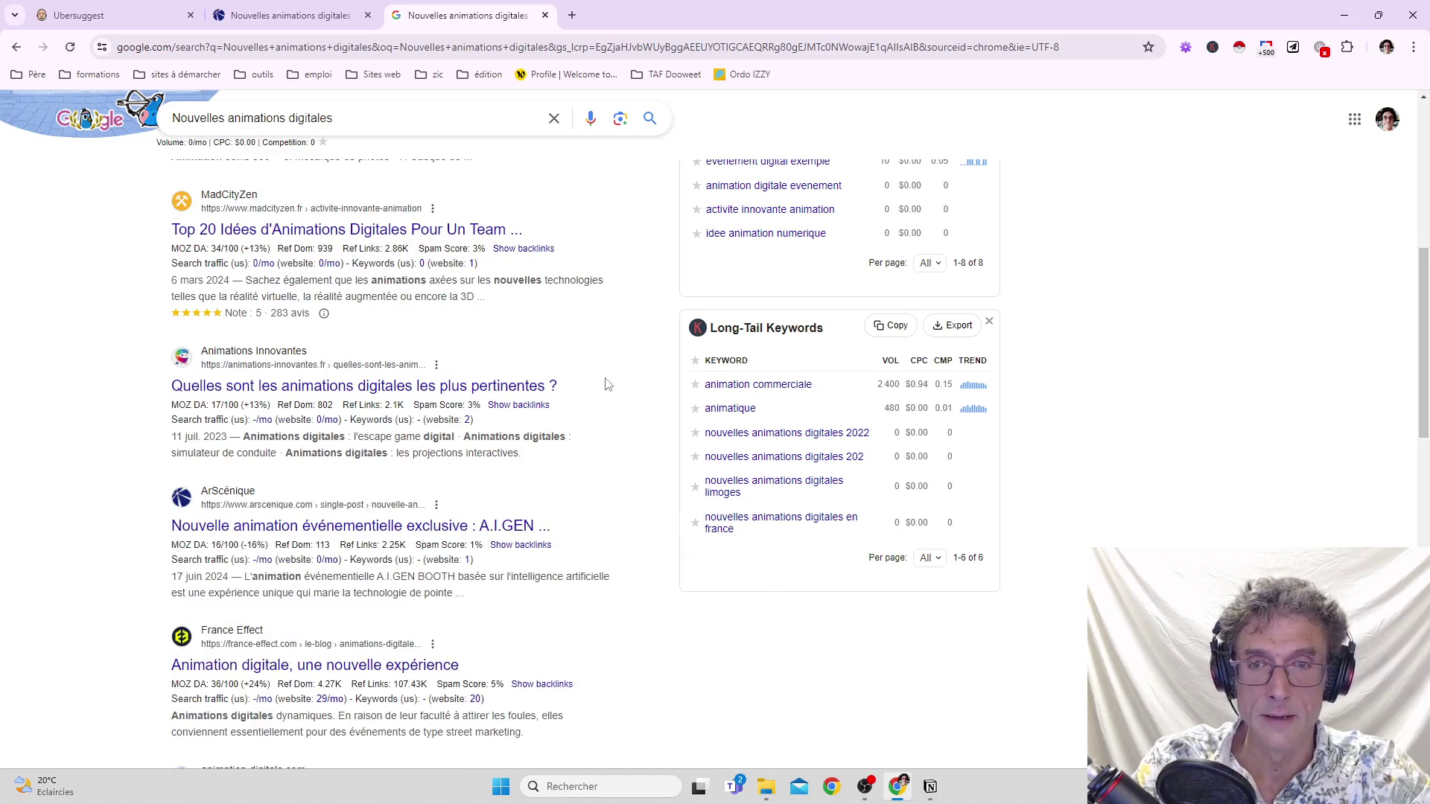
scroll(607, 383, up, 7)
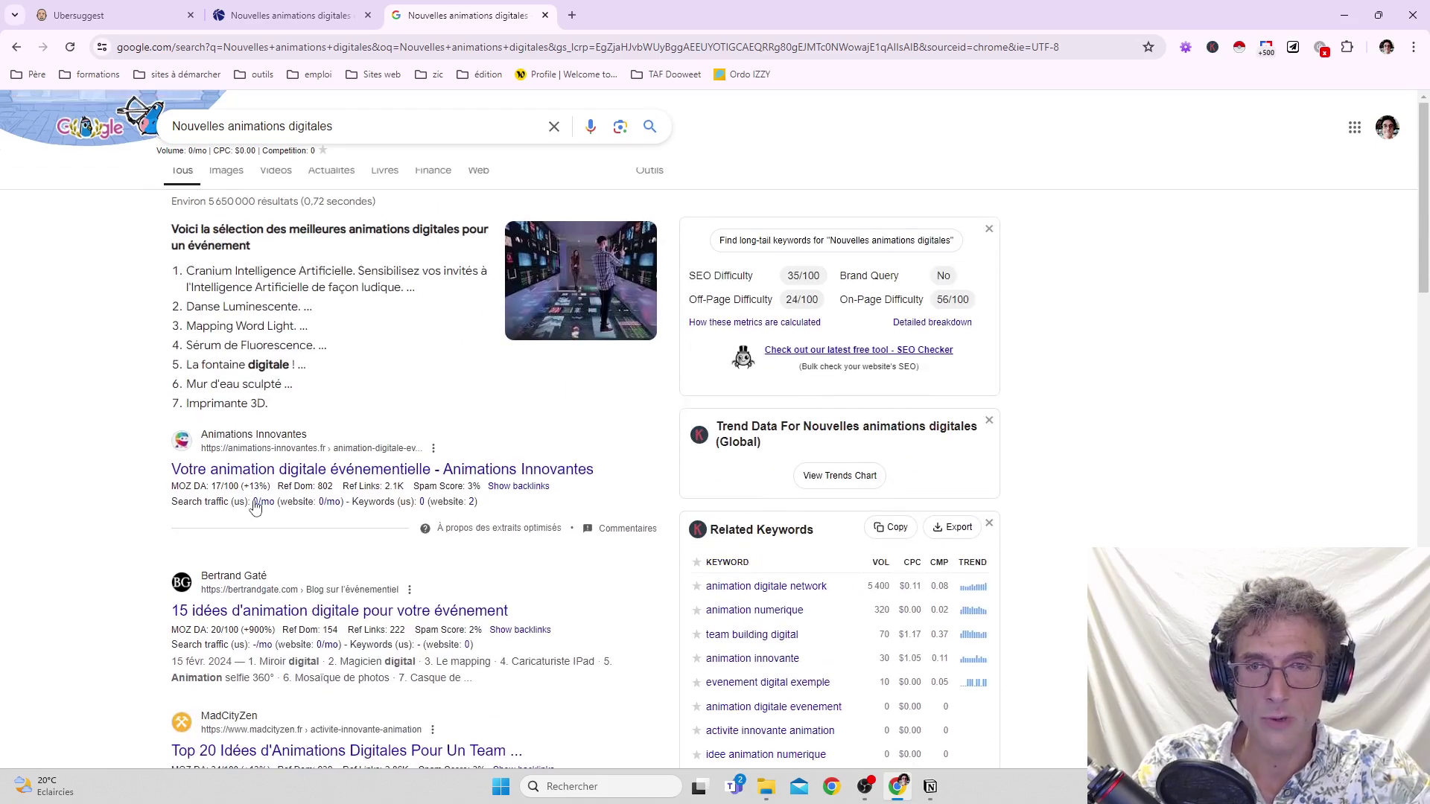
scroll(335, 494, down, 6)
scroll(335, 493, down, 1)
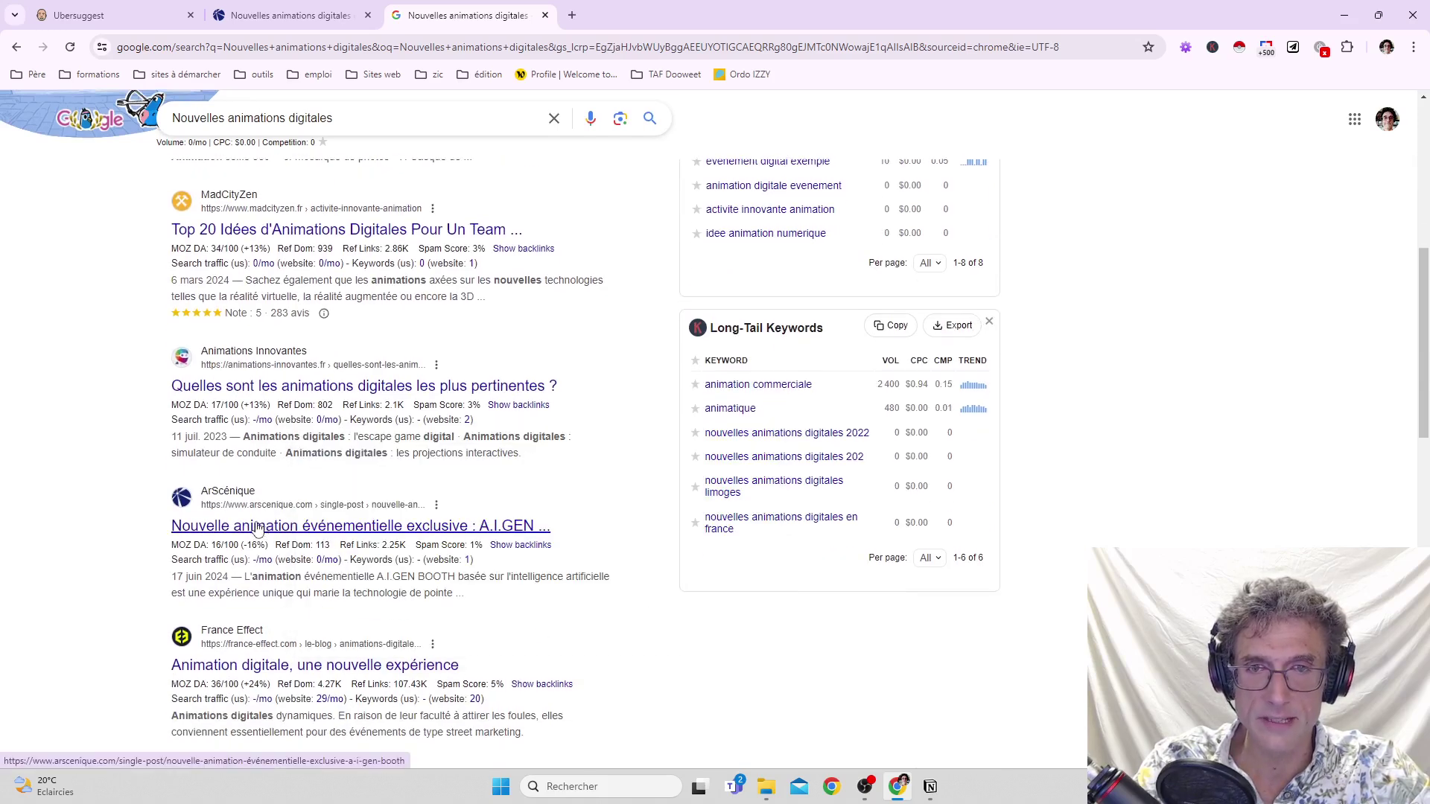
Open ArScénique's "Nouvelle animation événementielle exclusive : A.I.GEN BOOTH" article from the Google results and look through it.
click(256, 527)
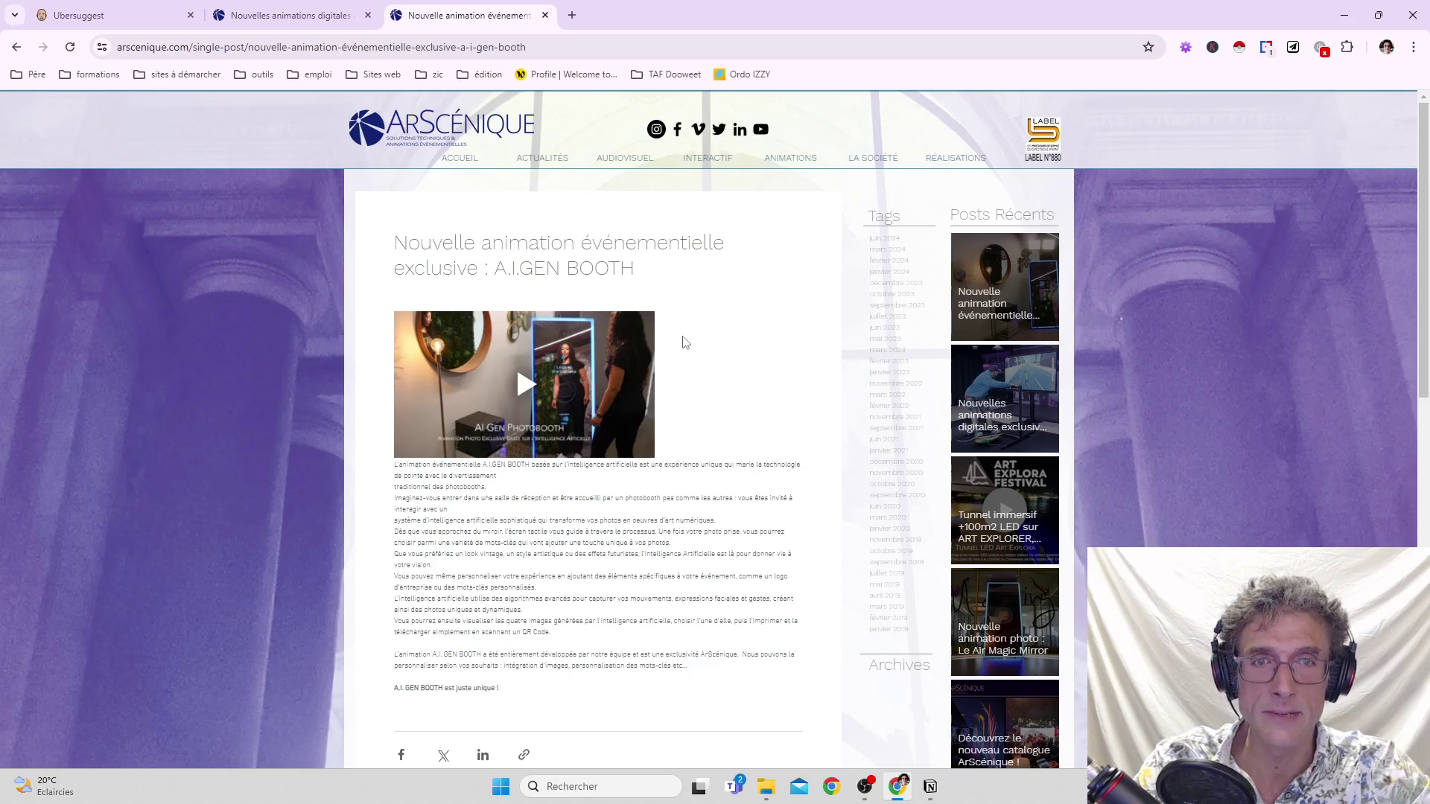
scroll(686, 343, down, 4)
scroll(685, 350, up, 4)
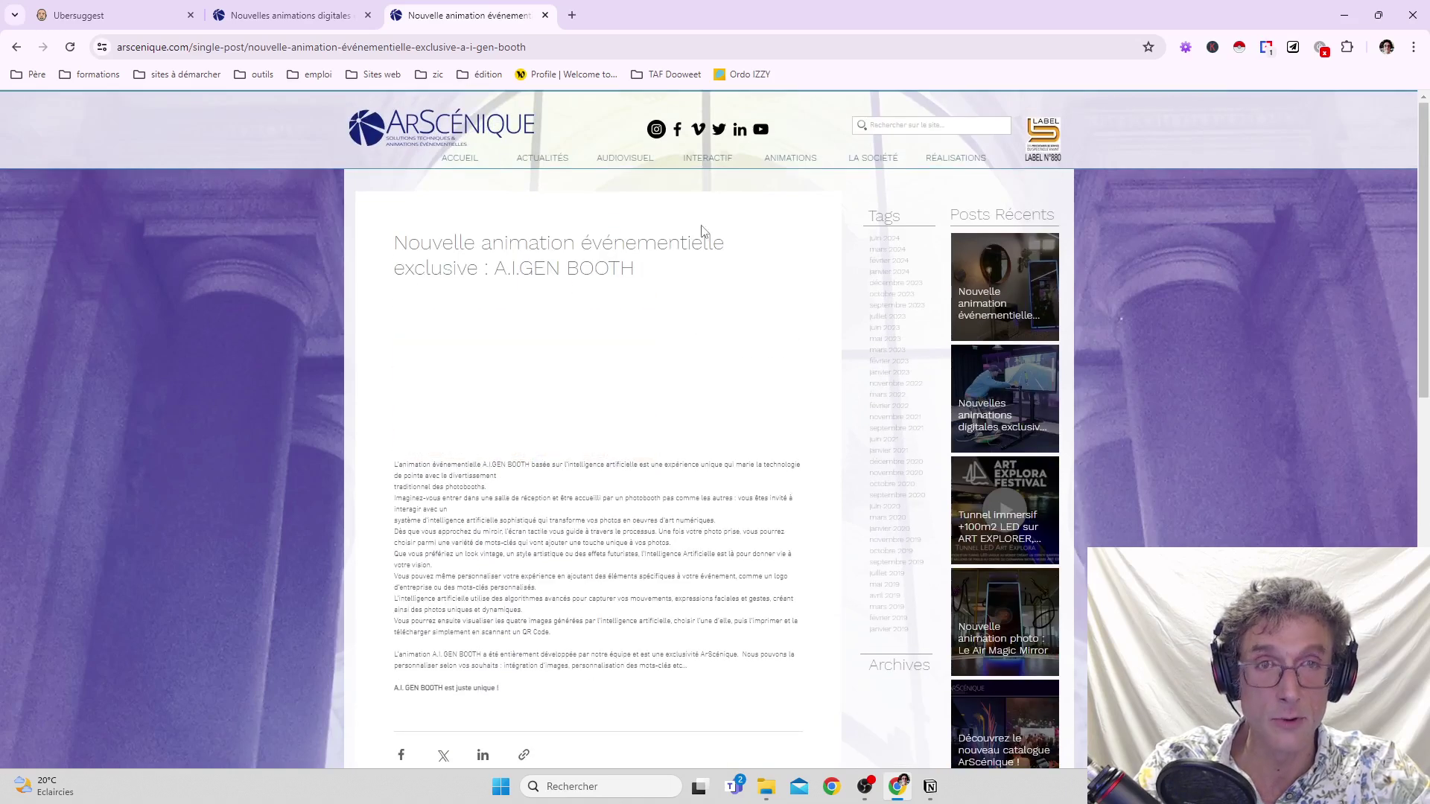
View the A.I.GEN BOOTH article's document outline with Web Developer, examine the wording of its h1, and close the outline.
click(1186, 47)
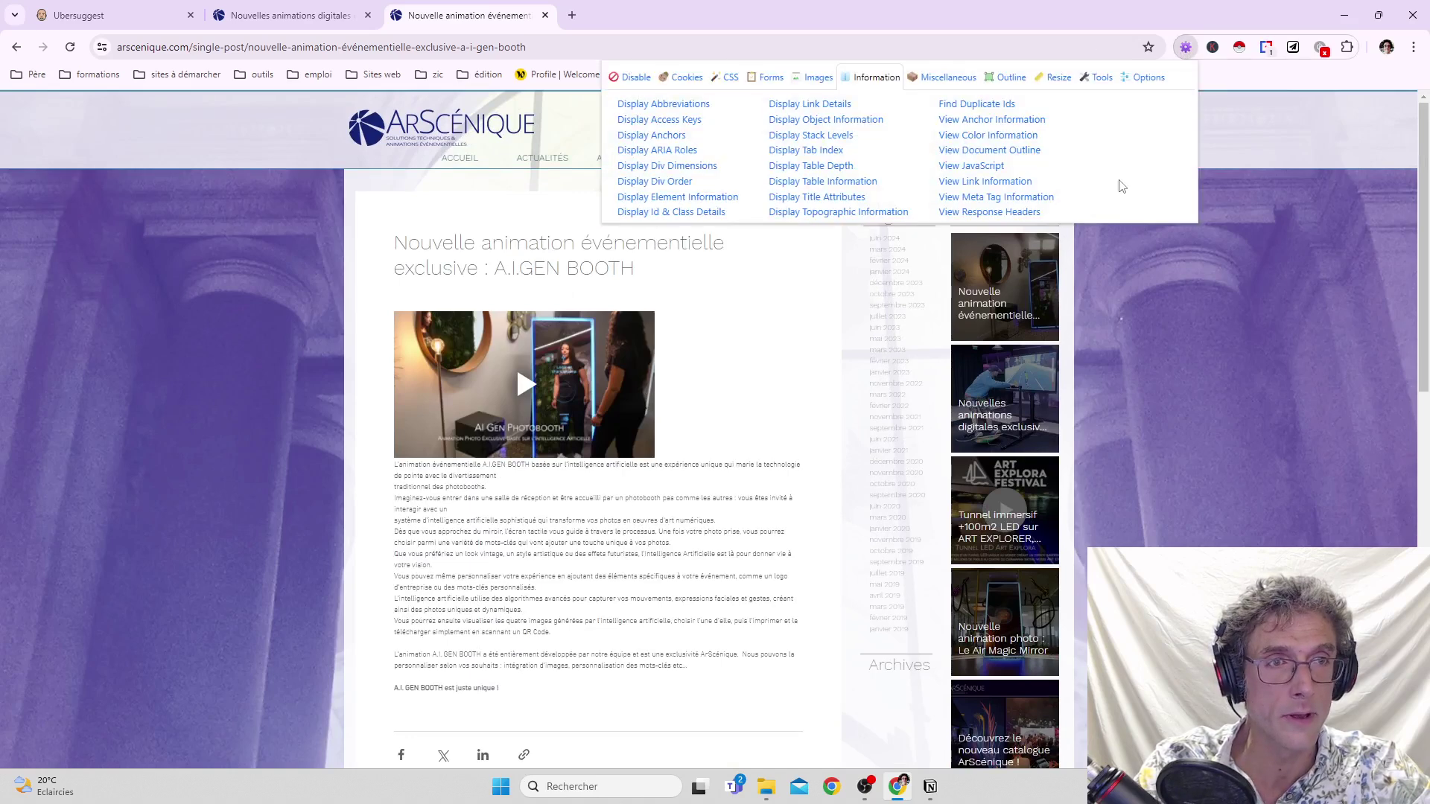
click(1002, 151)
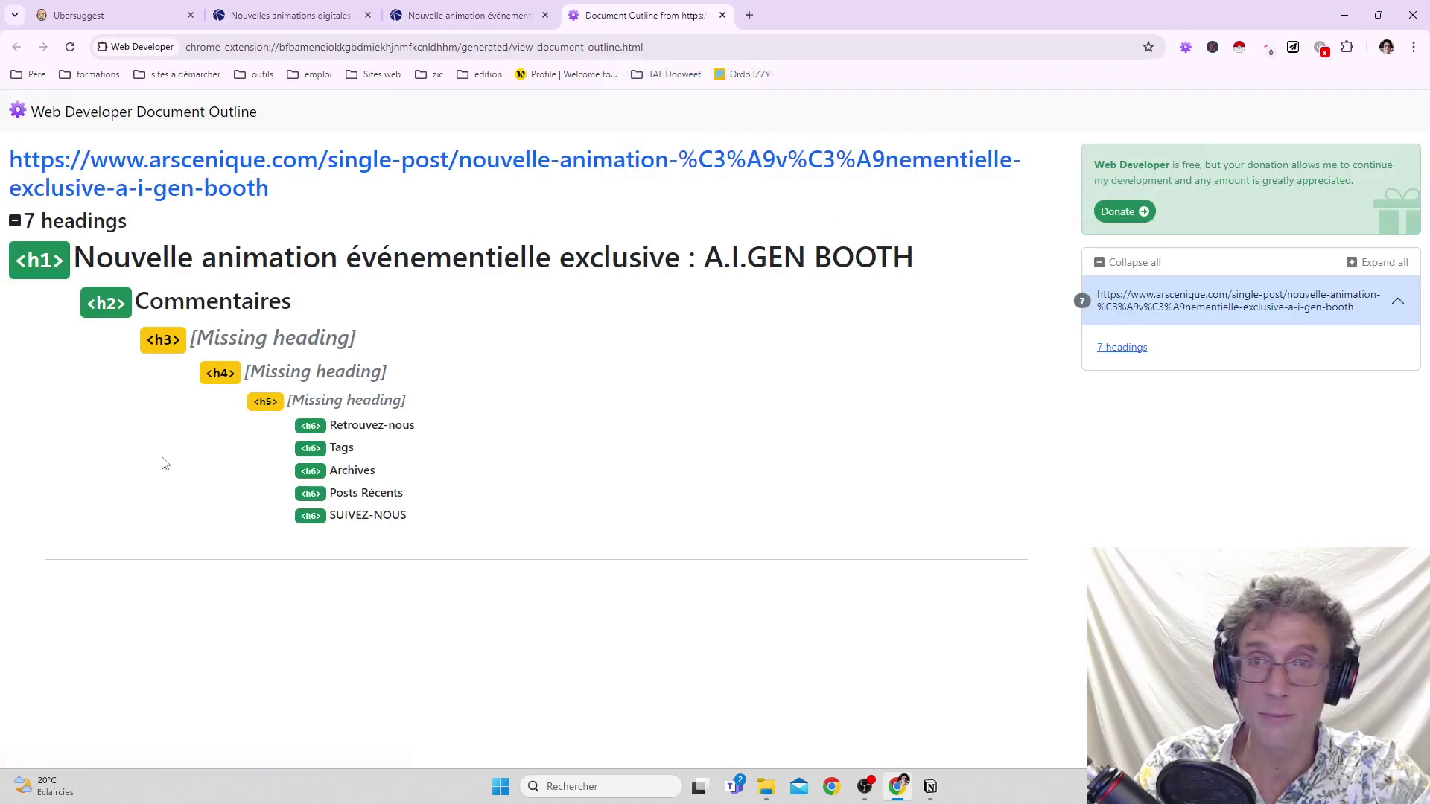
drag(105, 259, 552, 243)
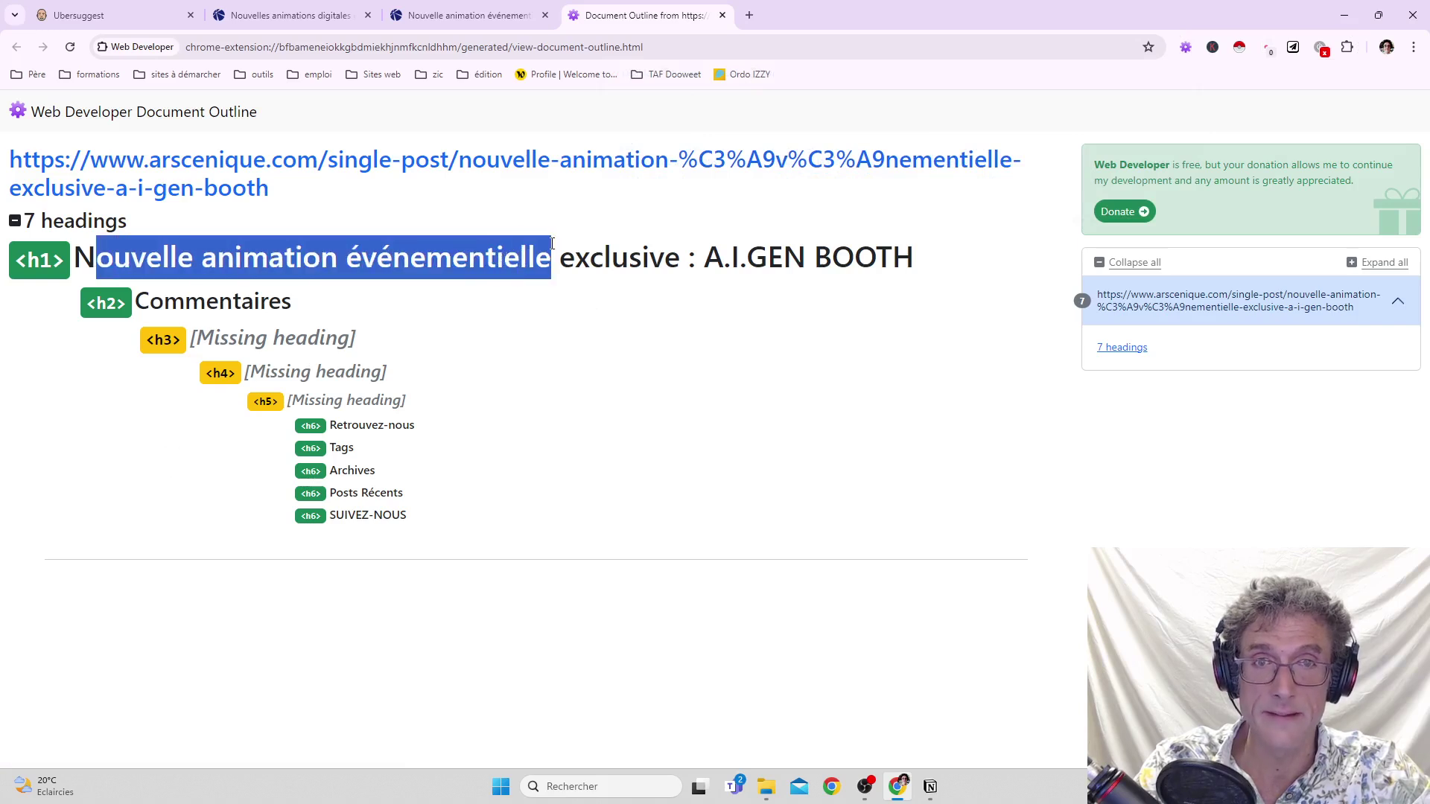
click(723, 15)
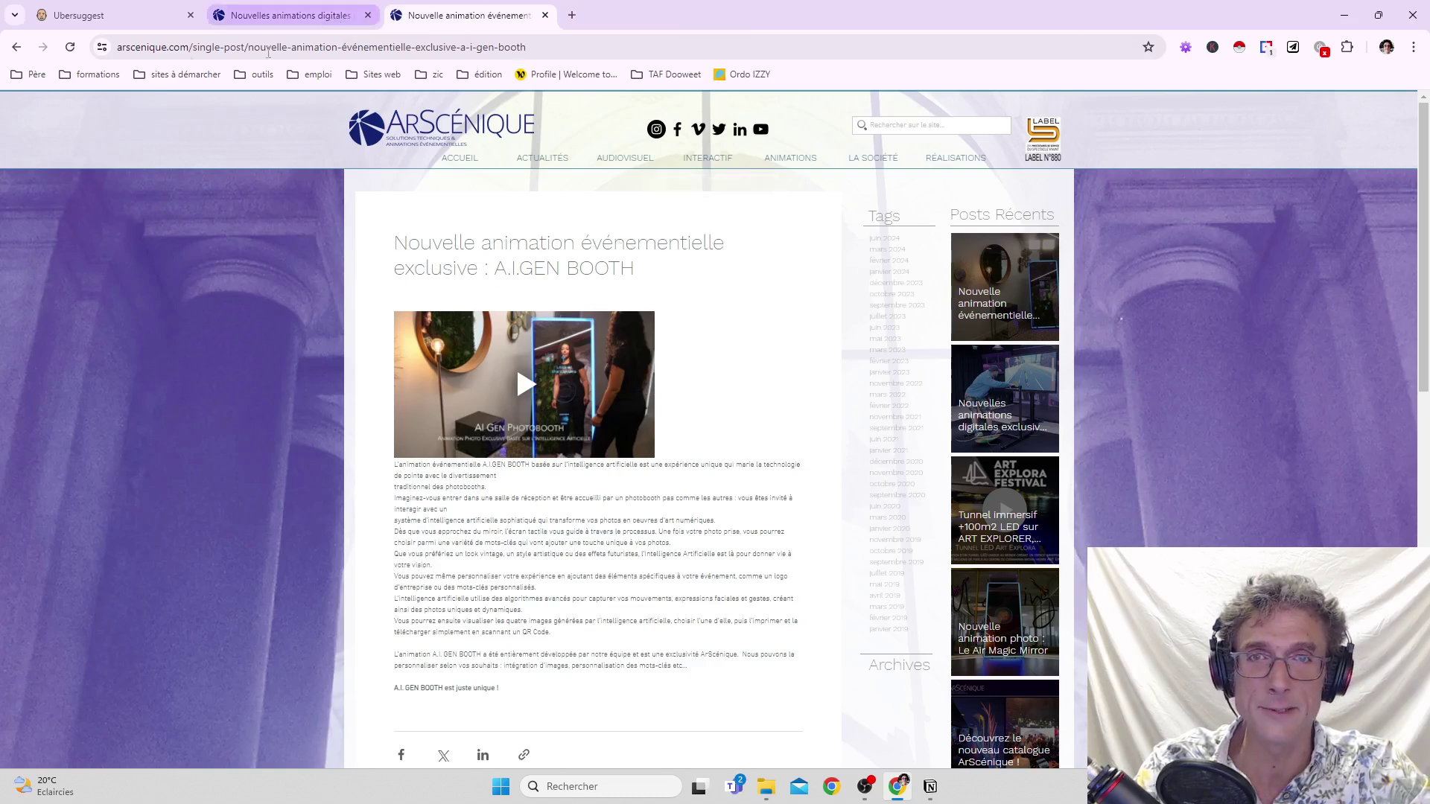
Go back to the Google results for "Nouvelles animations digitales" and review the competing pages again.
click(16, 47)
scroll(438, 360, up, 5)
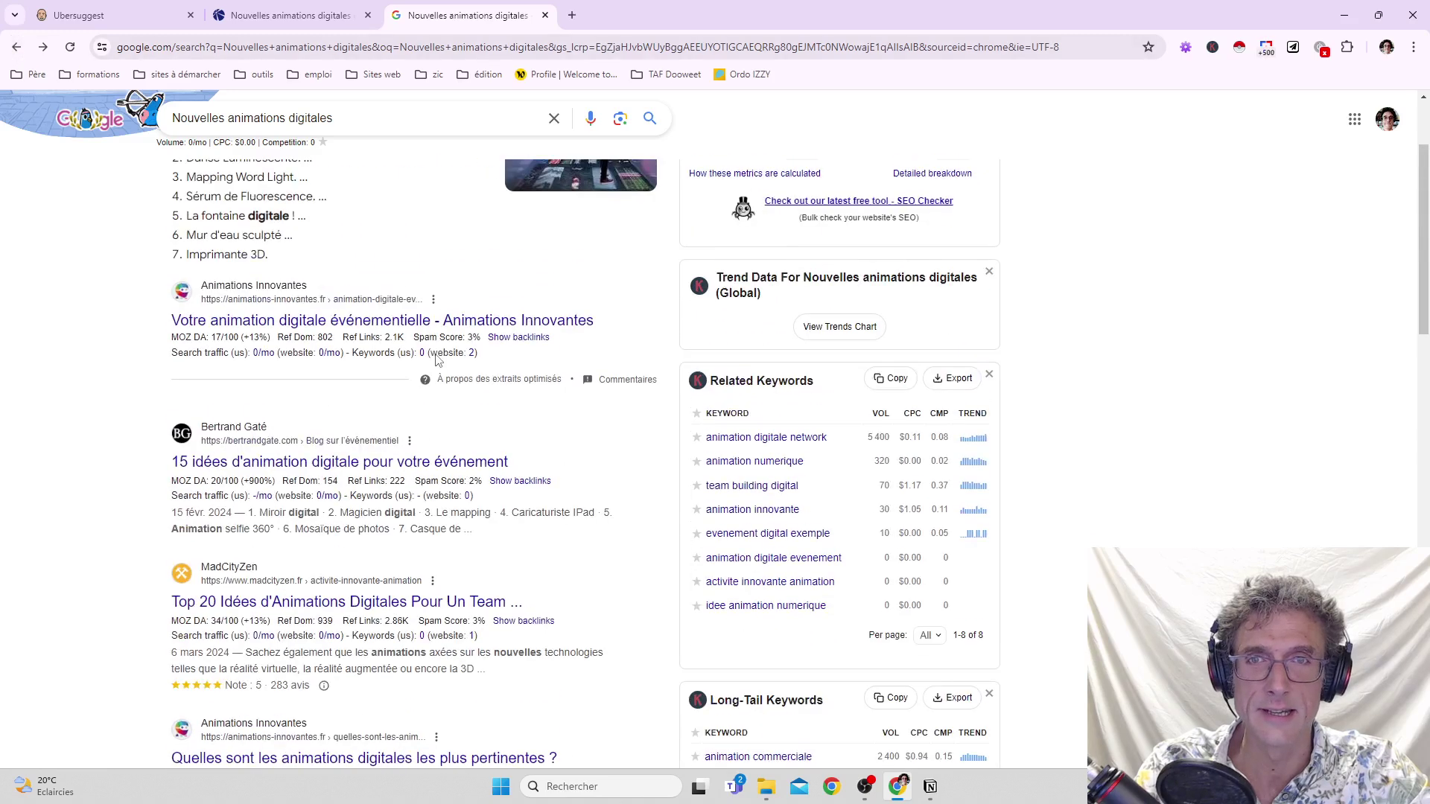
scroll(438, 360, up, 2)
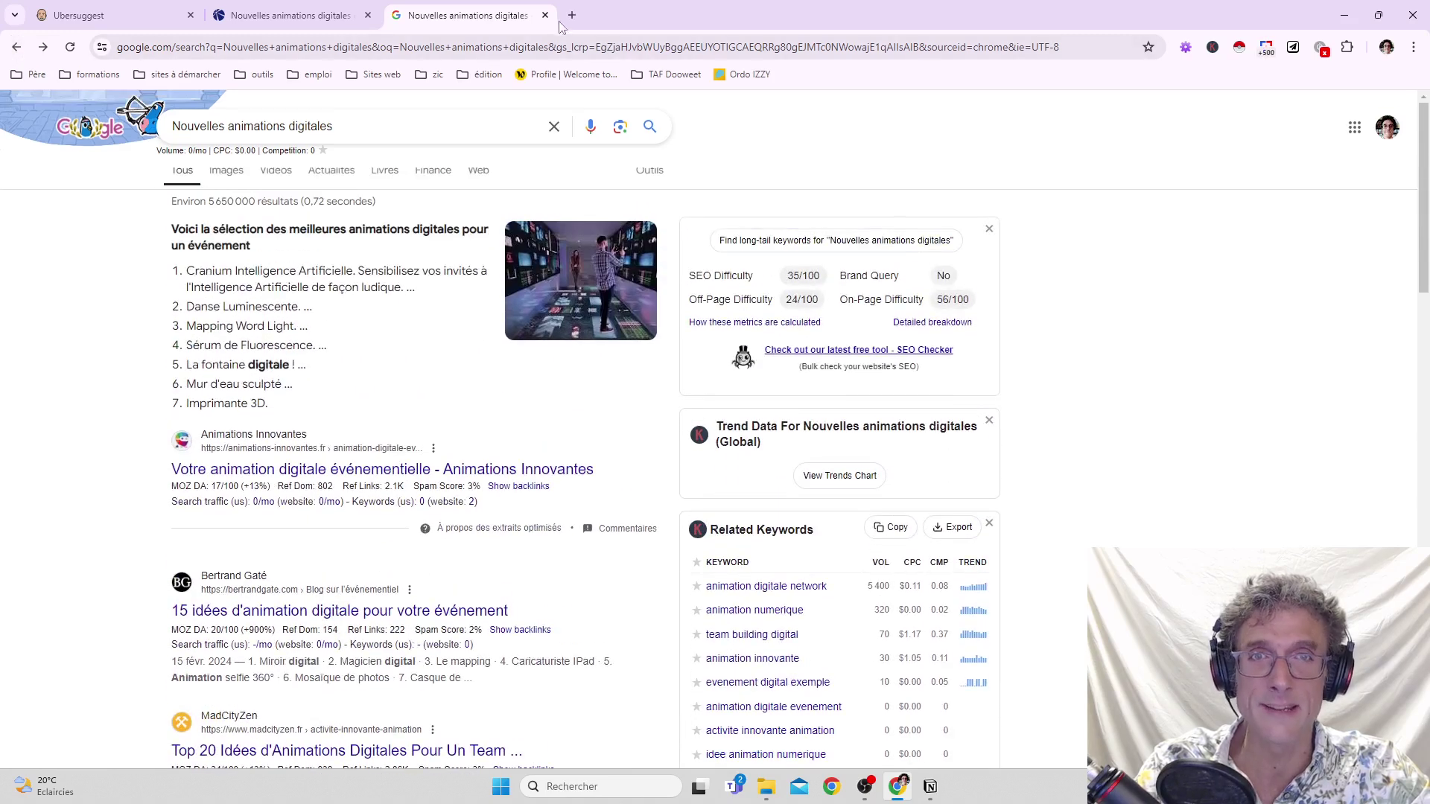
scroll(475, 497, down, 5)
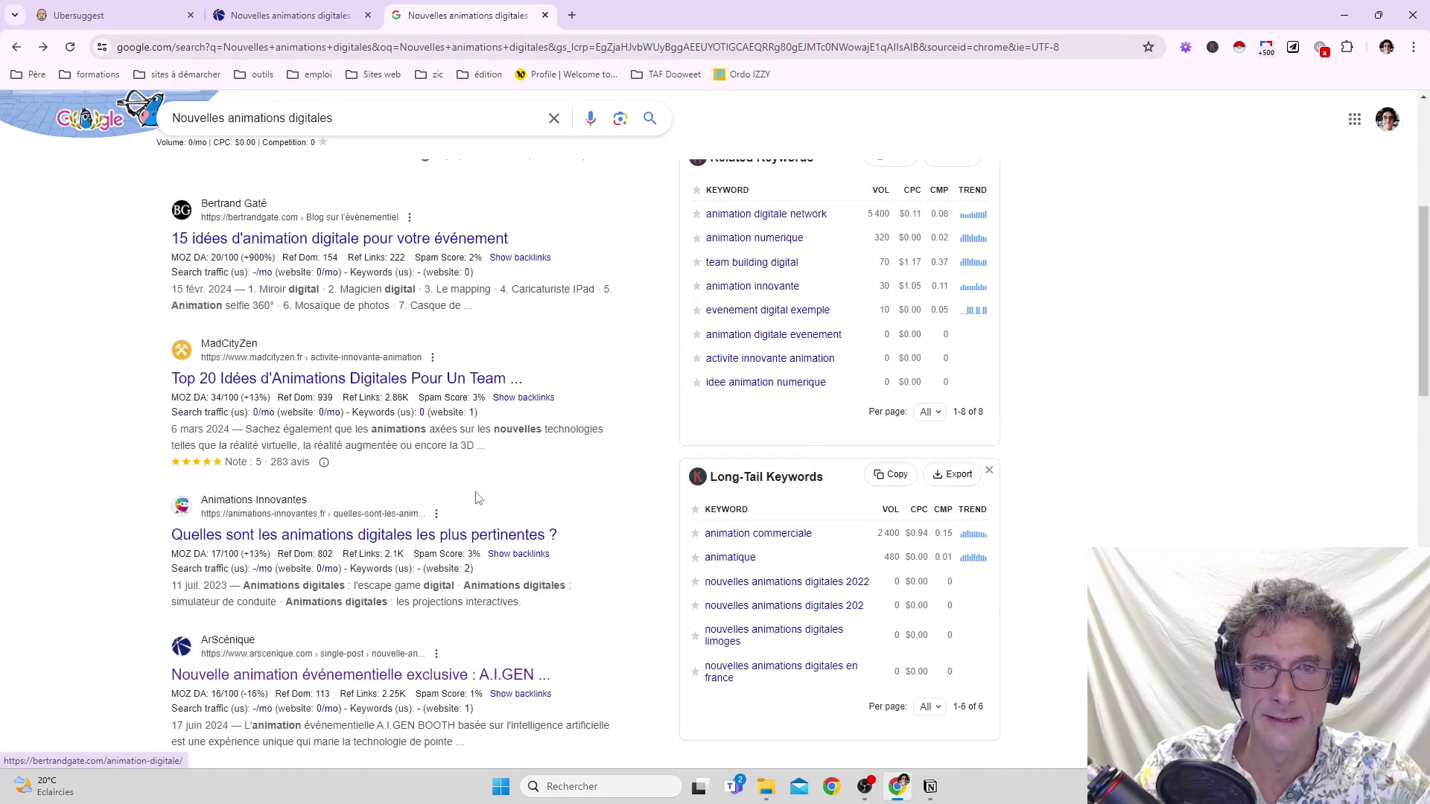
scroll(477, 498, up, 5)
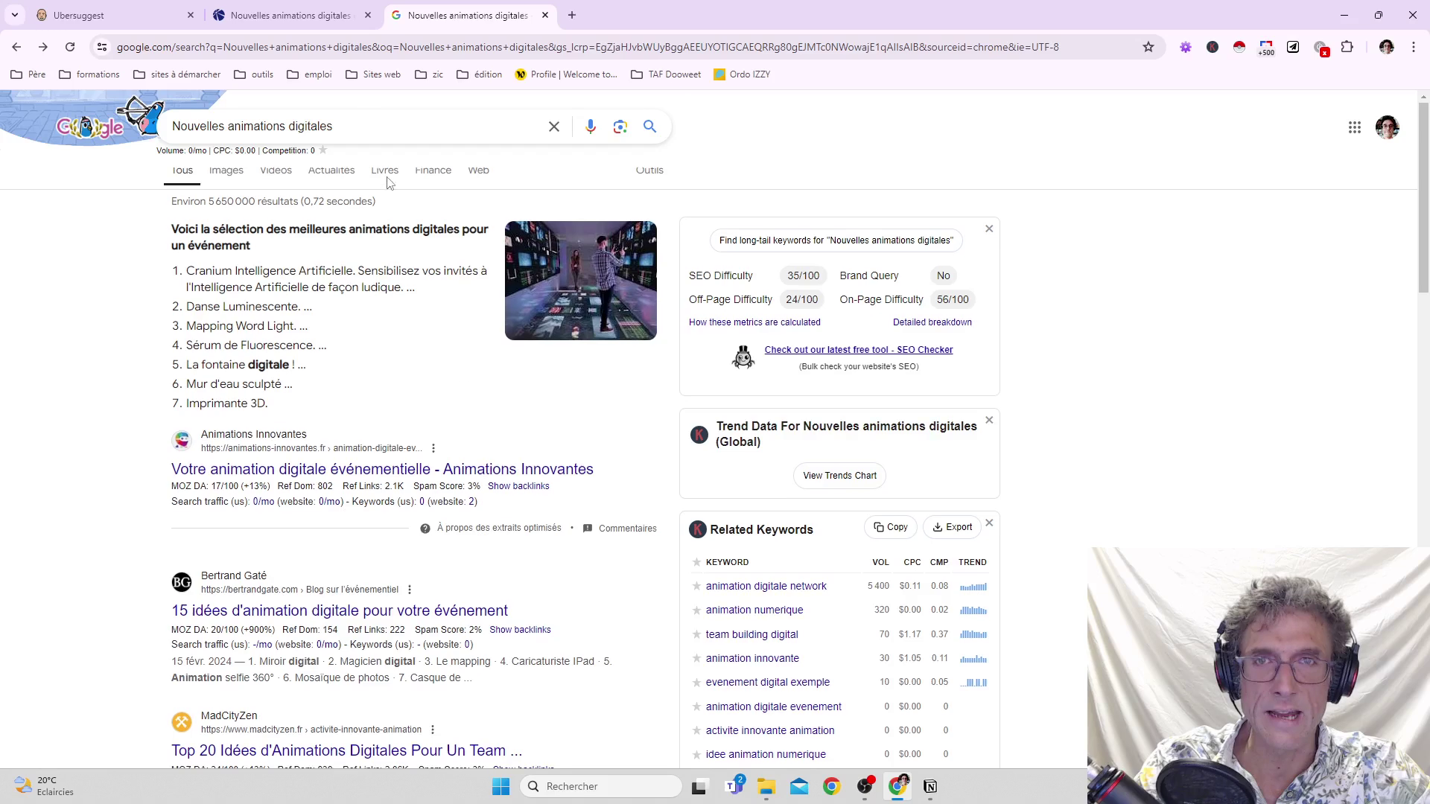
Return to the Skate, Biking & Rowing Contests article and examine its sections, videos and body text.
click(291, 15)
scroll(711, 500, down, 3)
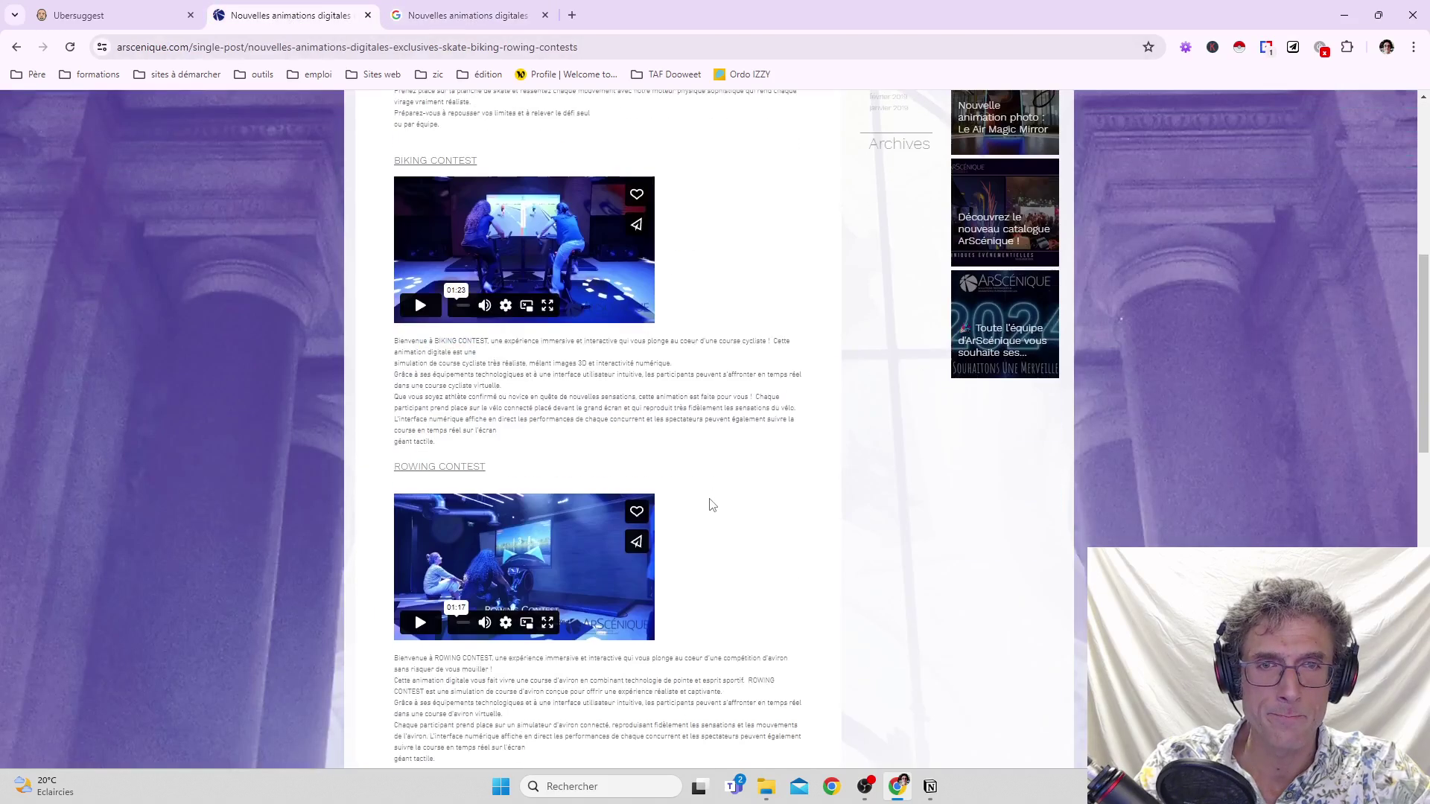
scroll(711, 504, up, 3)
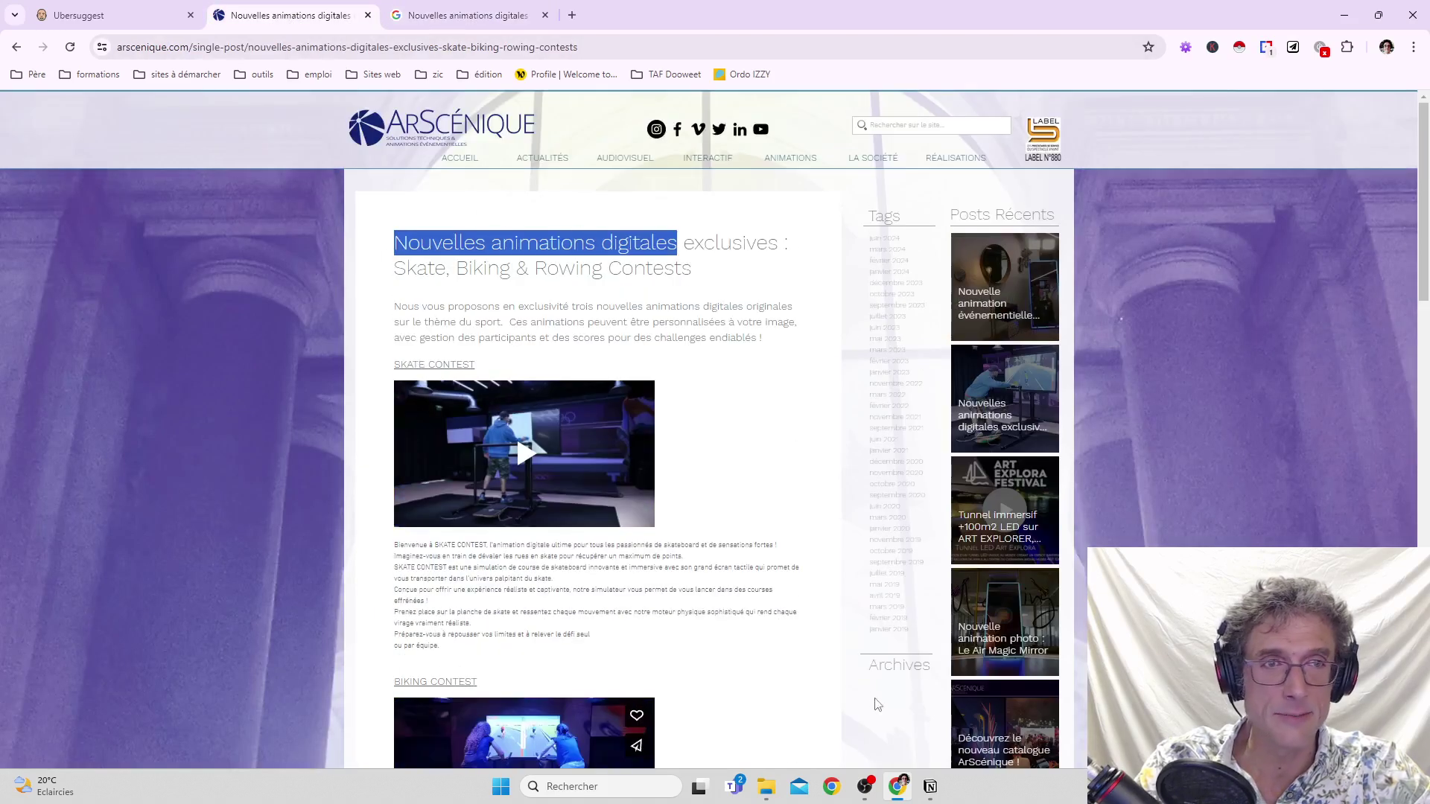
mouse_move(708, 158)
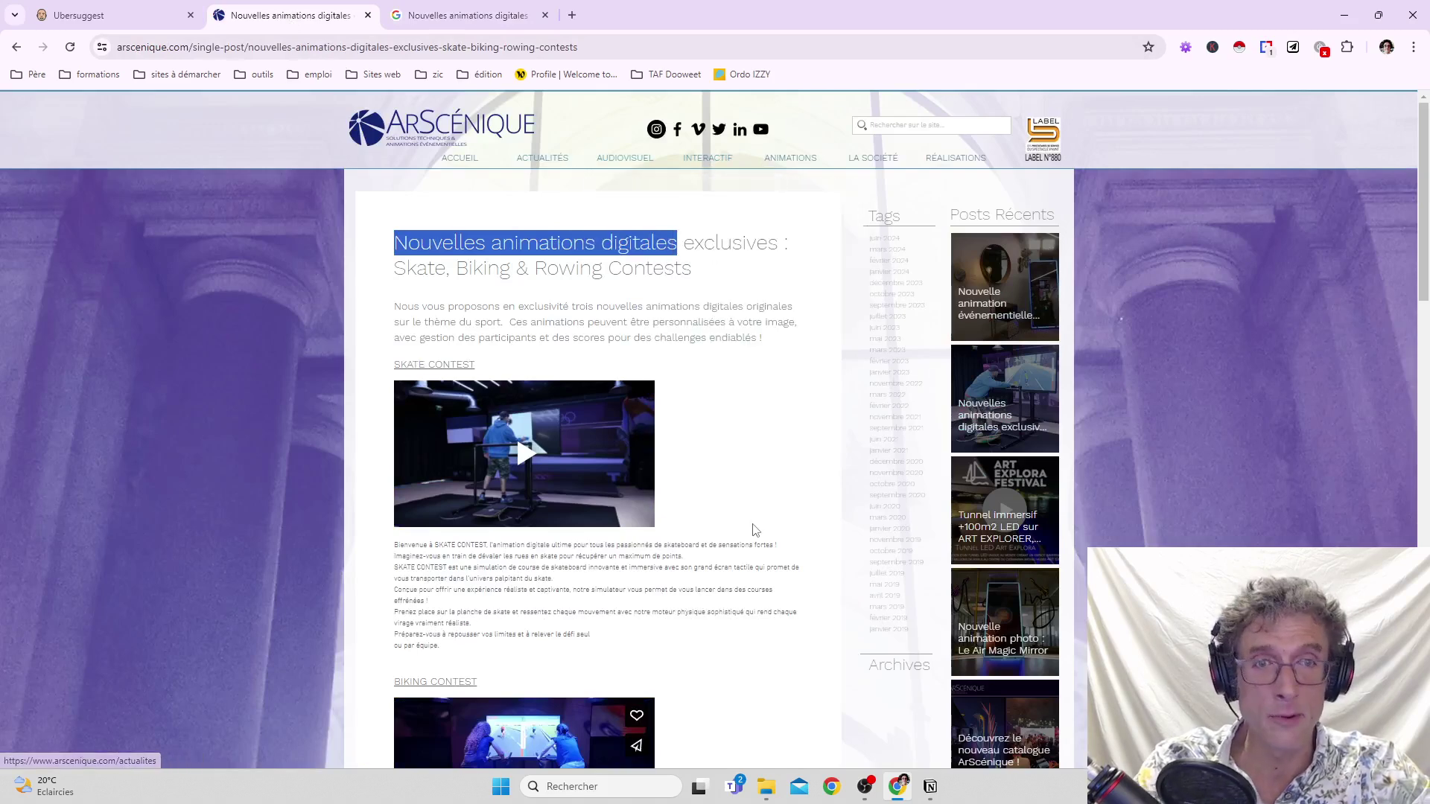
scroll(753, 525, down, 5)
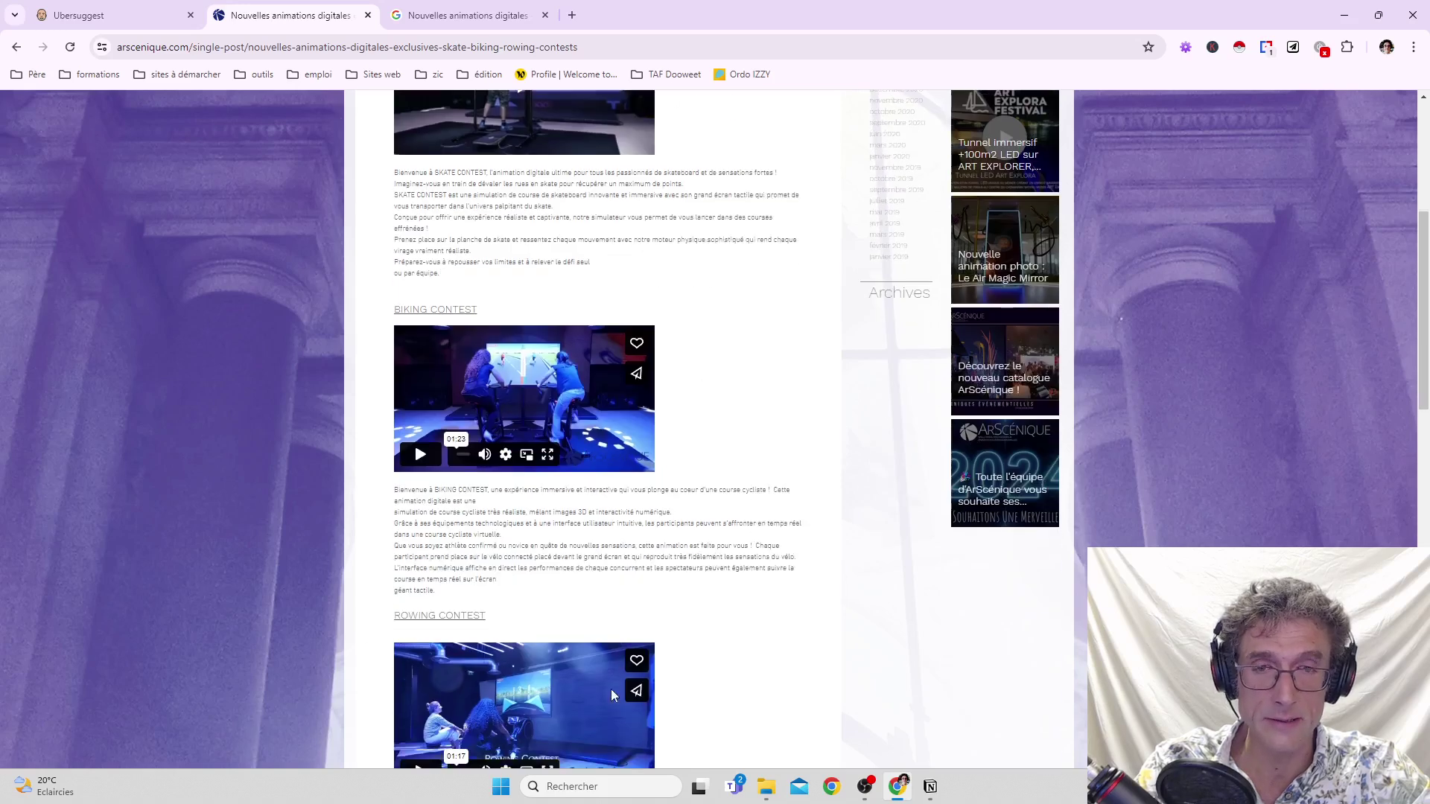
scroll(700, 600, down, 5)
drag(415, 445, 526, 525)
drag(440, 152, 679, 198)
scroll(663, 298, up, 10)
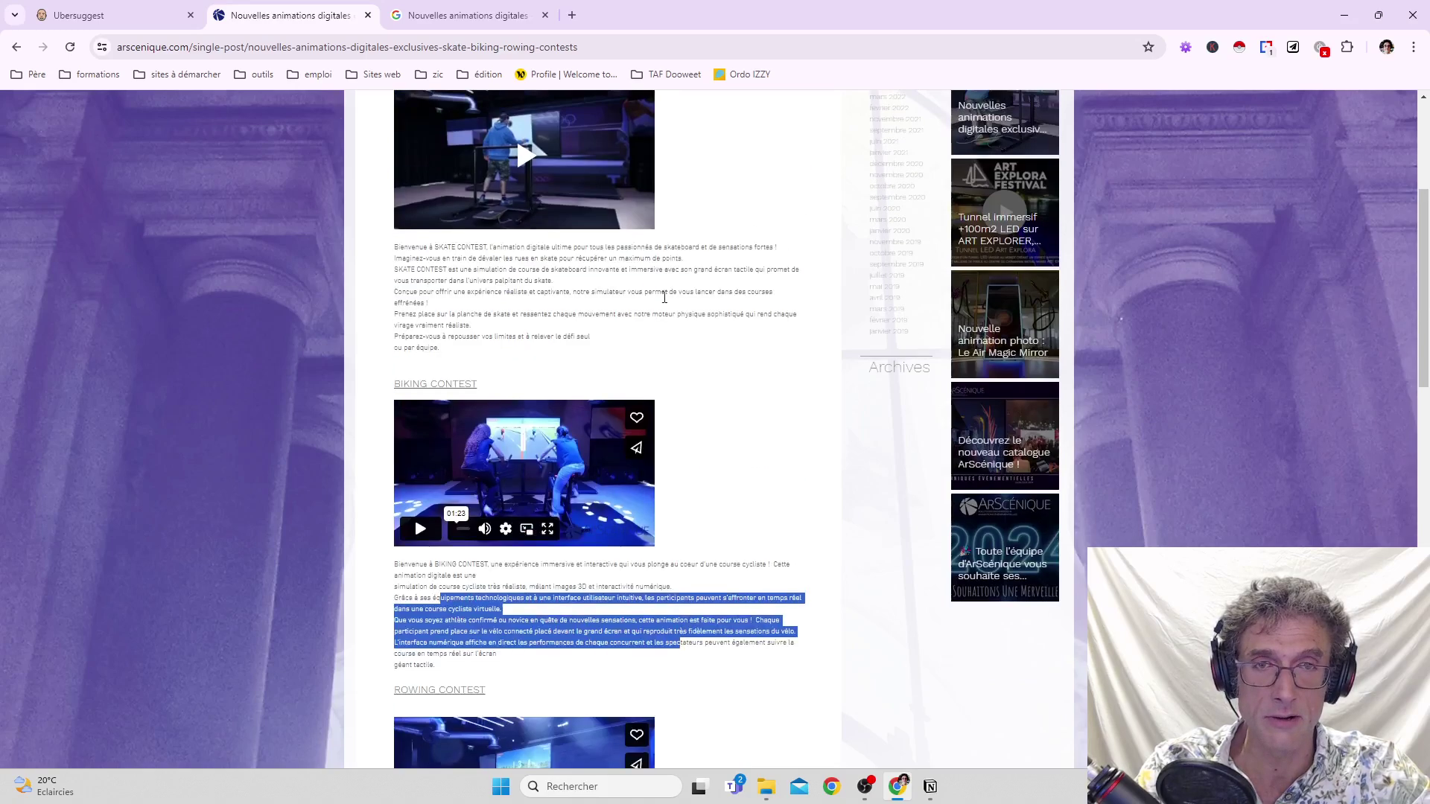
Open ArScénique's Actualités page and browse the titles of the published news articles.
click(542, 158)
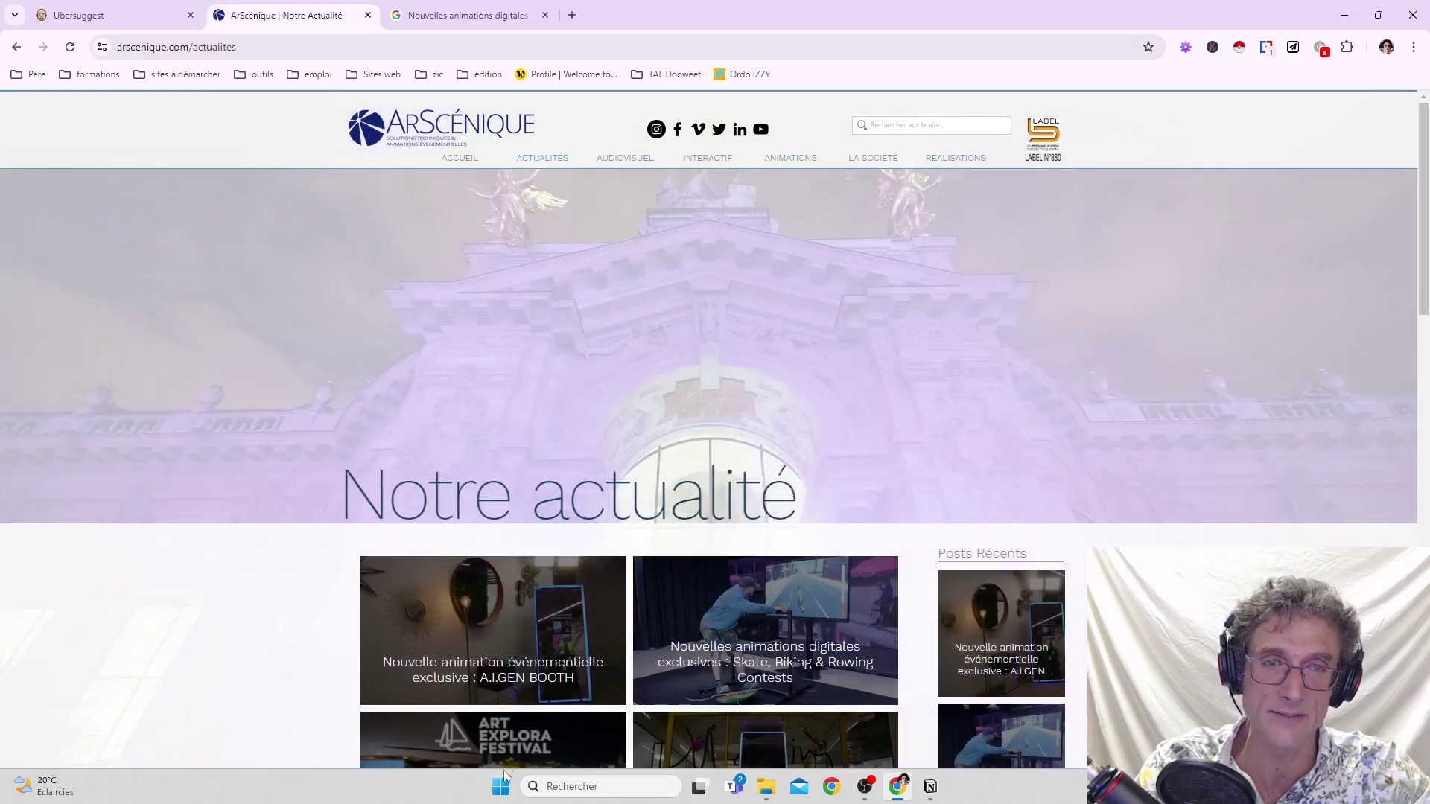
scroll(743, 471, down, 3)
scroll(743, 471, down, 4)
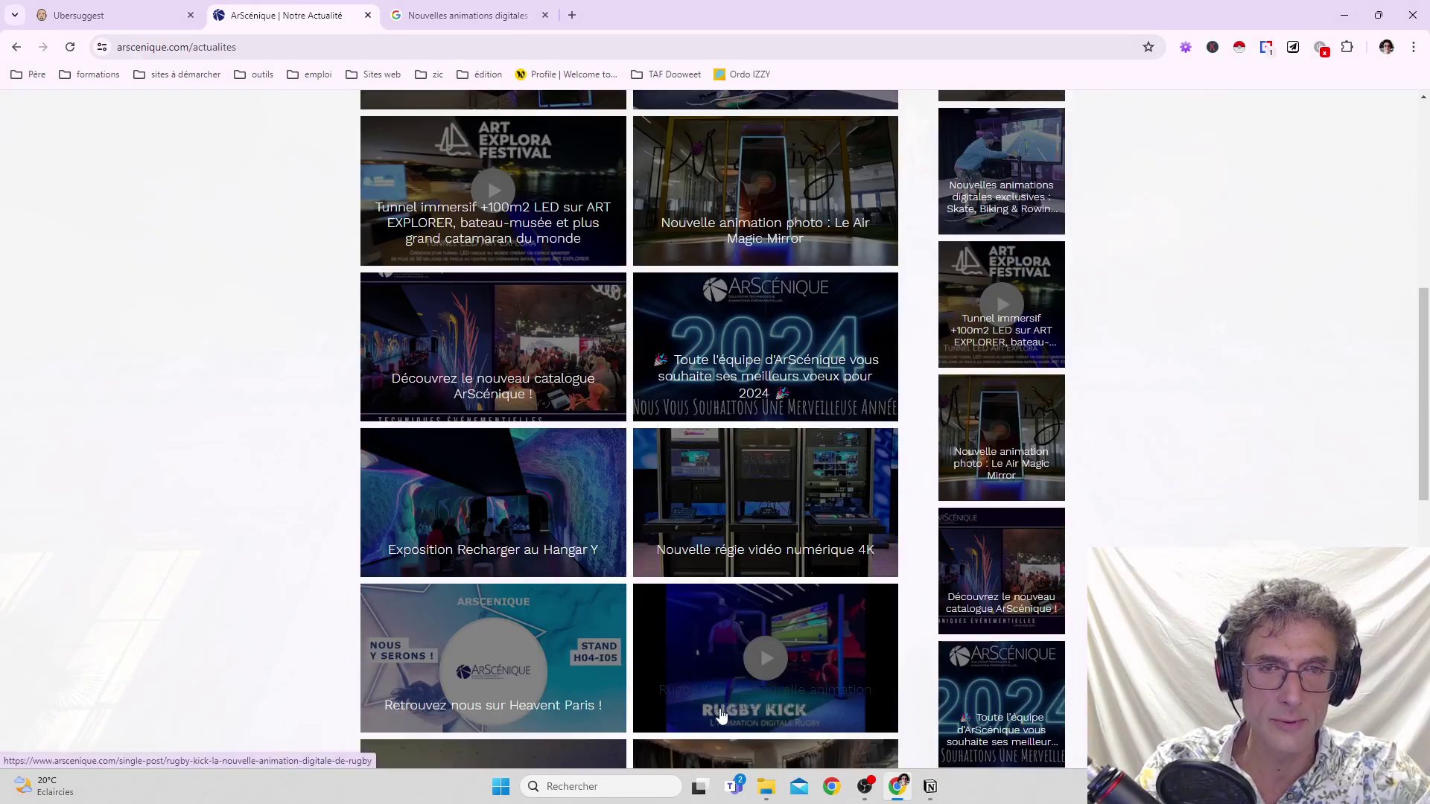
scroll(721, 715, down, 4)
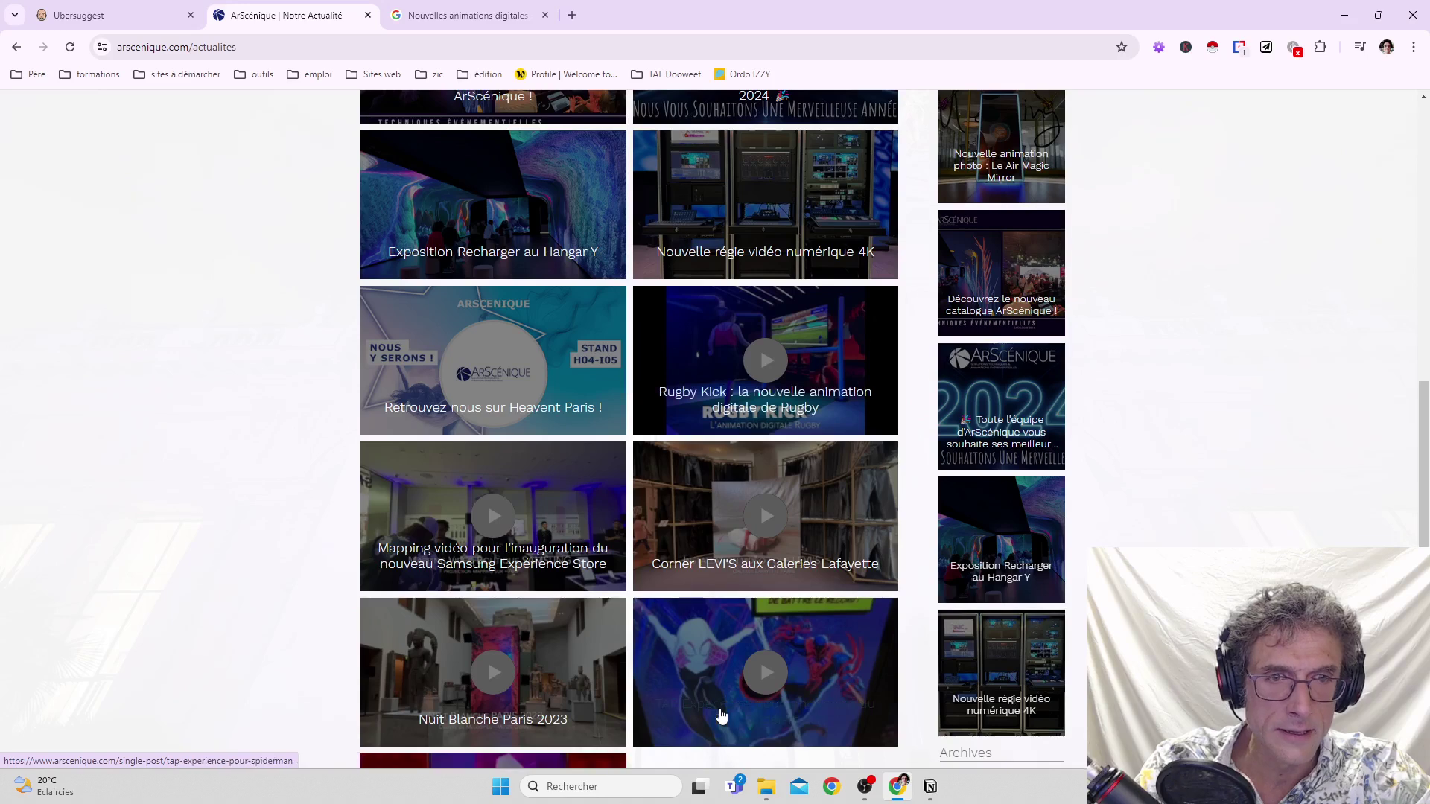
scroll(720, 712, up, 3)
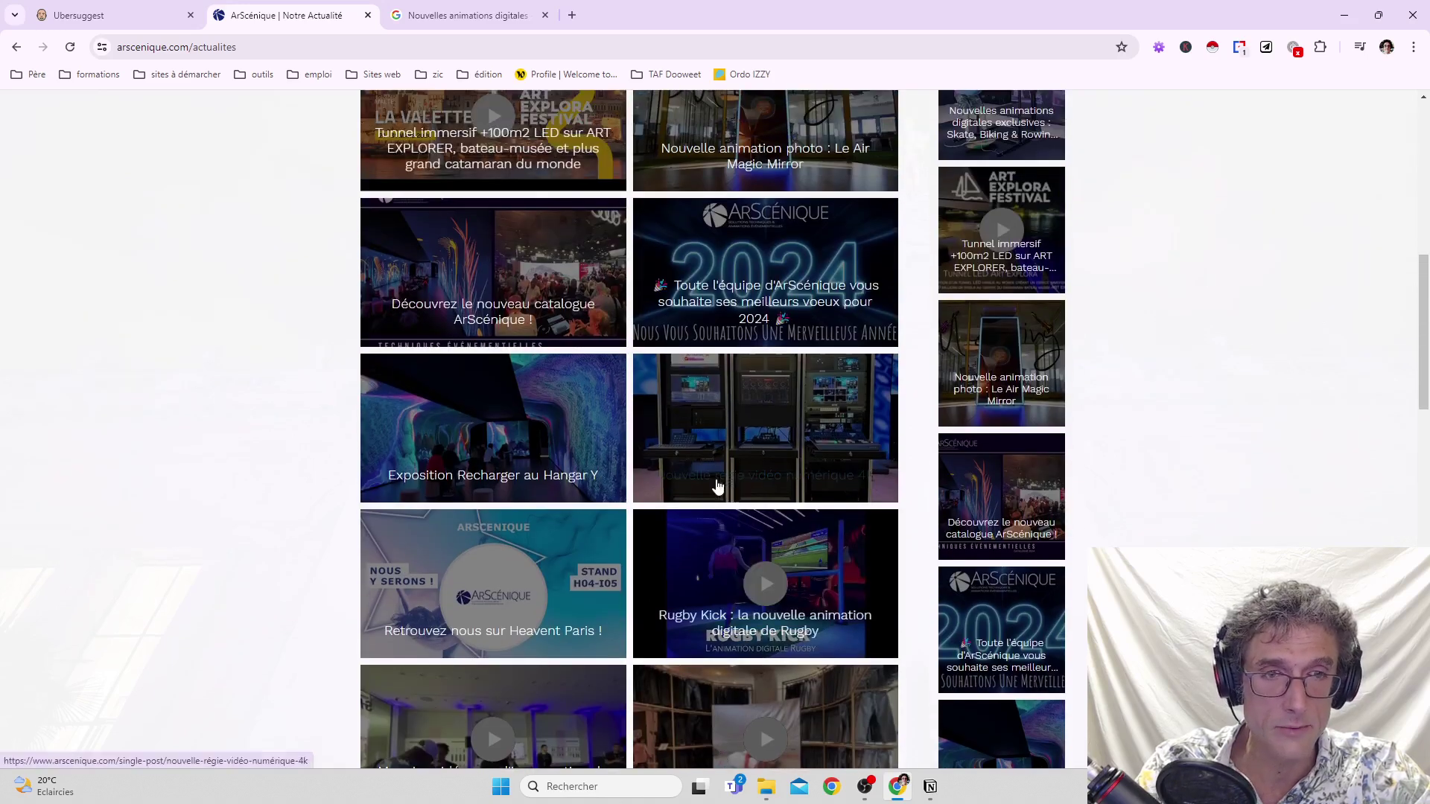
Open the "Nouvelle régie vidéo numérique 4K" article and examine its text, YouTube links, photos and PDF graphic.
click(717, 485)
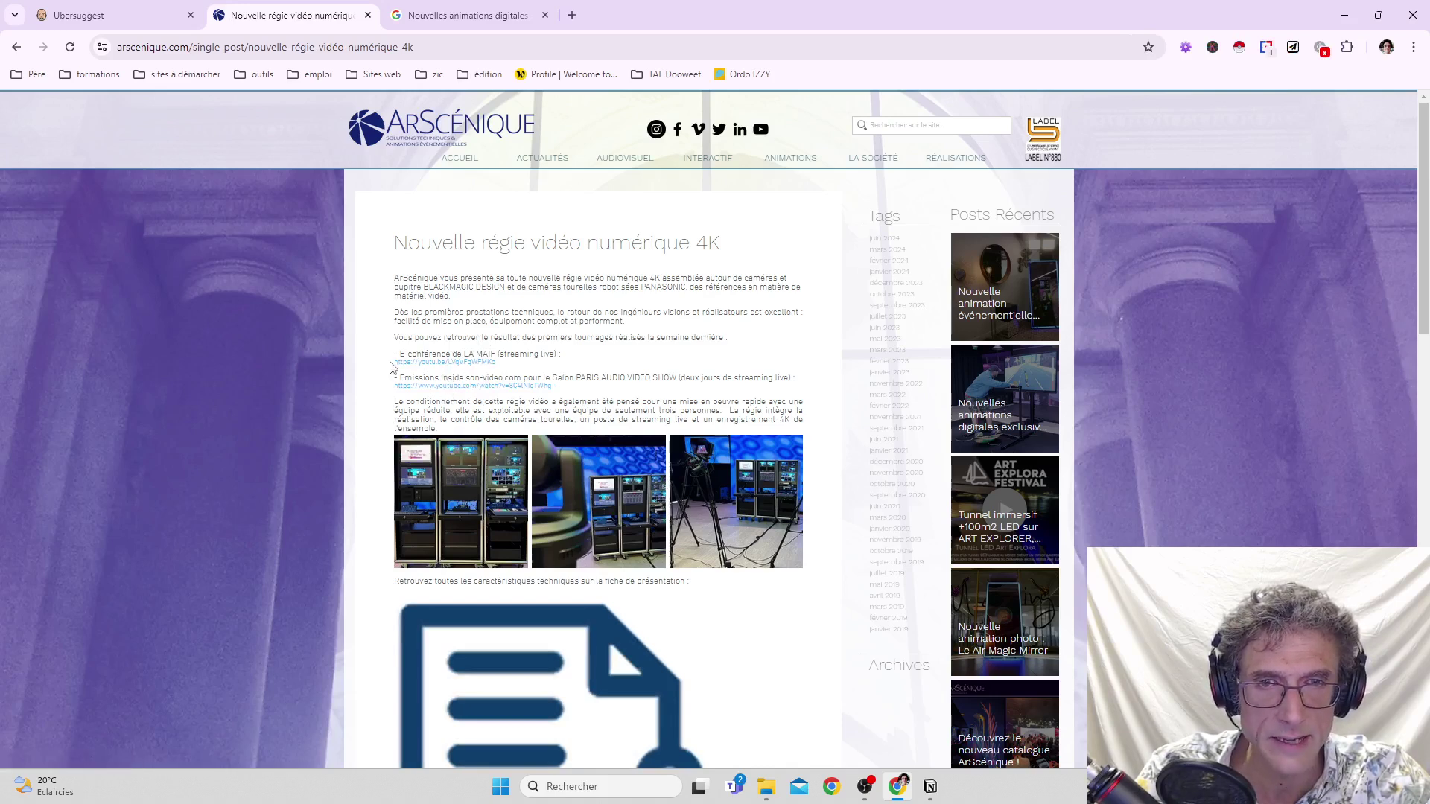
drag(393, 366, 536, 373)
click(550, 339)
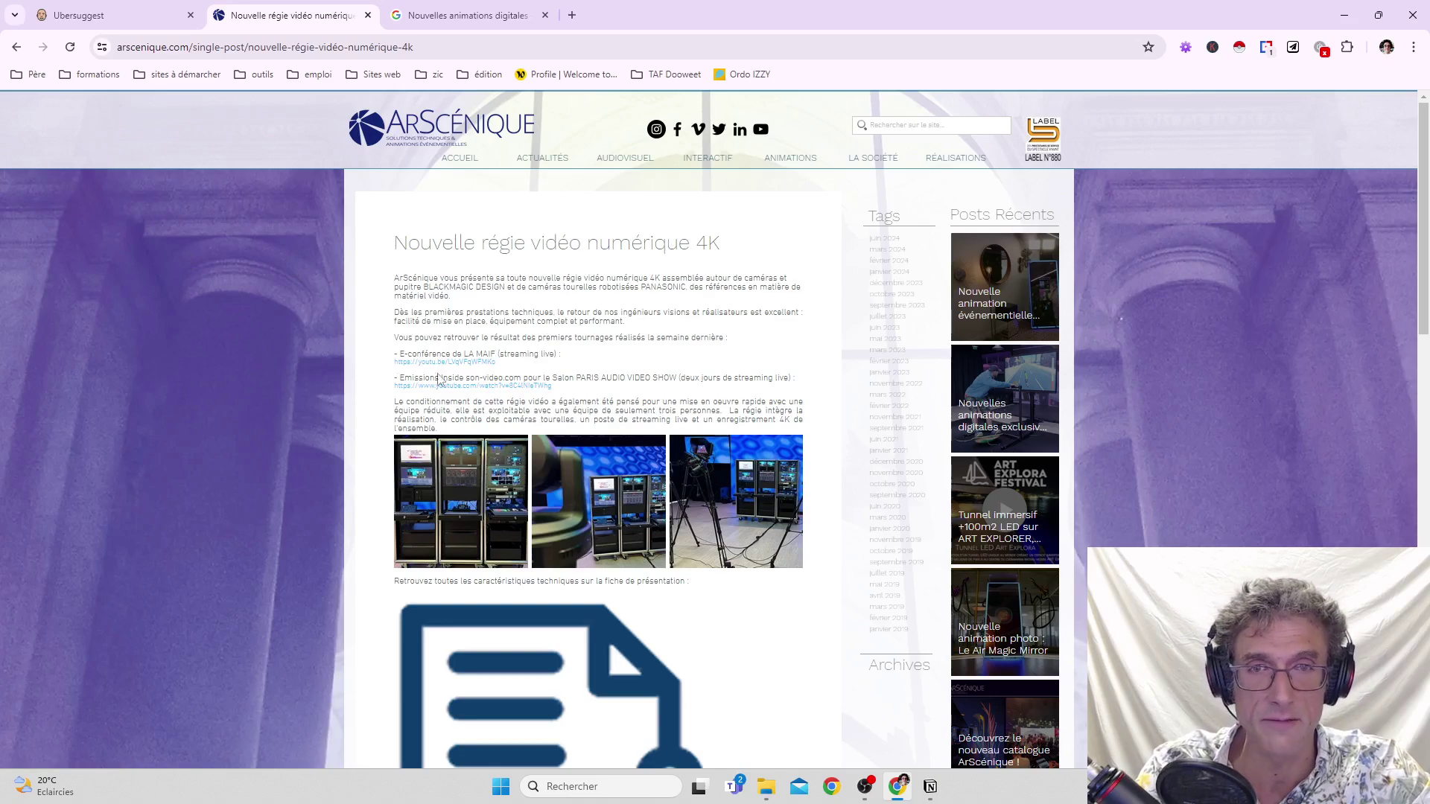
scroll(716, 458, down, 8)
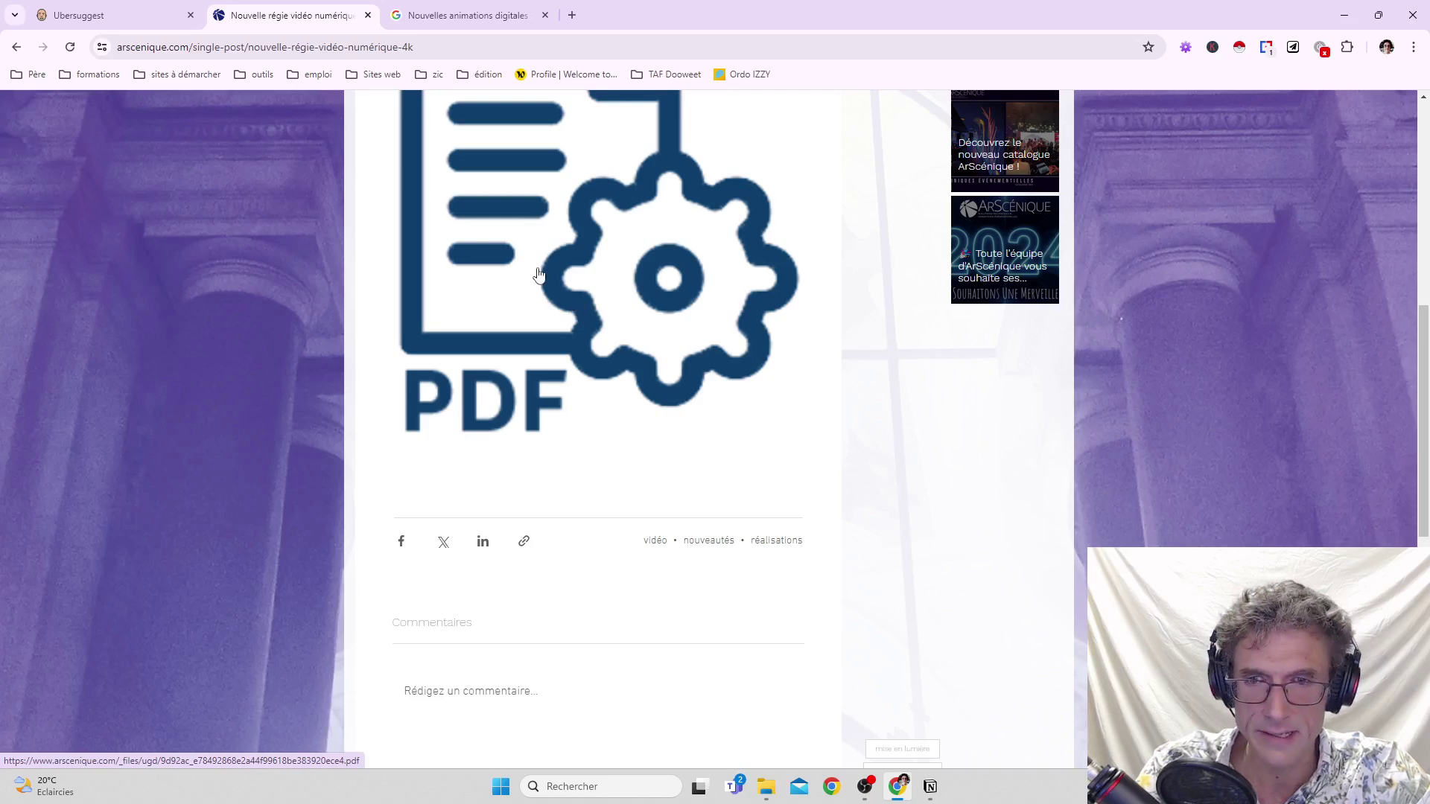
scroll(524, 272, up, 5)
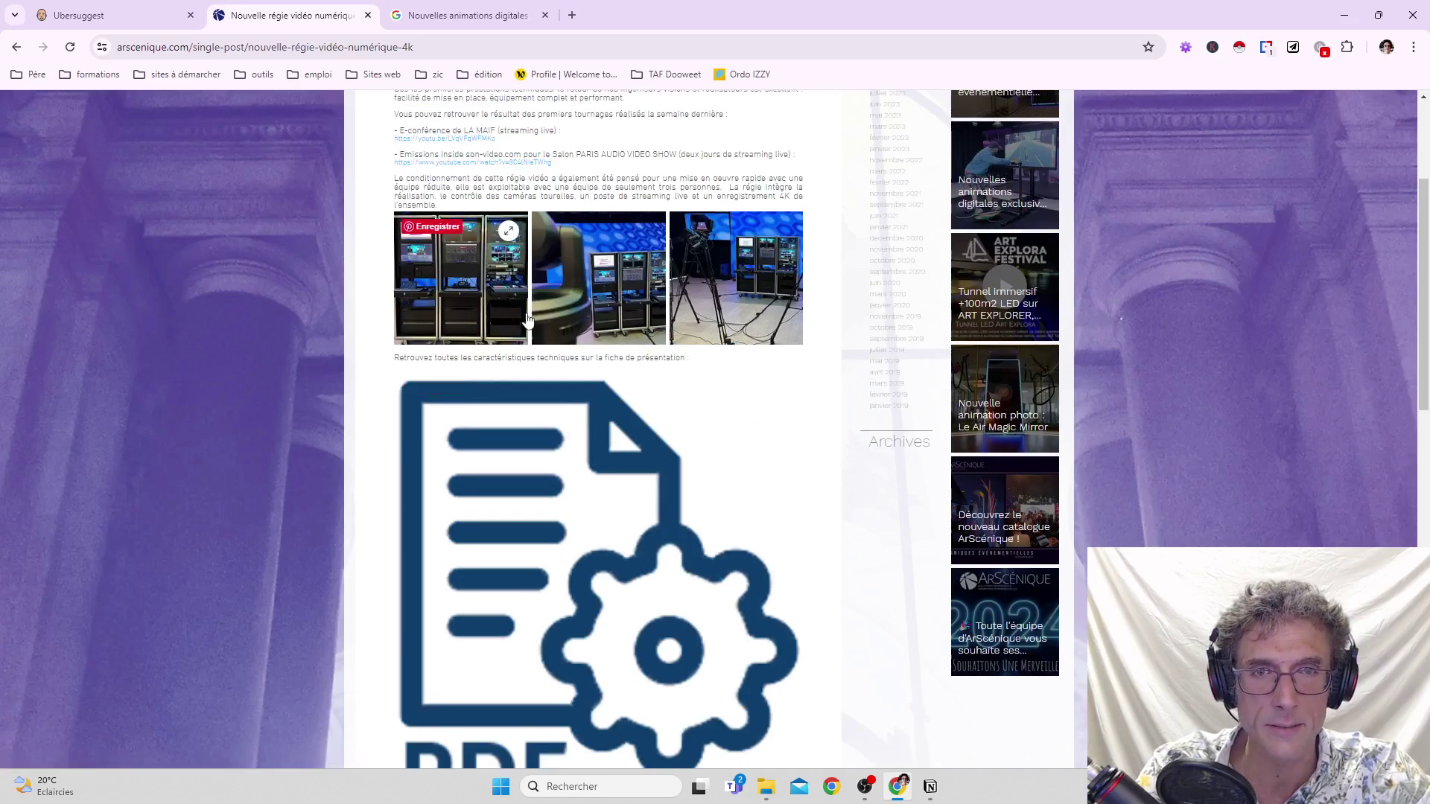
scroll(528, 320, up, 3)
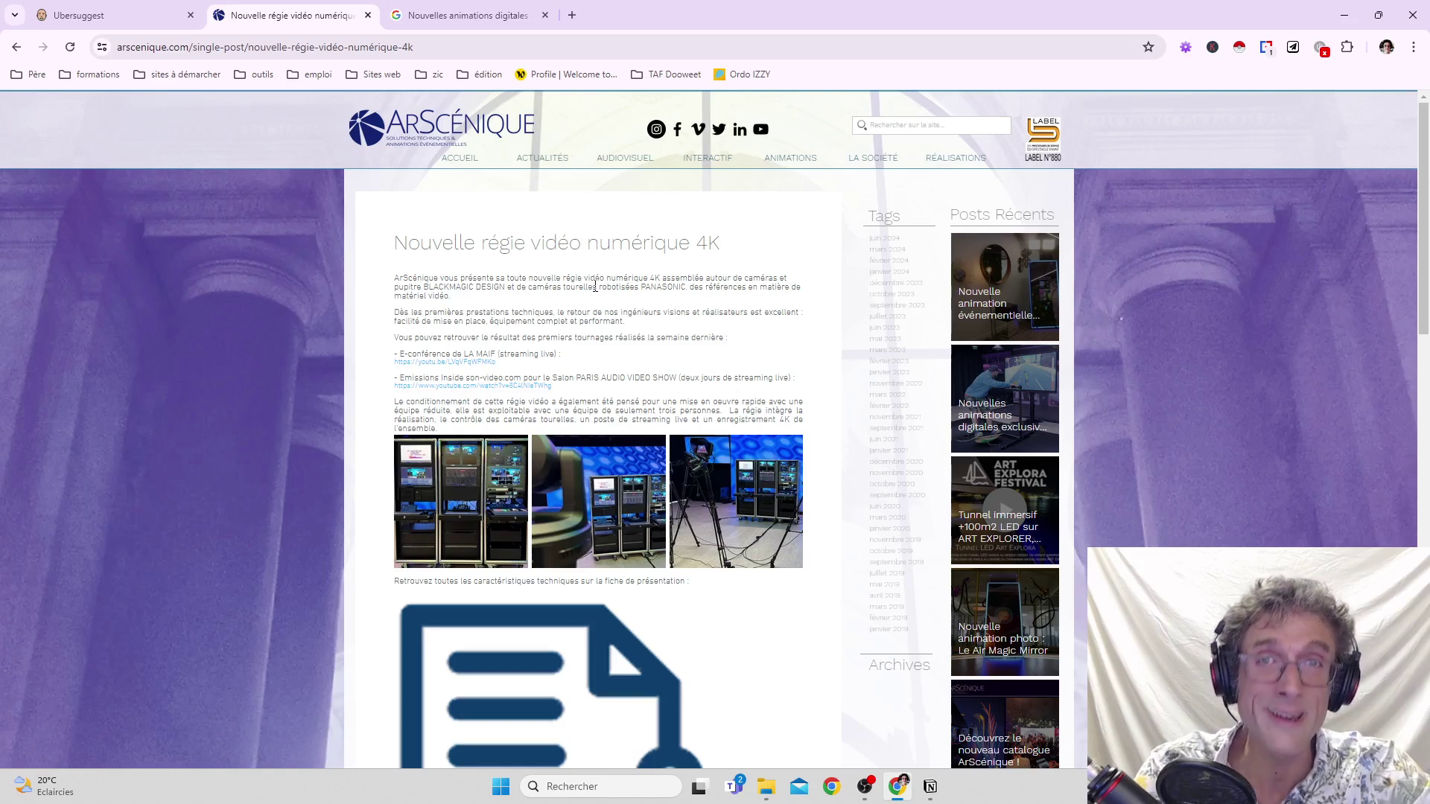
Reopen the A.I.GEN BOOTH article from the Google results and look over its content and the site's Audiovisuel submenu.
click(482, 17)
scroll(447, 544, down, 7)
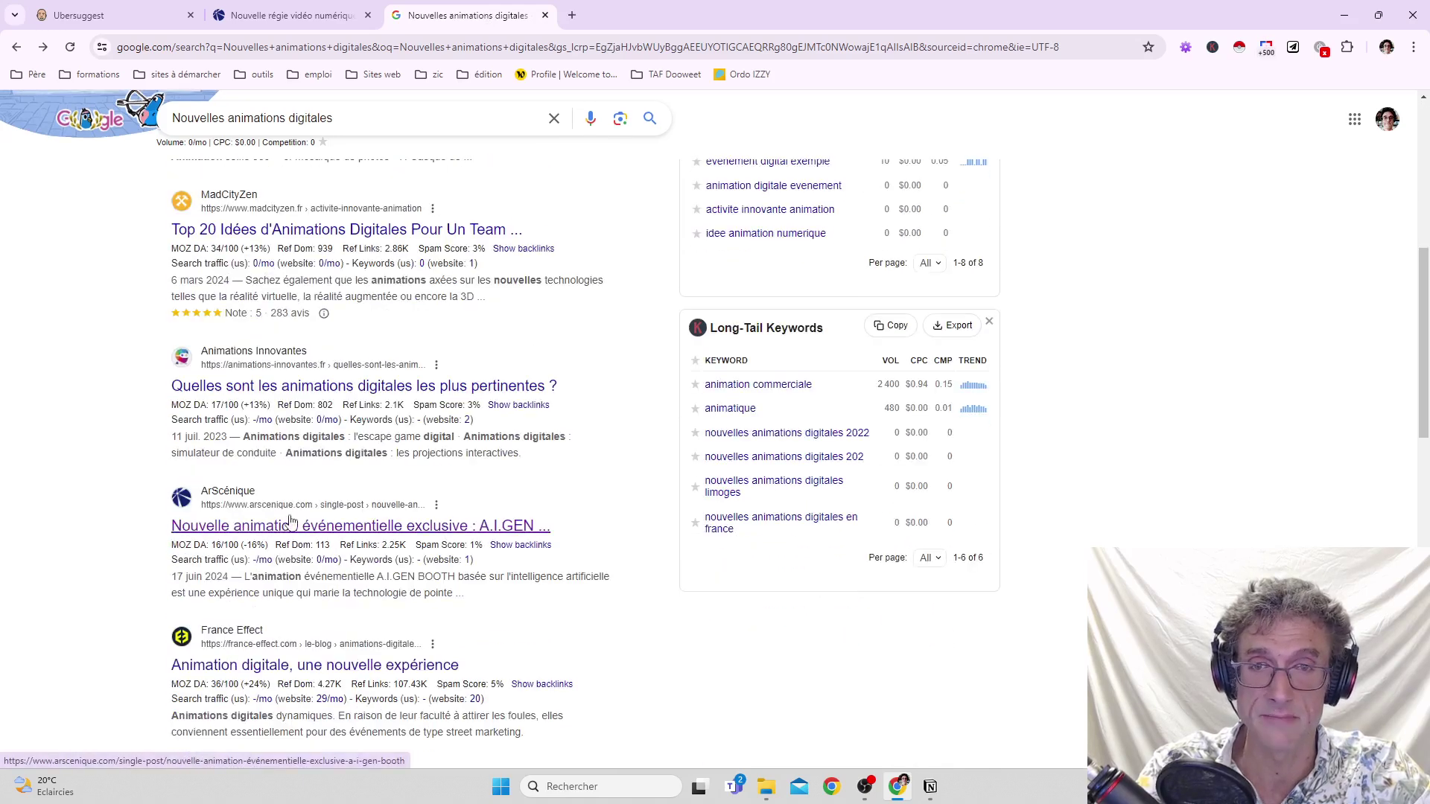
click(301, 530)
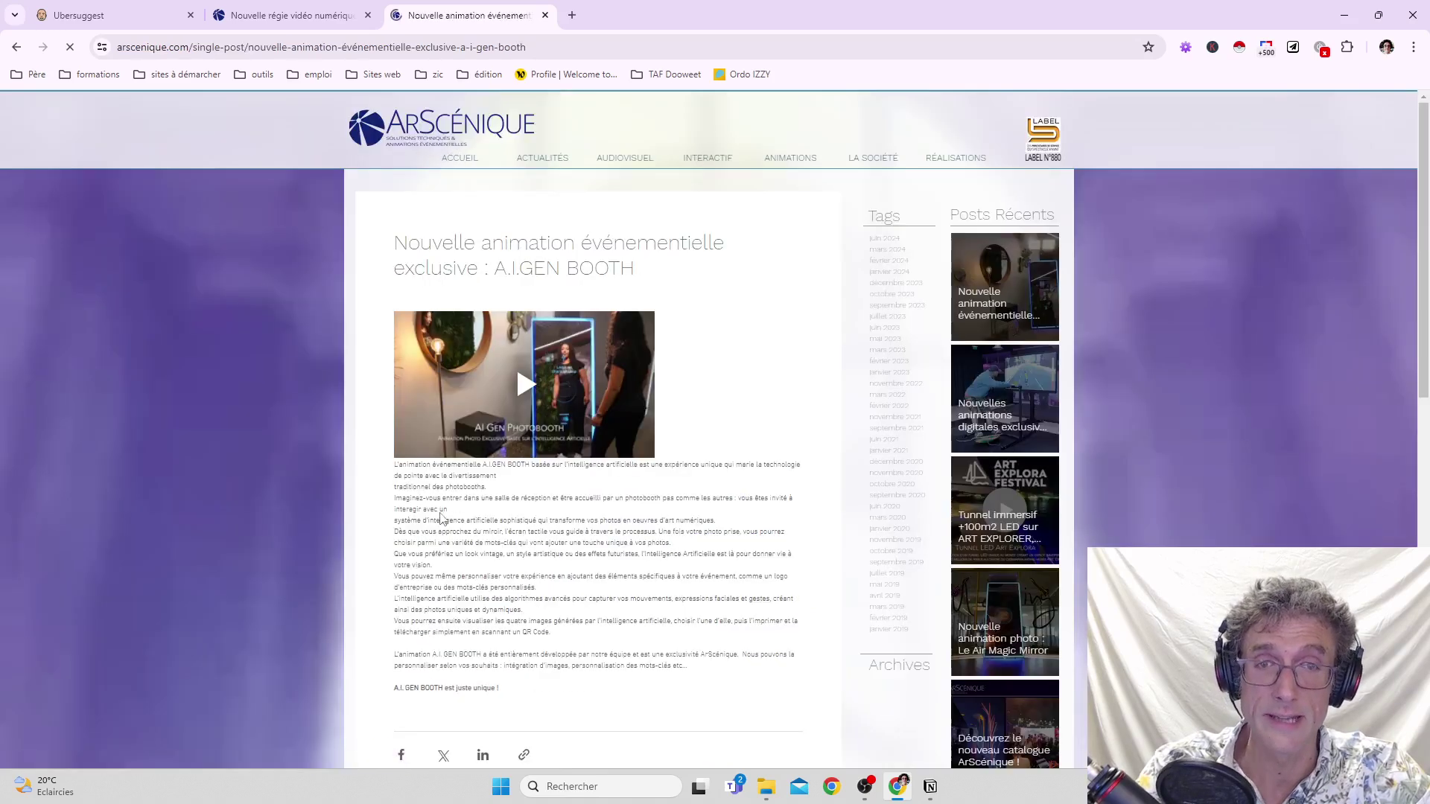
scroll(504, 650, down, 1)
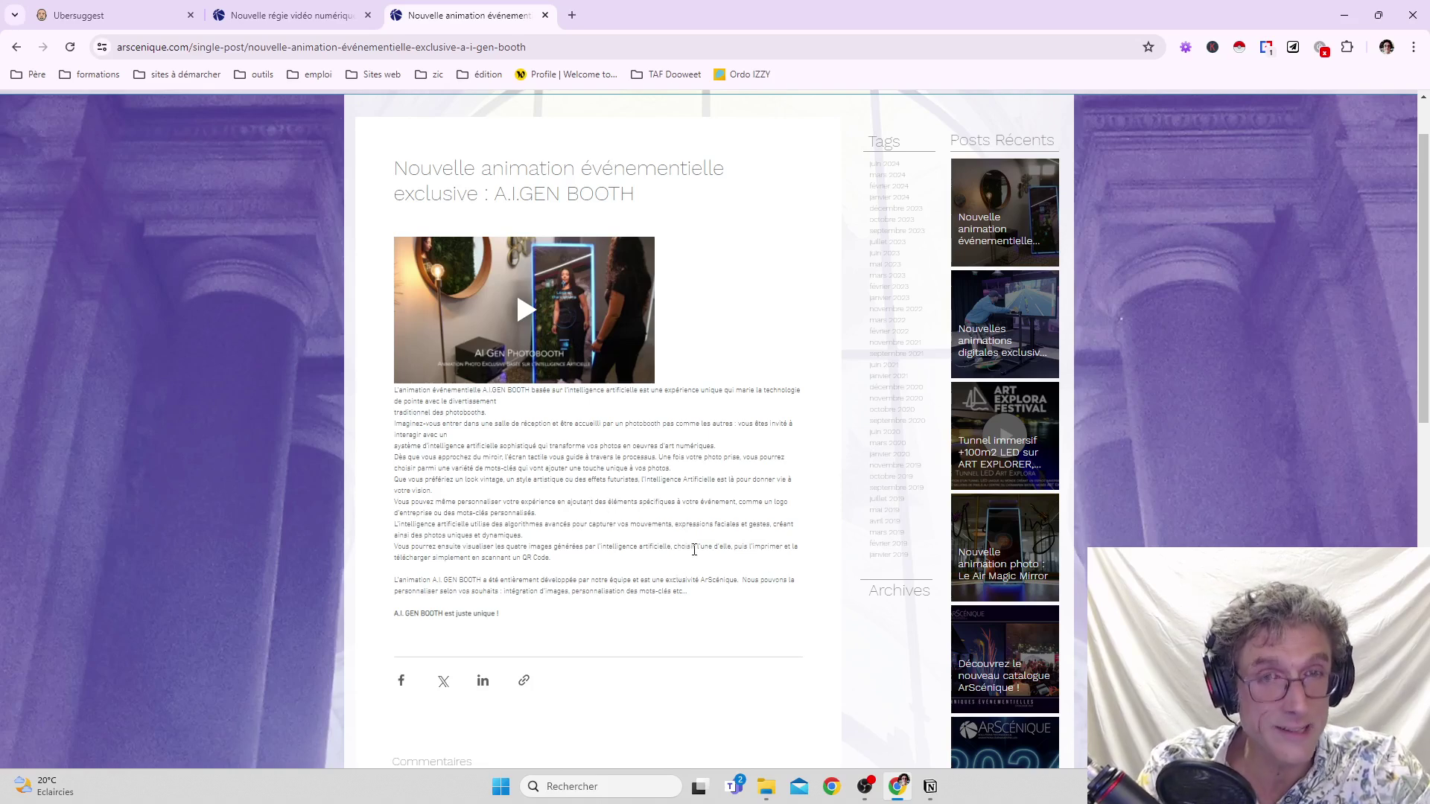
scroll(737, 544, up, 1)
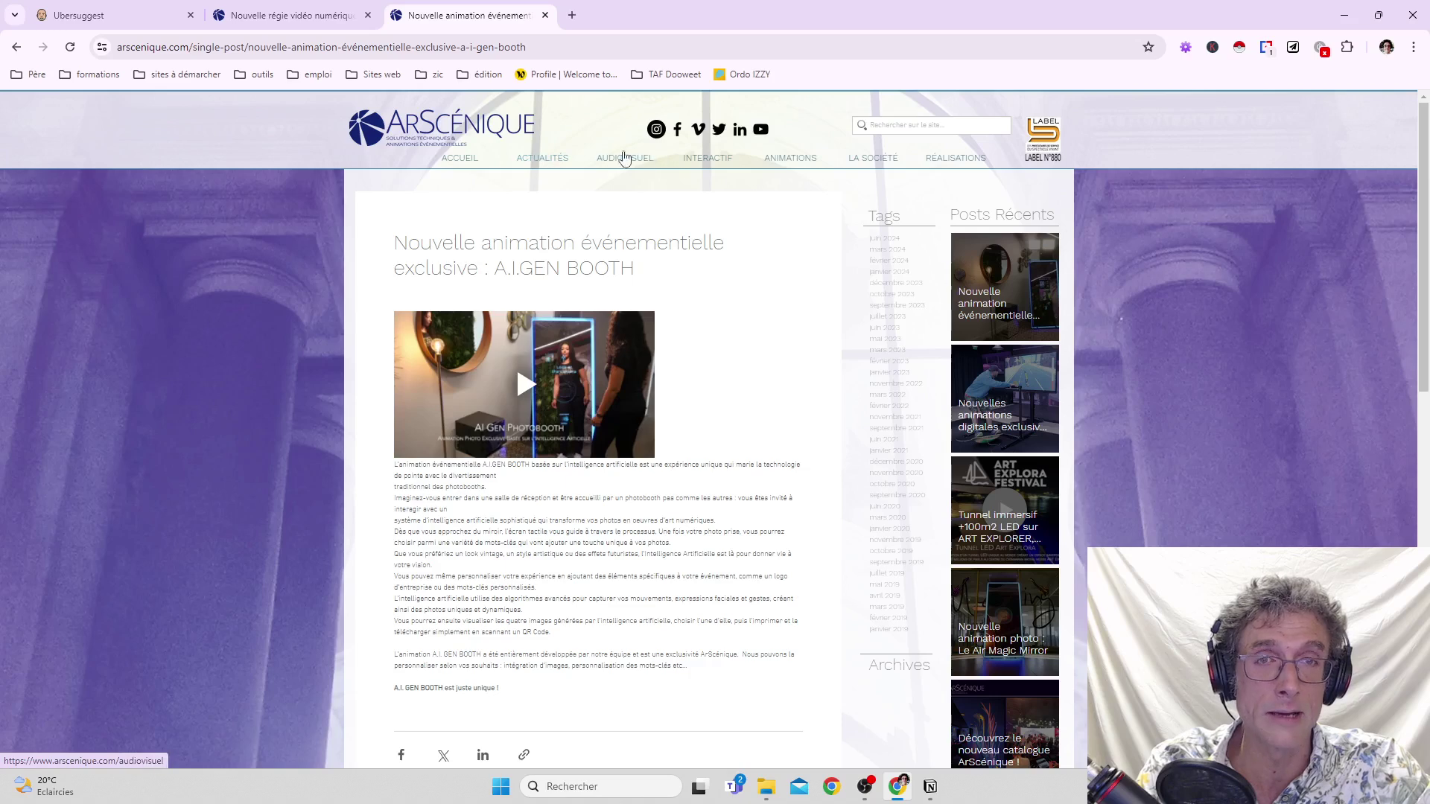
mouse_move(617, 165)
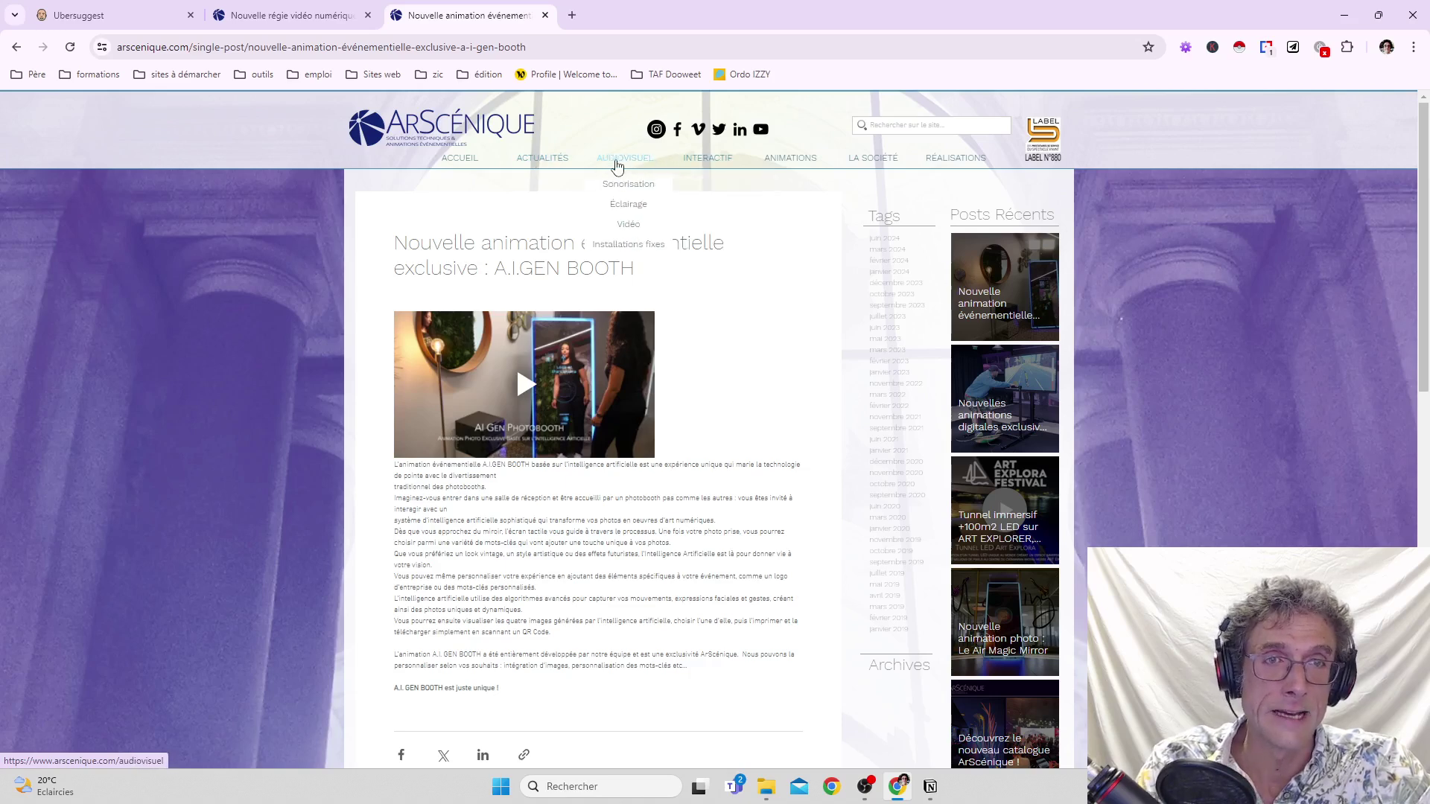
Switch to the Ubersuggest traffic overview for arscenique.com and examine its organic traffic history, SEO keyword rankings and top SEO pages.
mouse_move(815, 158)
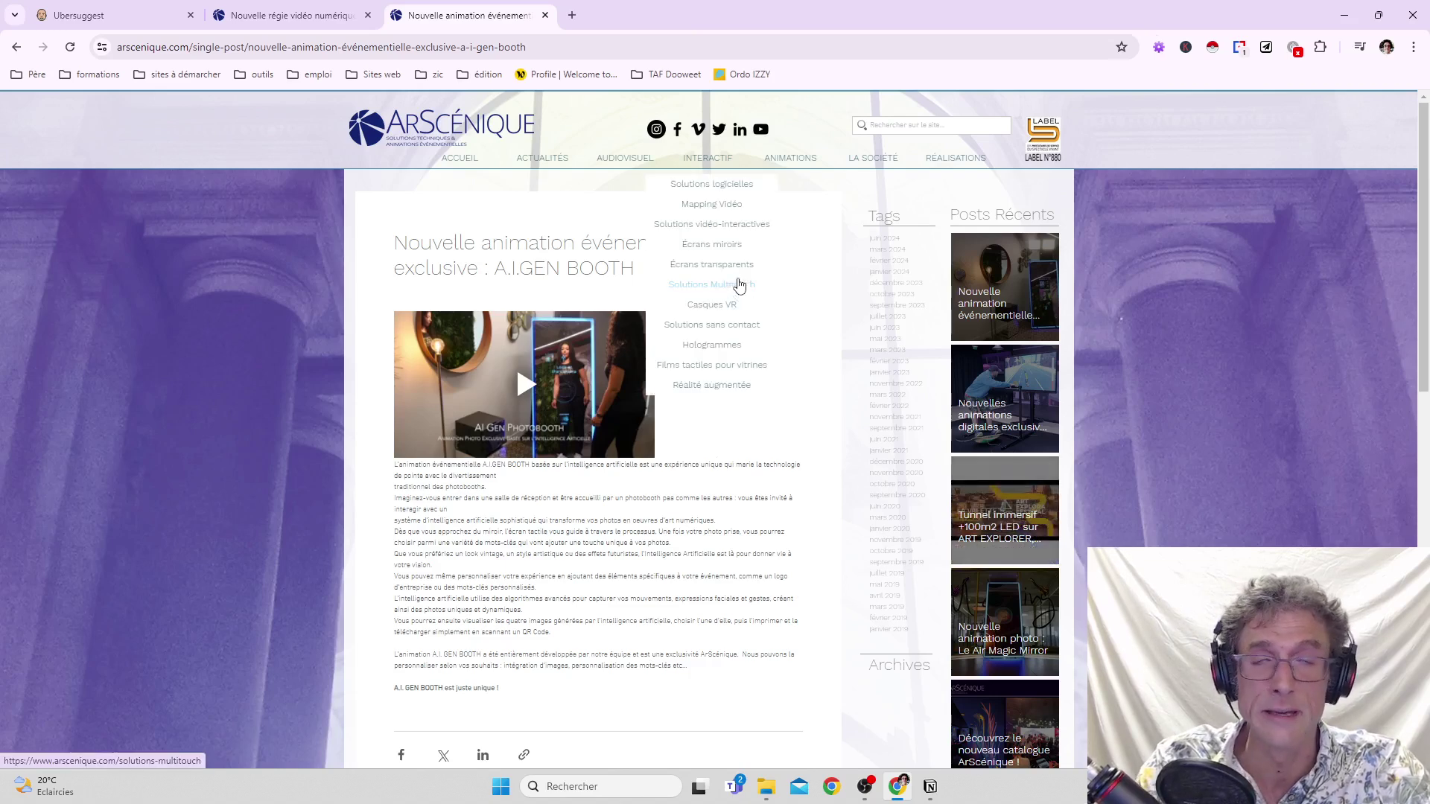
click(104, 15)
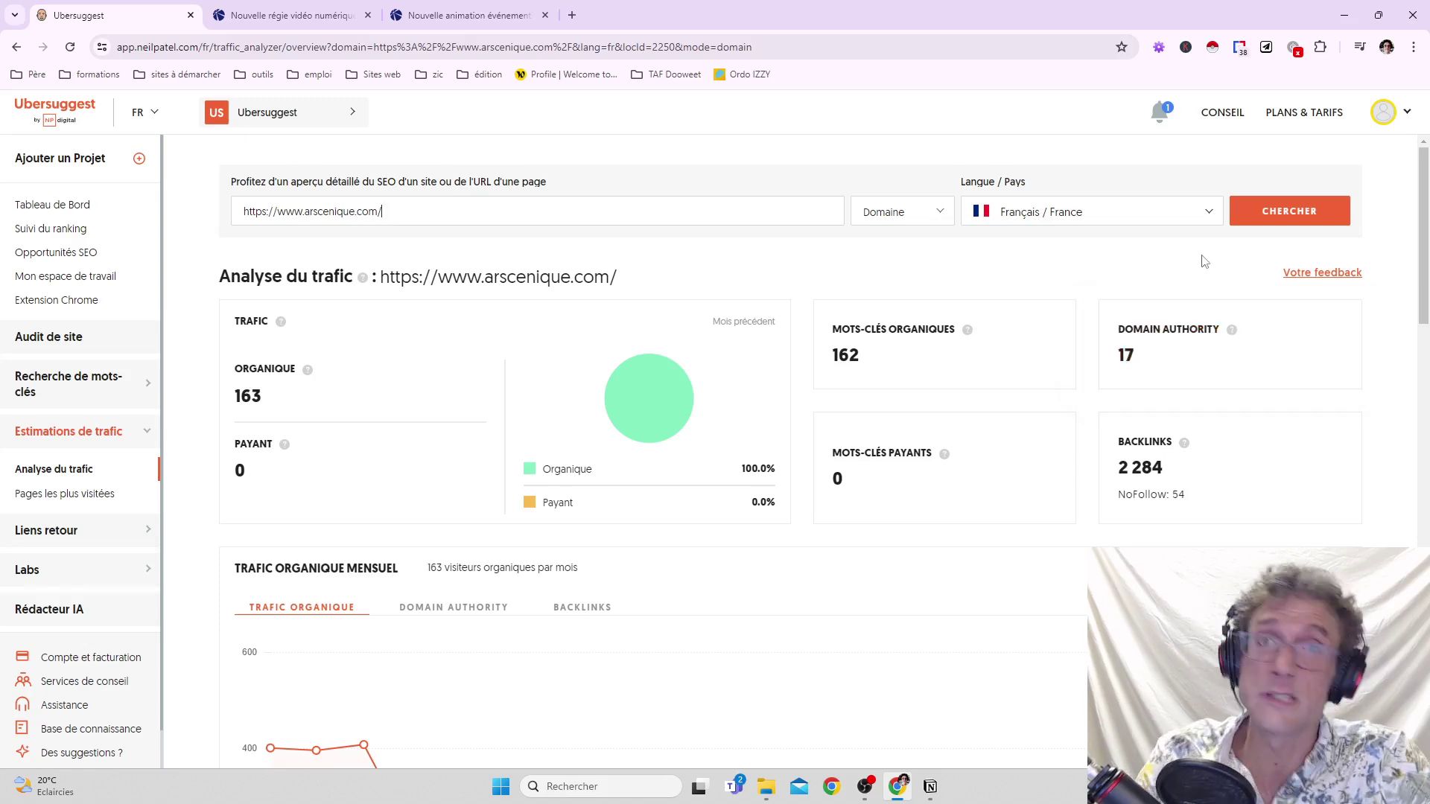
scroll(910, 463, down, 6)
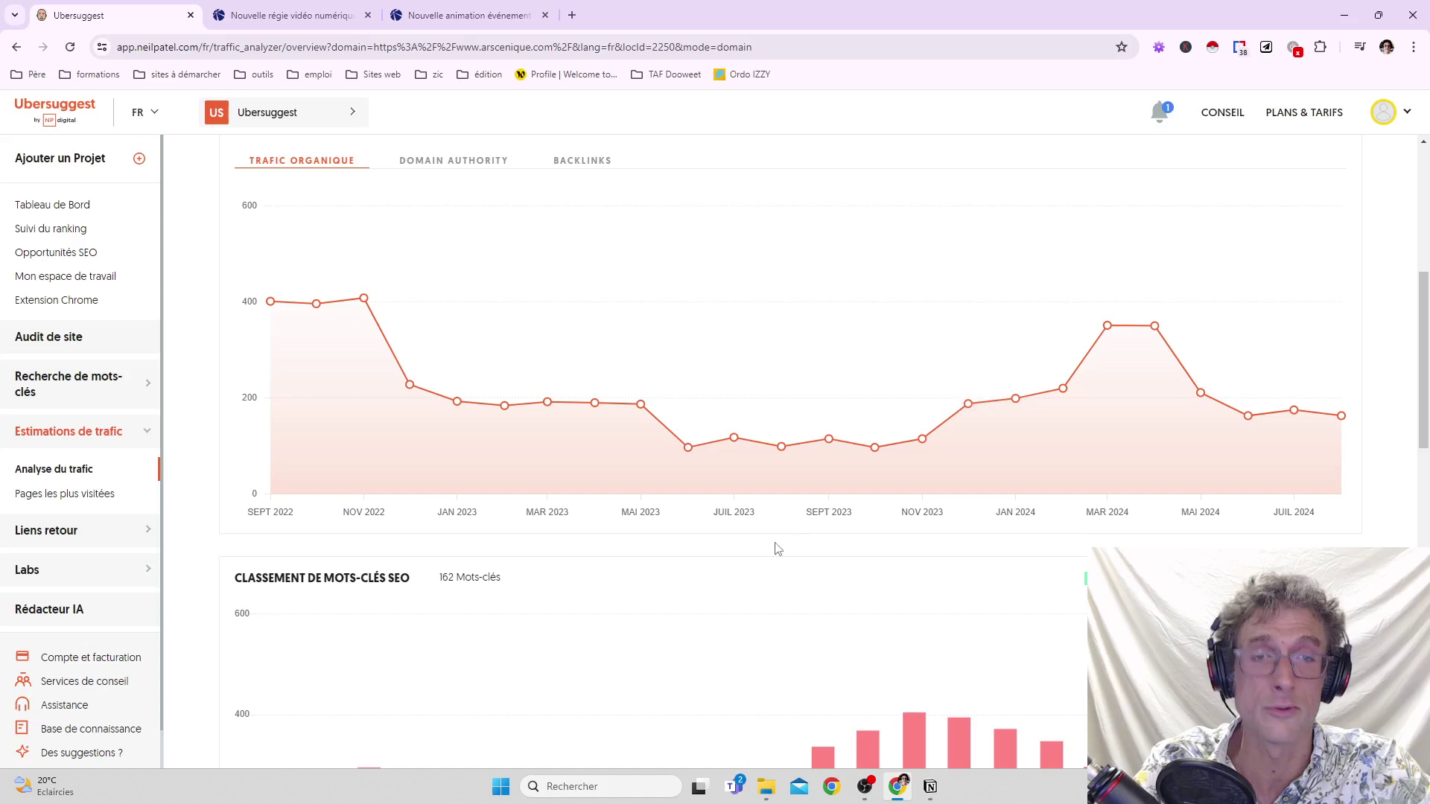
scroll(739, 571, down, 1)
scroll(739, 571, down, 5)
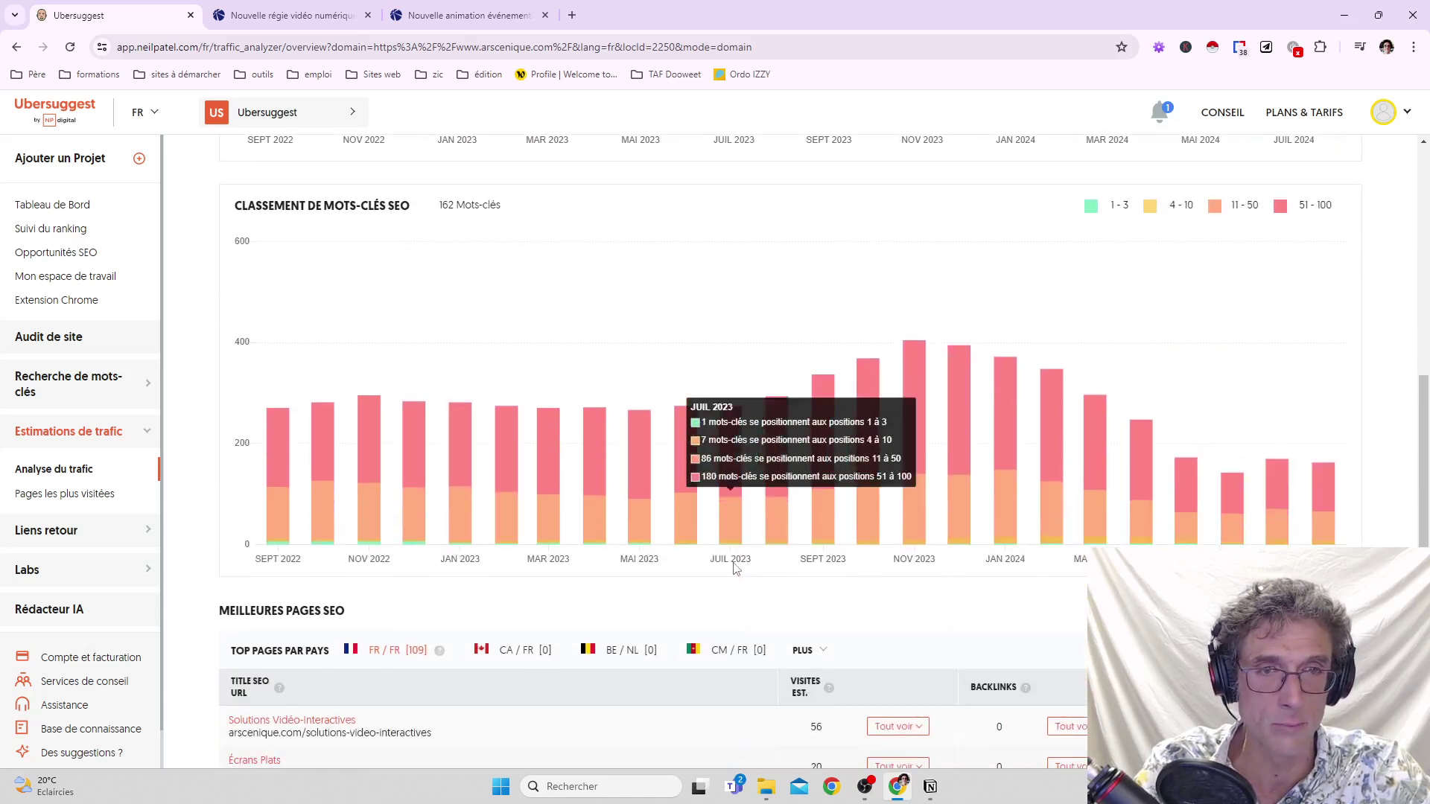
scroll(737, 562, down, 1)
scroll(737, 562, down, 5)
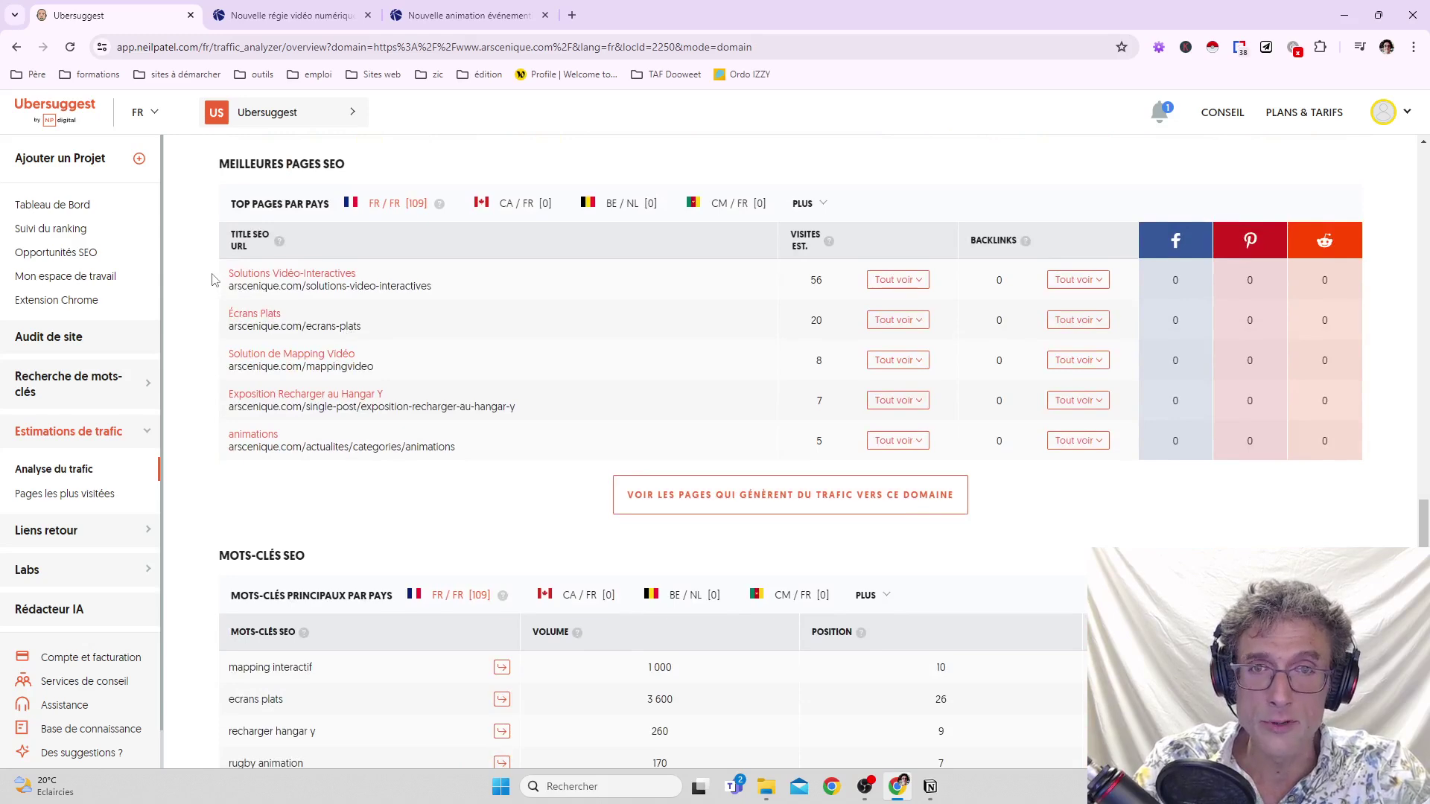
drag(222, 279, 418, 289)
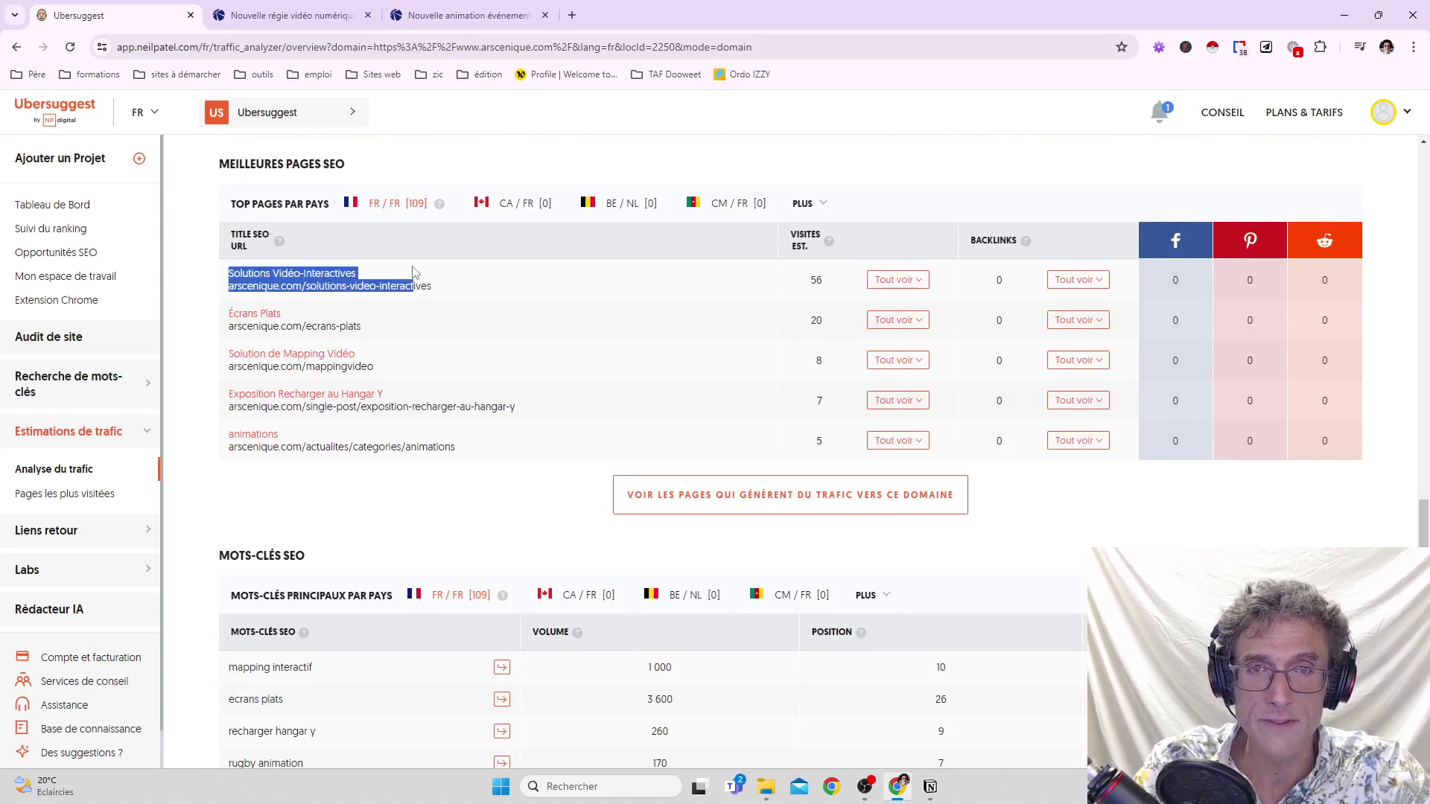
click(552, 282)
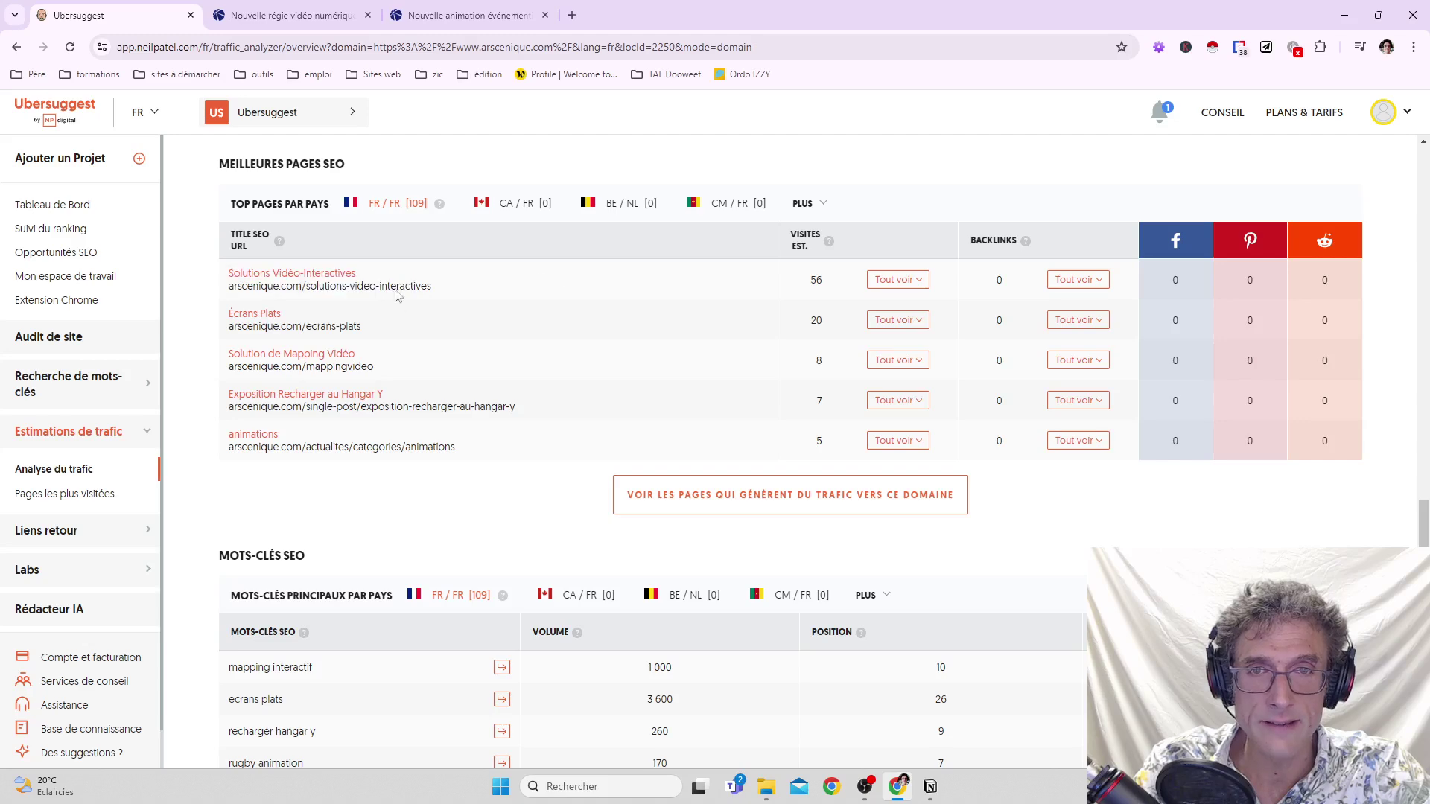
Open the Solutions Vidéo-Interactives page from the top SEO pages and examine the text and layout of its GroundFX section.
click(287, 278)
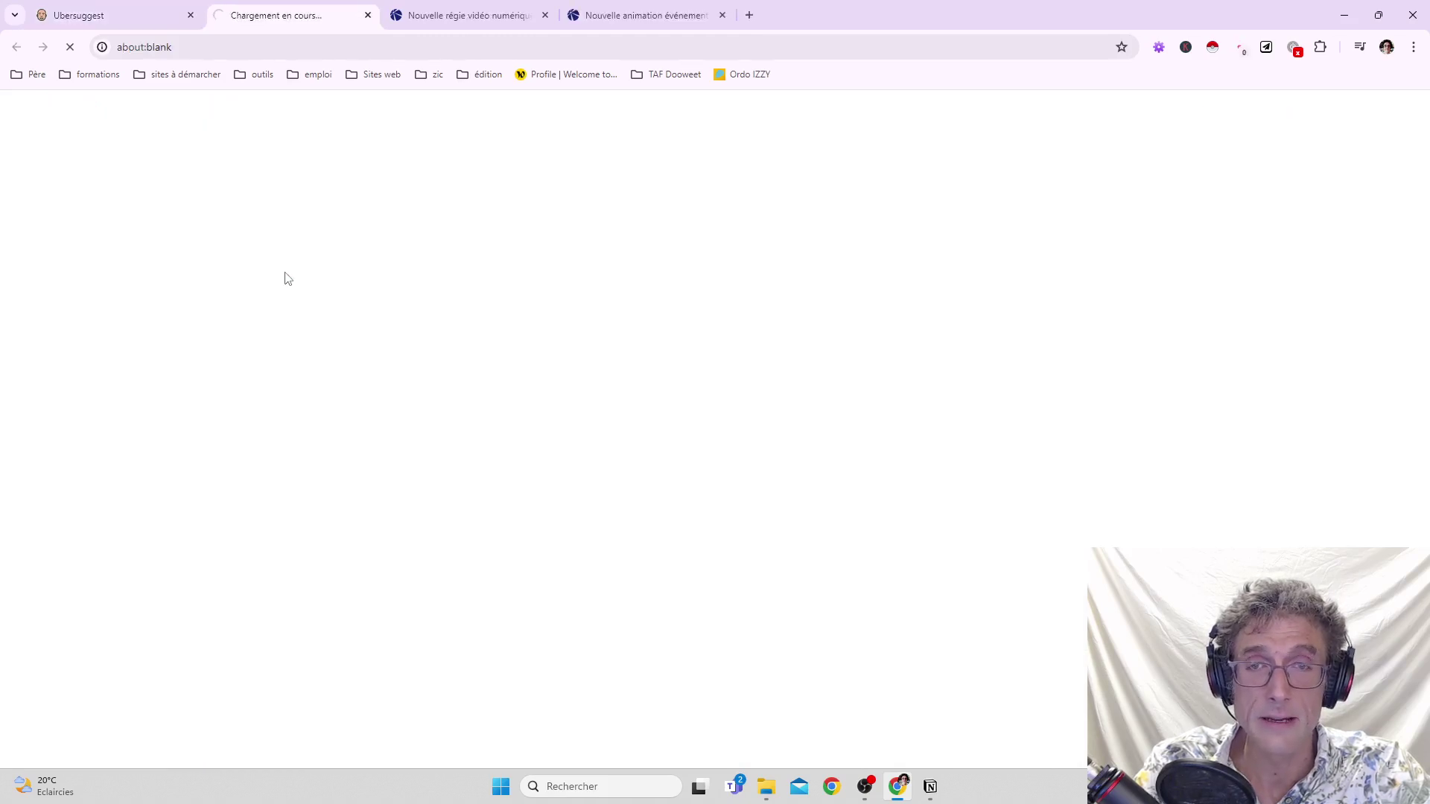
scroll(663, 445, down, 5)
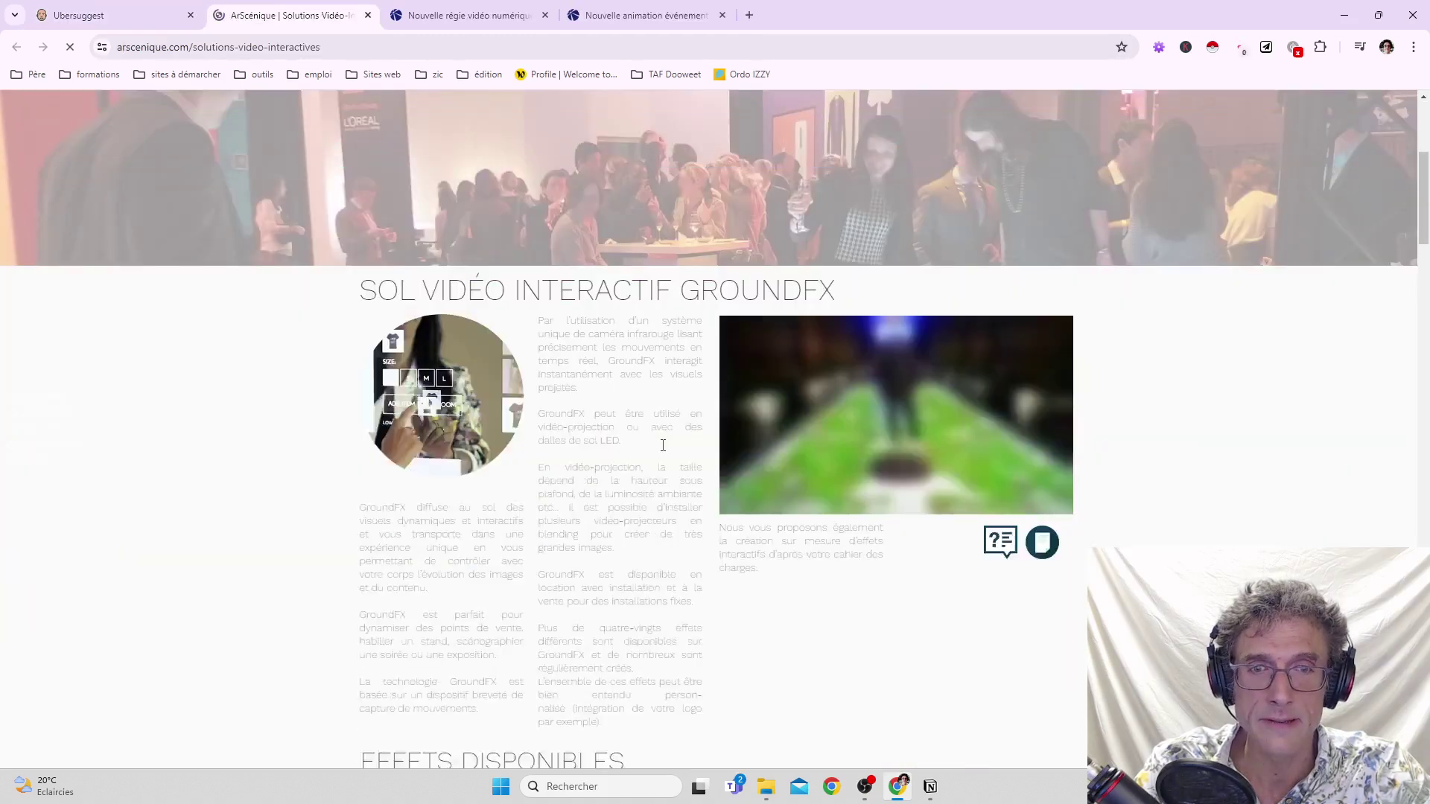
scroll(663, 444, down, 7)
scroll(661, 447, up, 6)
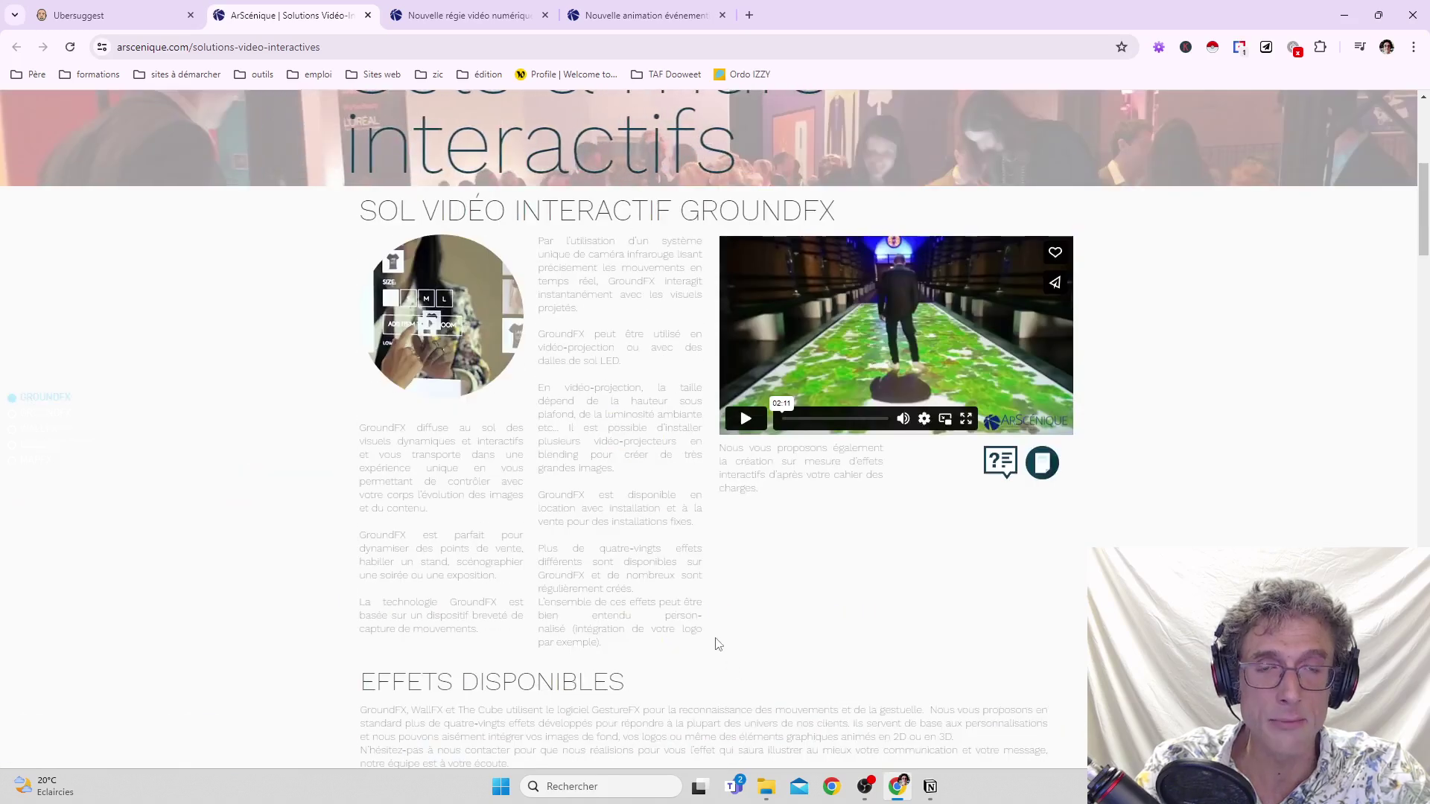
scroll(715, 641, down, 2)
scroll(715, 642, up, 1)
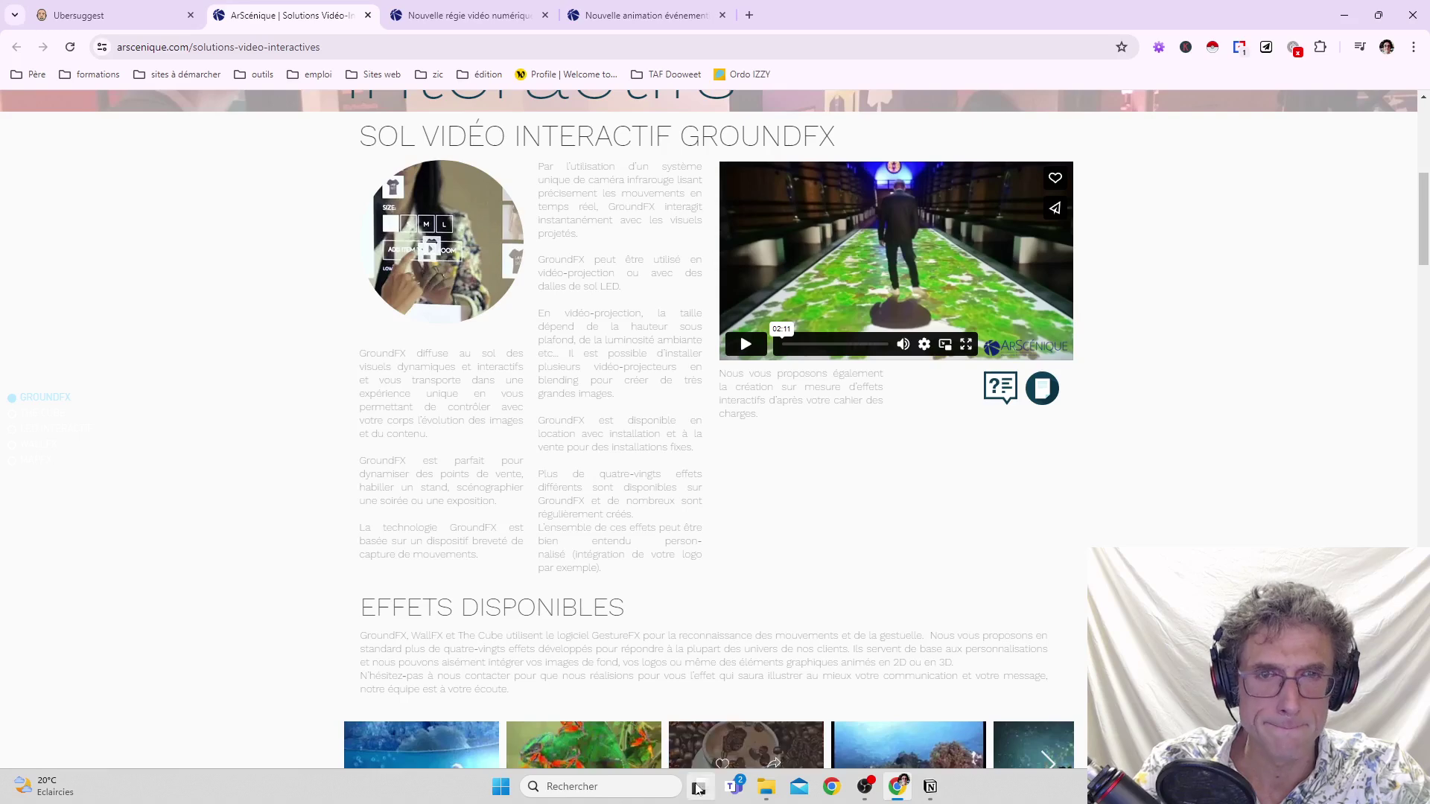
scroll(663, 728, down, 3)
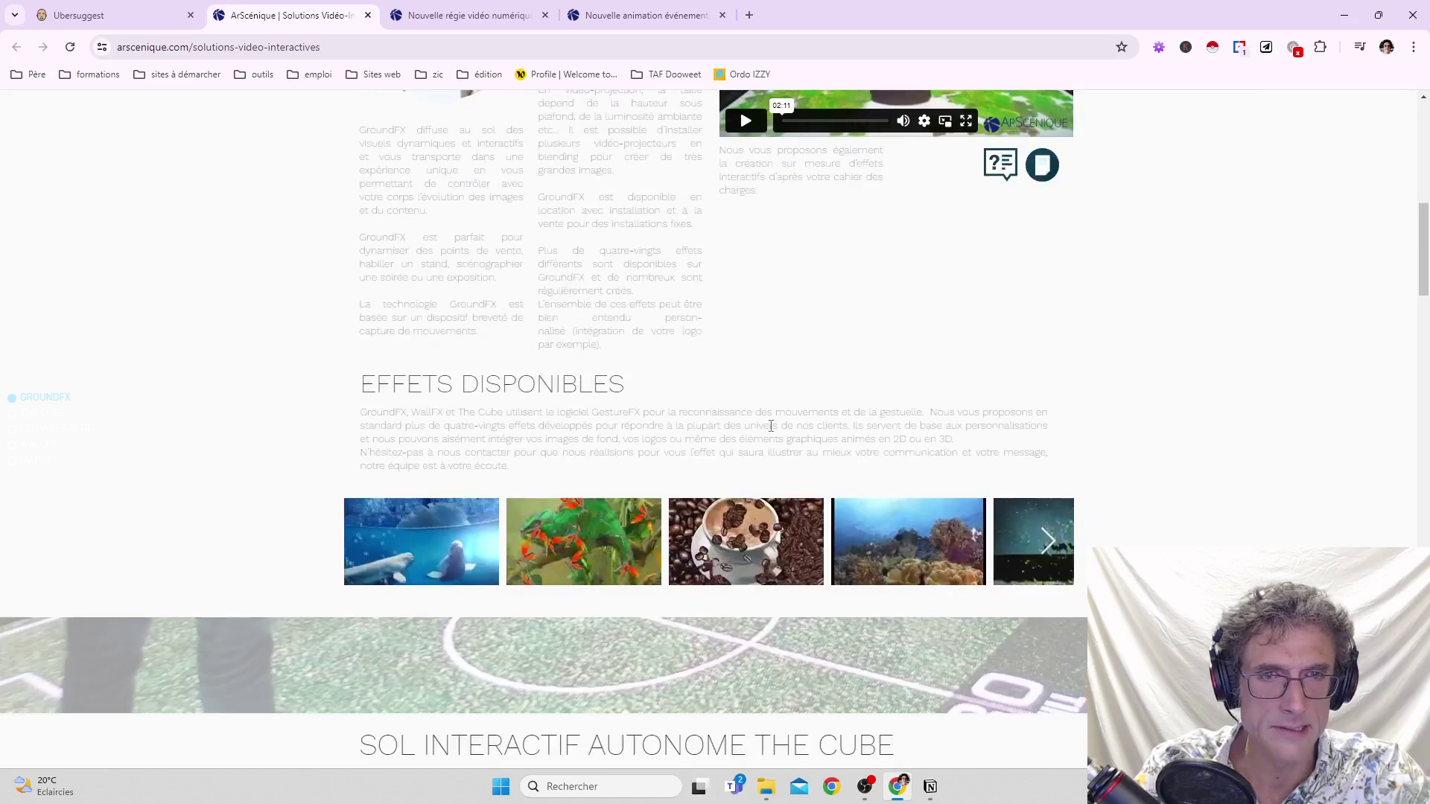
scroll(860, 302, up, 3)
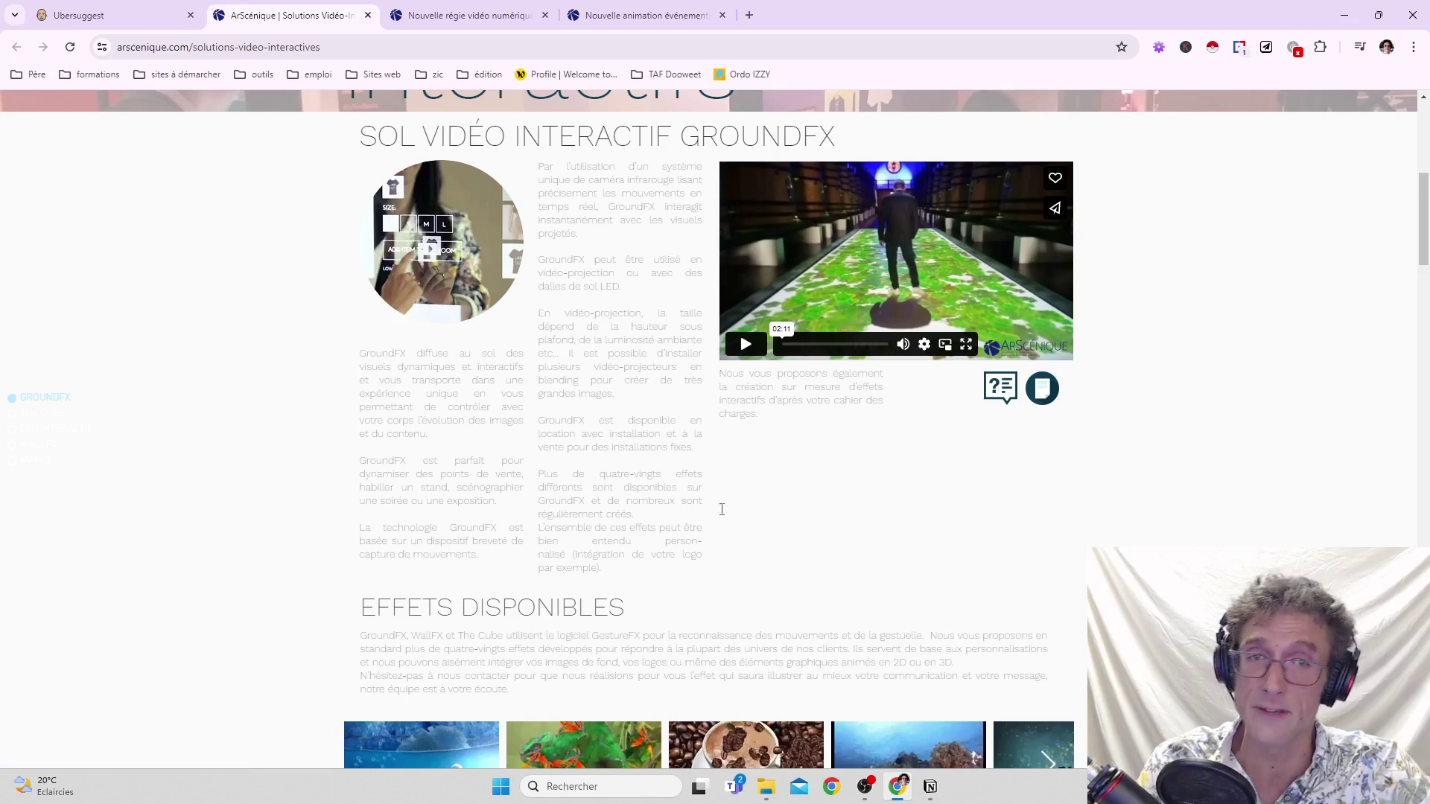
scroll(665, 551, down, 1)
scroll(665, 550, down, 2)
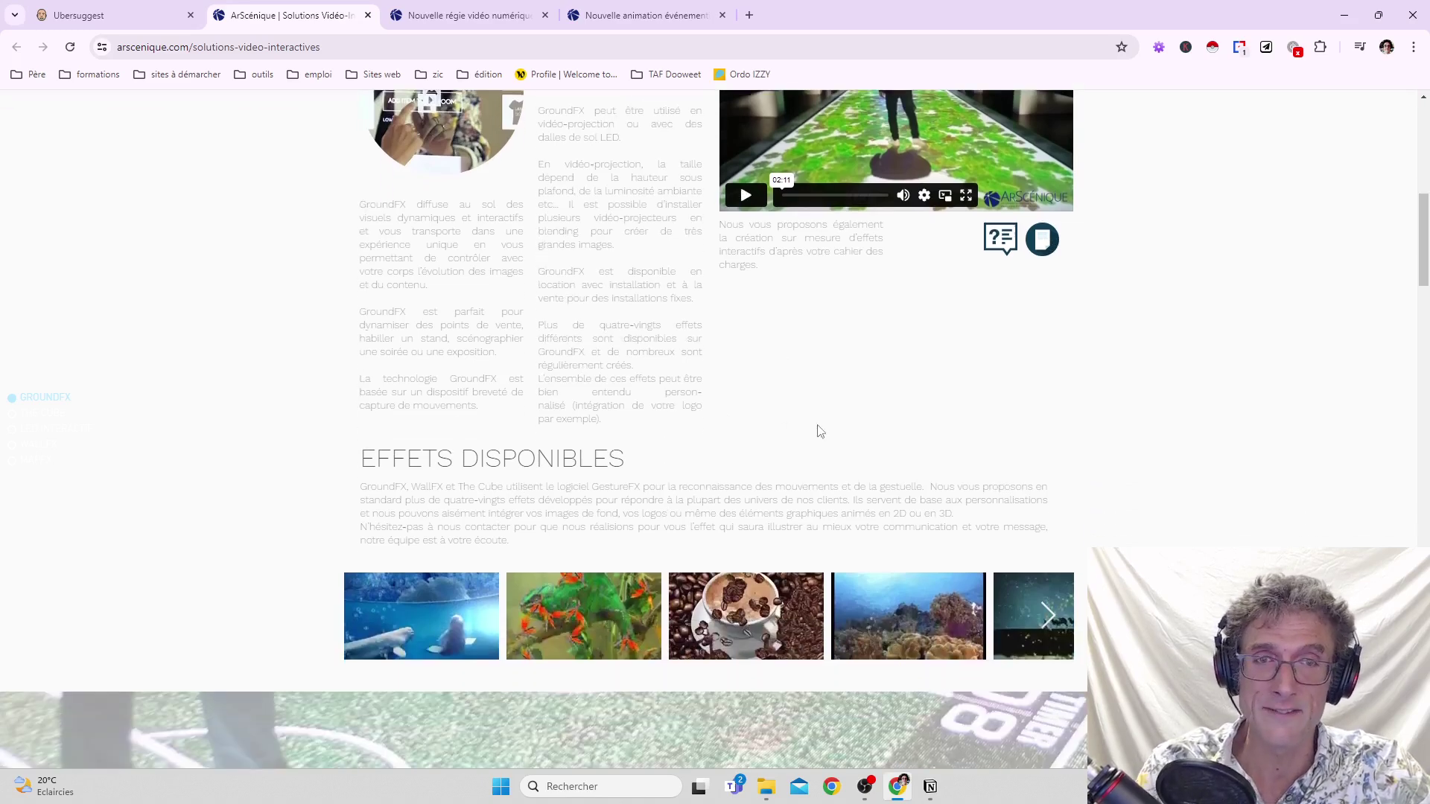
drag(545, 304, 675, 406)
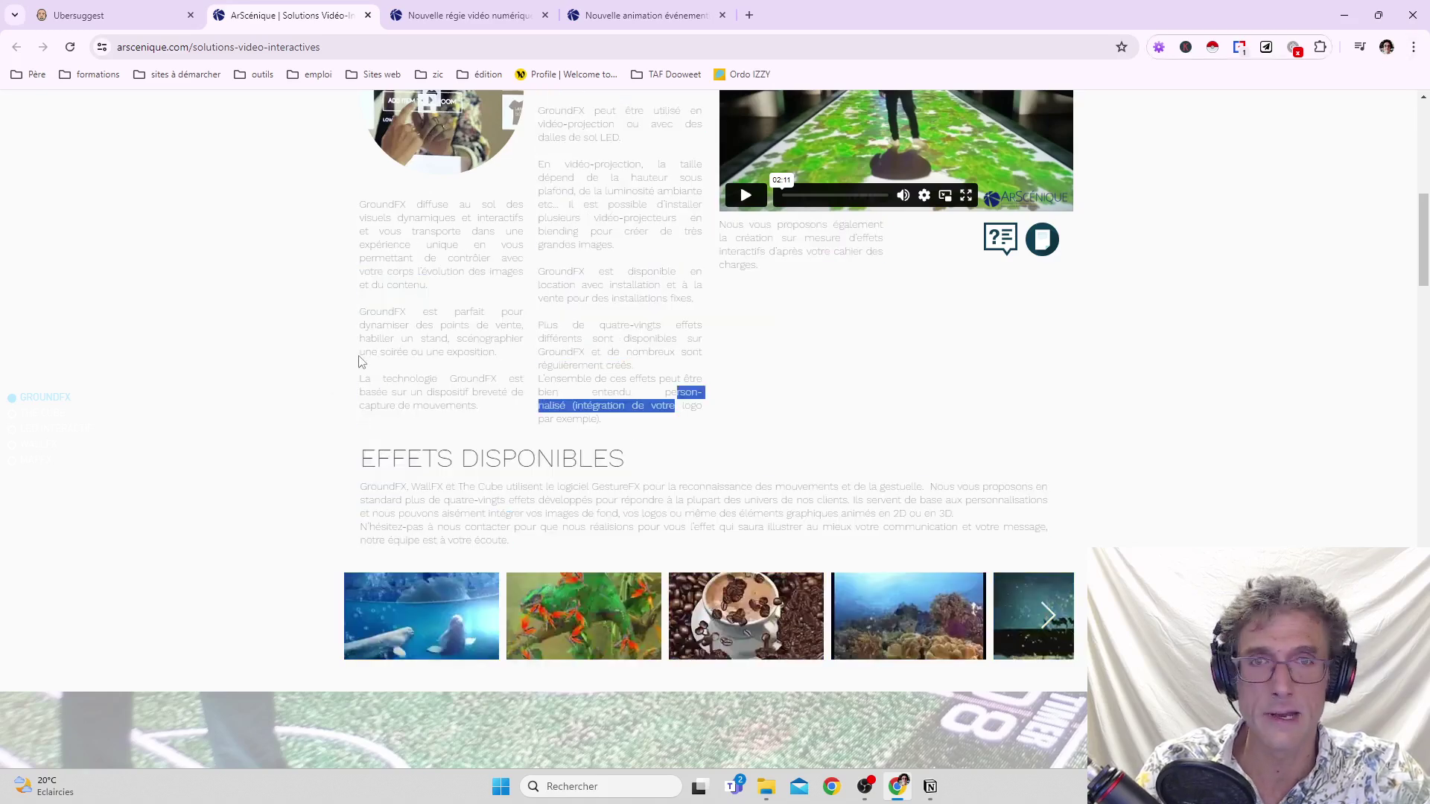
drag(382, 313, 546, 406)
click(701, 412)
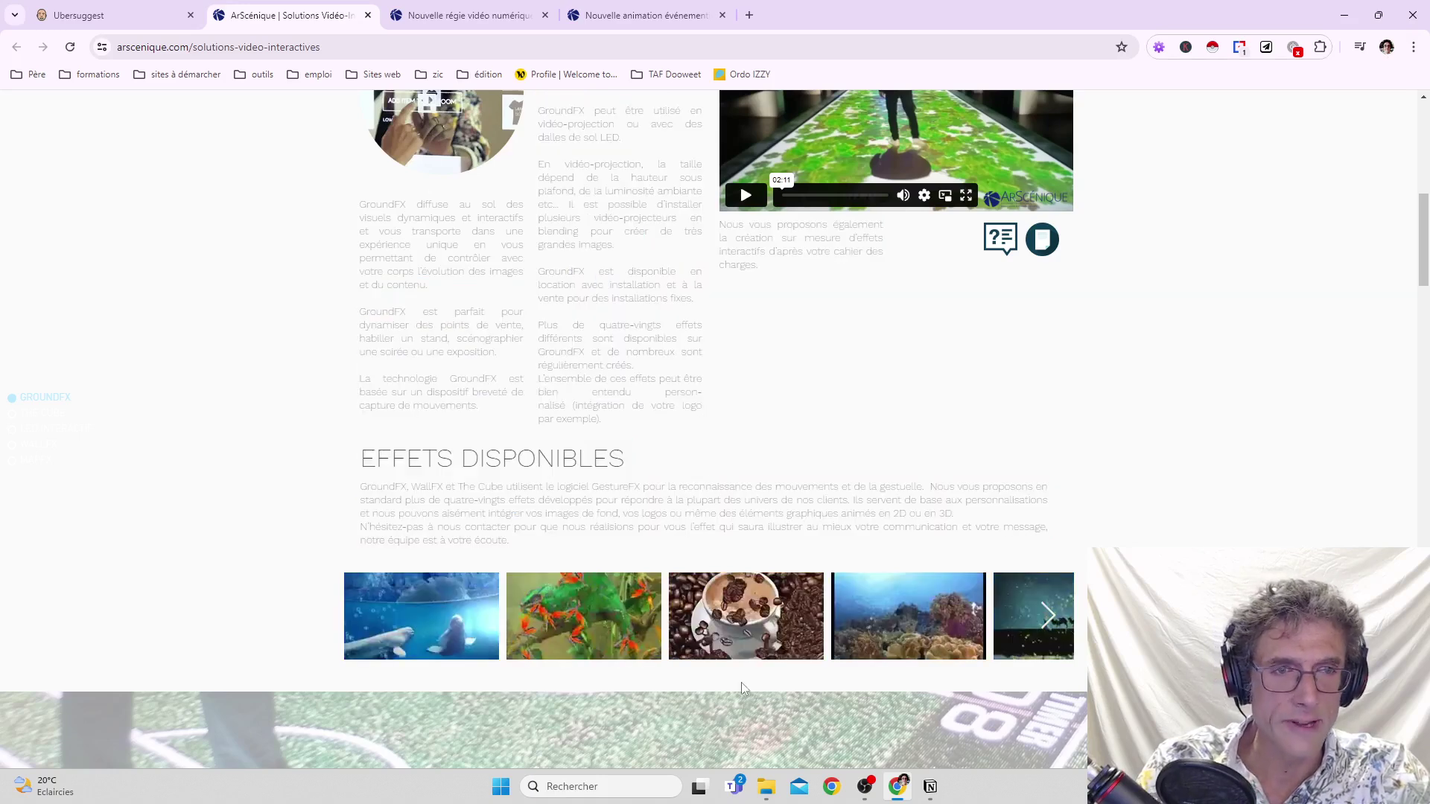
Look through the remaining sections of the page, from The Cube to MapFX, comparing their EFFETS DISPONIBLES text and videos.
scroll(727, 478, down, 5)
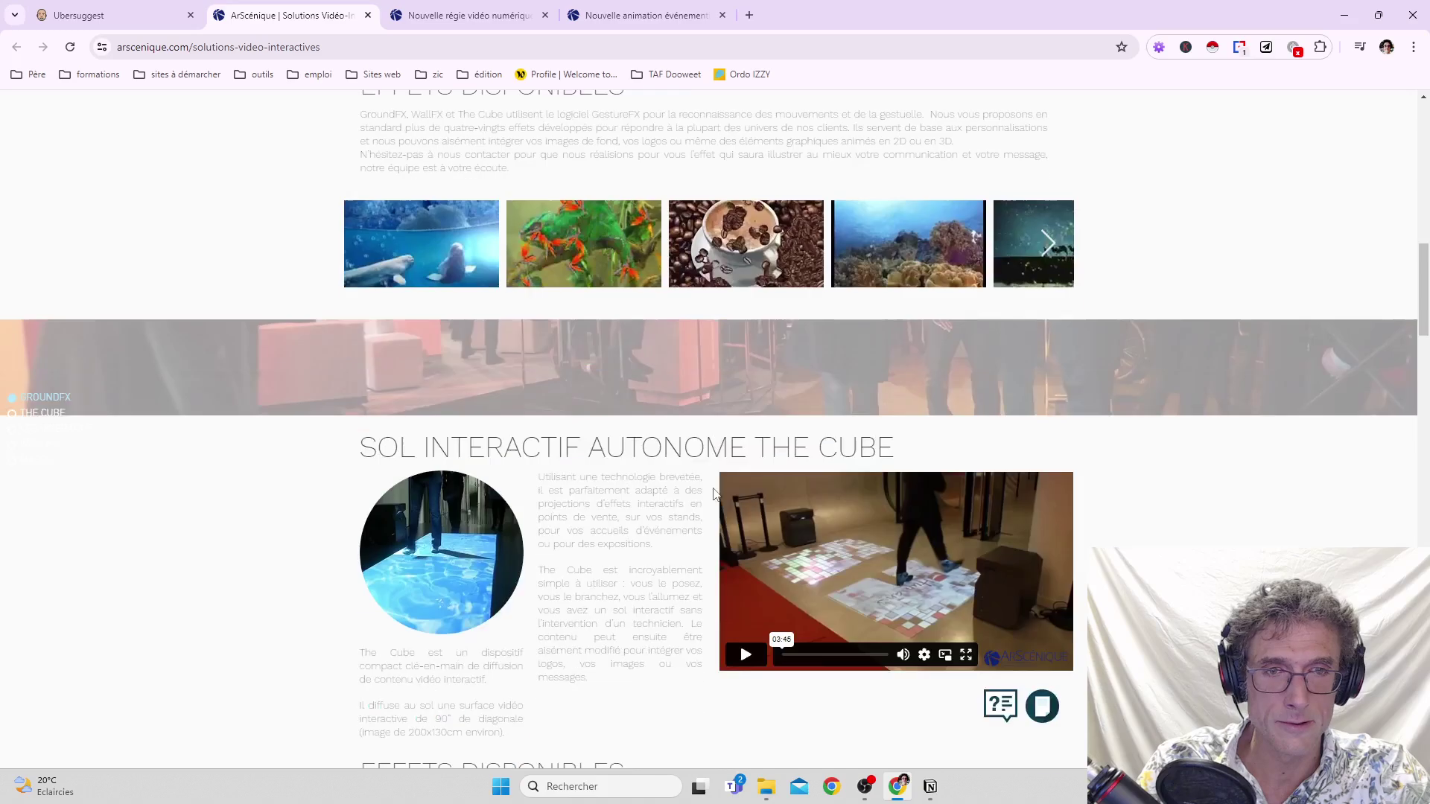
scroll(715, 483, up, 5)
scroll(708, 485, down, 5)
scroll(677, 552, down, 3)
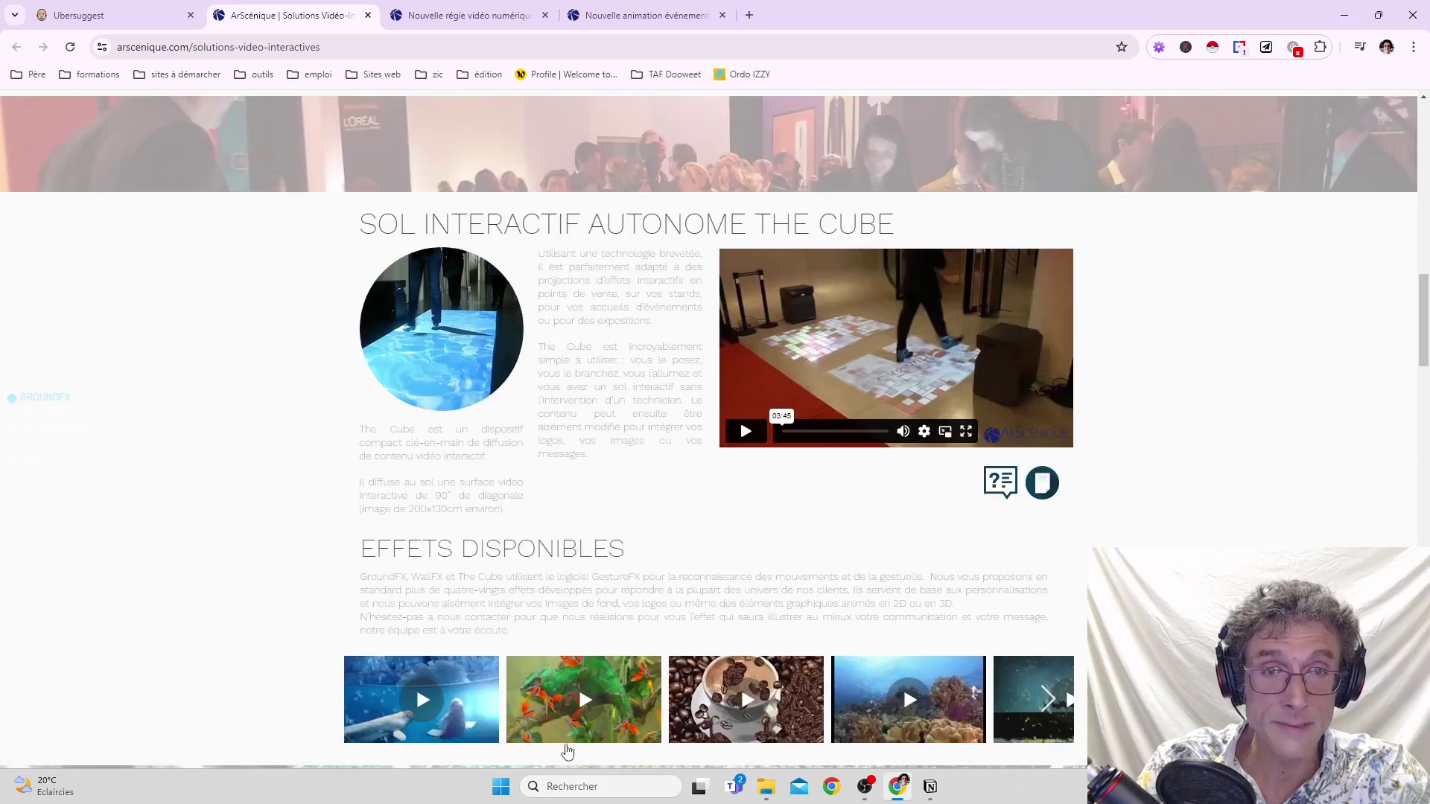
scroll(574, 708, down, 10)
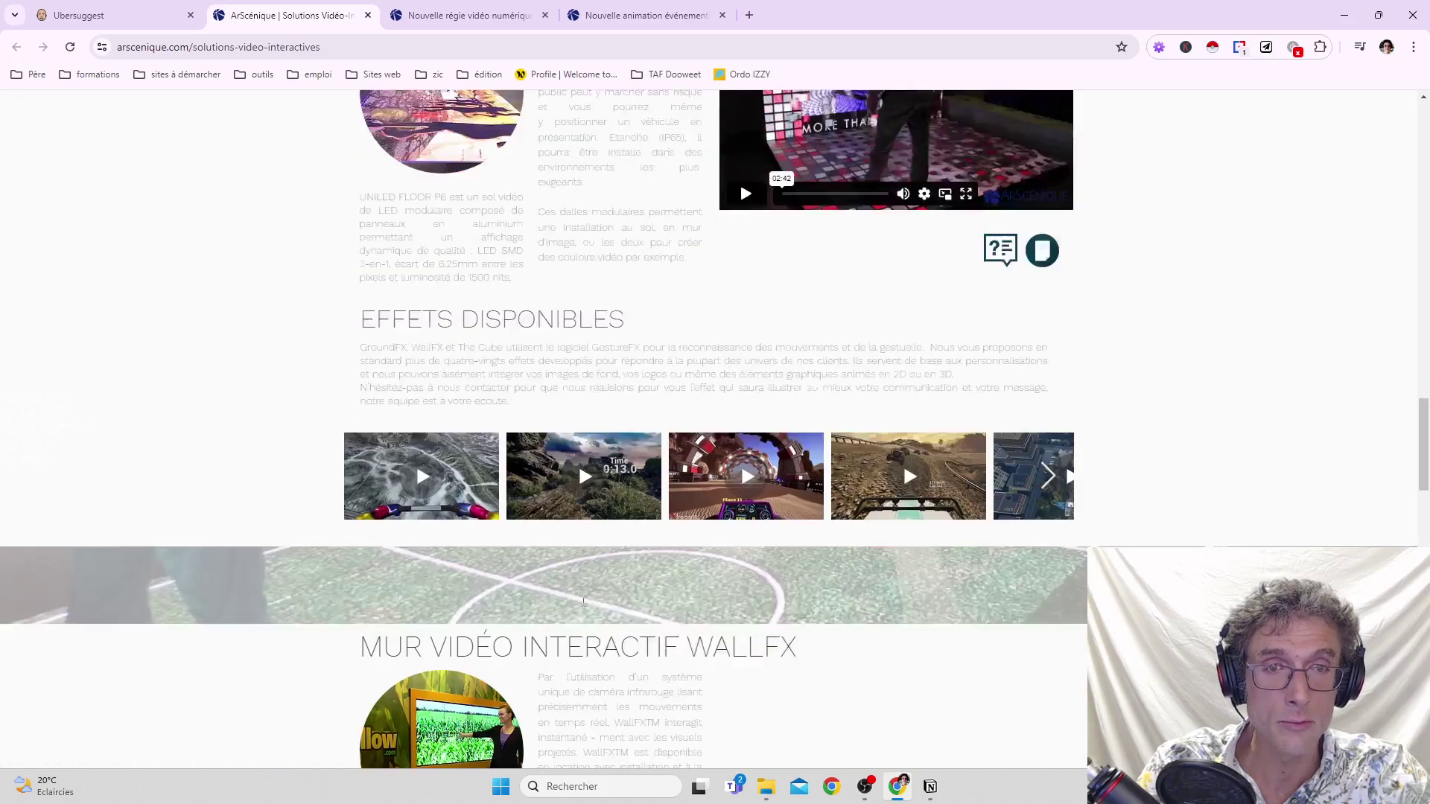
scroll(583, 602, down, 10)
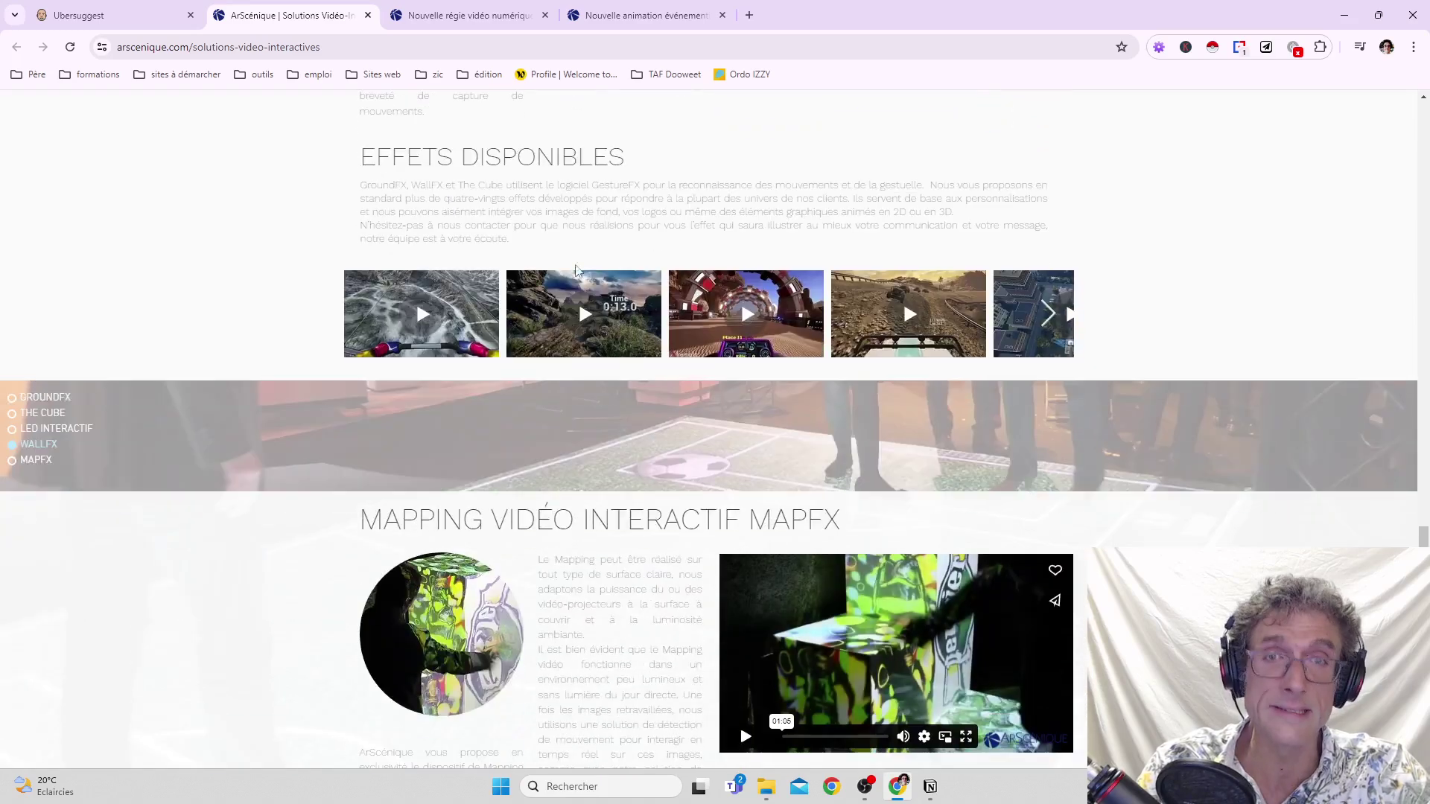
scroll(782, 573, down, 10)
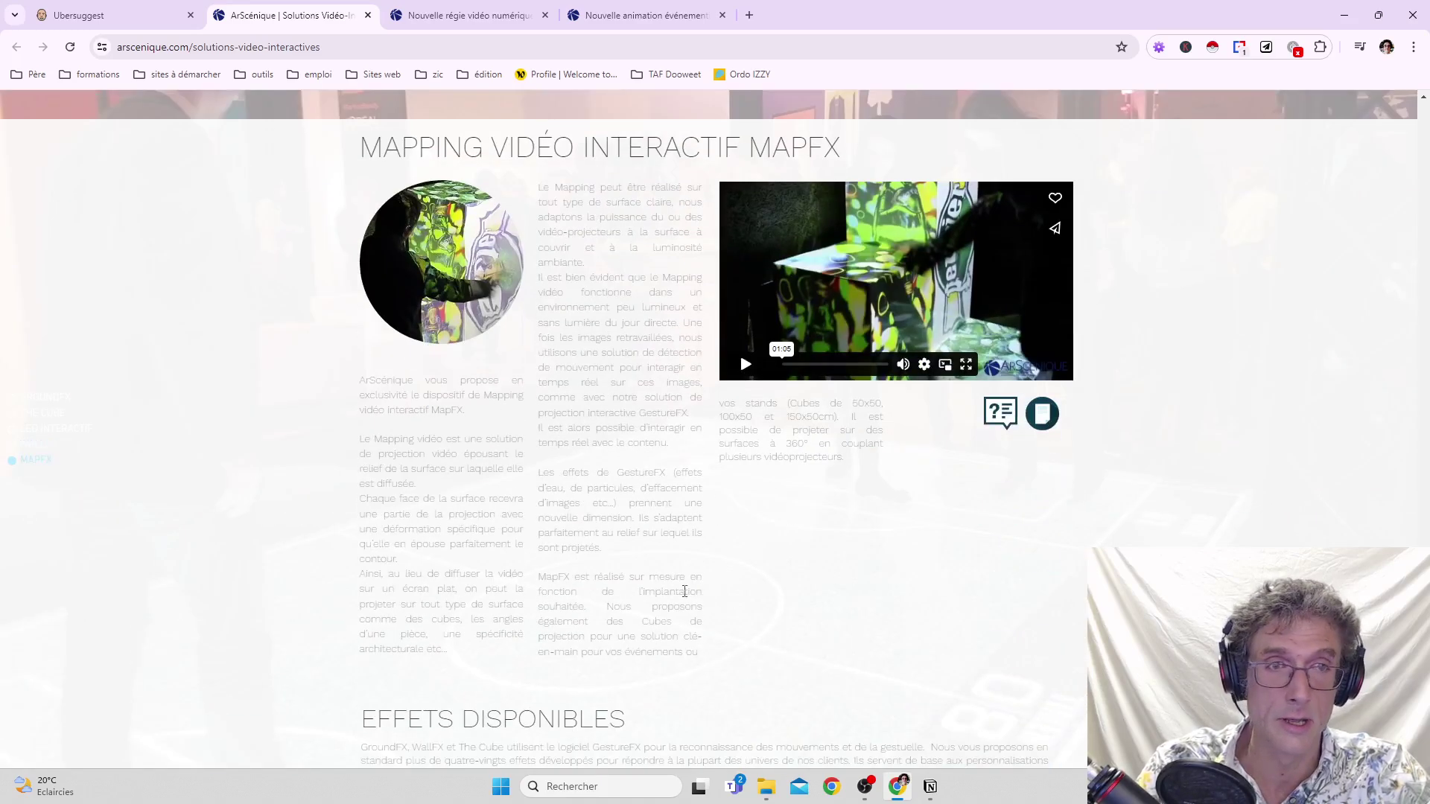
scroll(680, 591, down, 1)
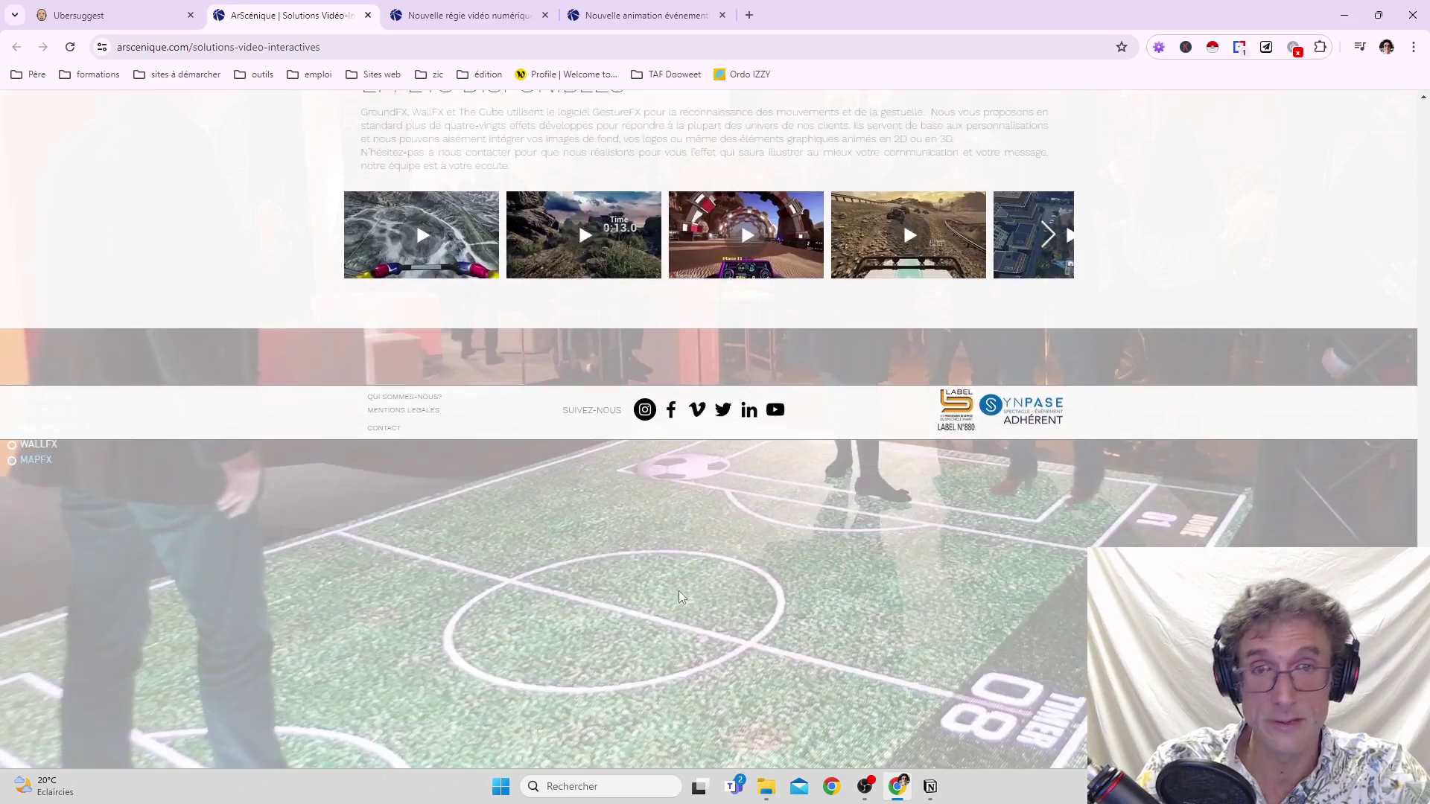
scroll(700, 581, up, 9)
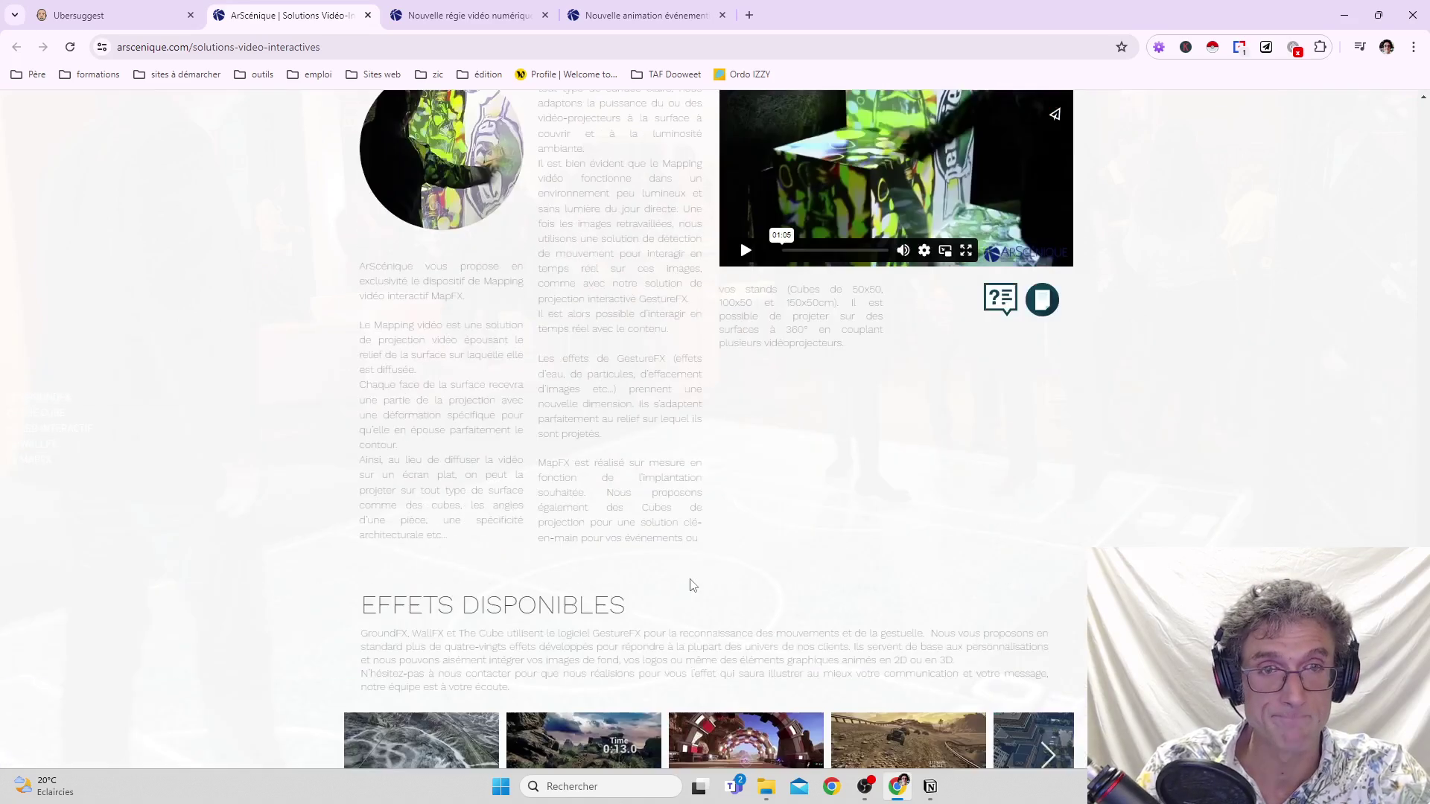
Generate the Web Developer document outline of the Solutions Vidéo-Interactives page and check its H1 headings.
click(1159, 47)
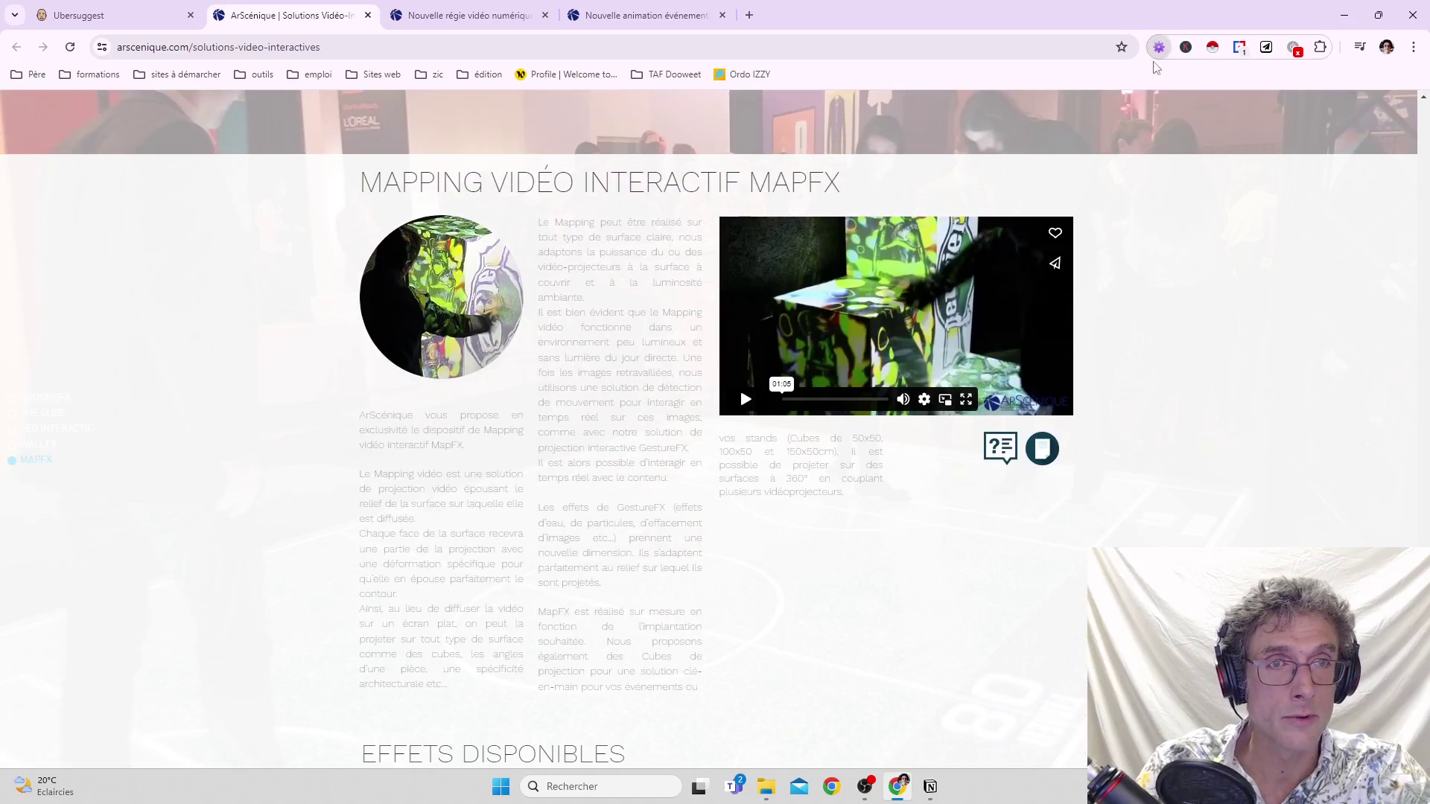
click(962, 150)
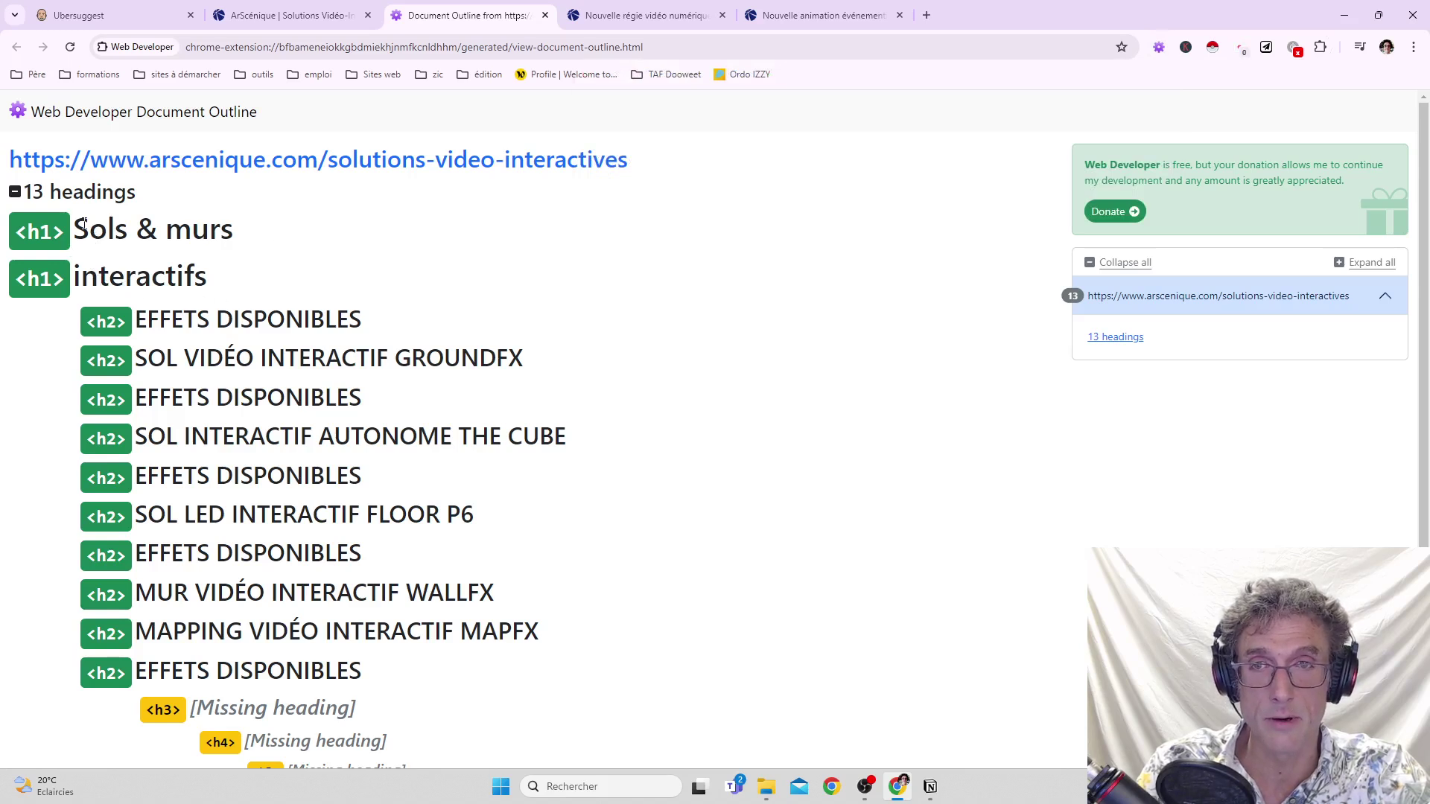
drag(83, 231, 348, 269)
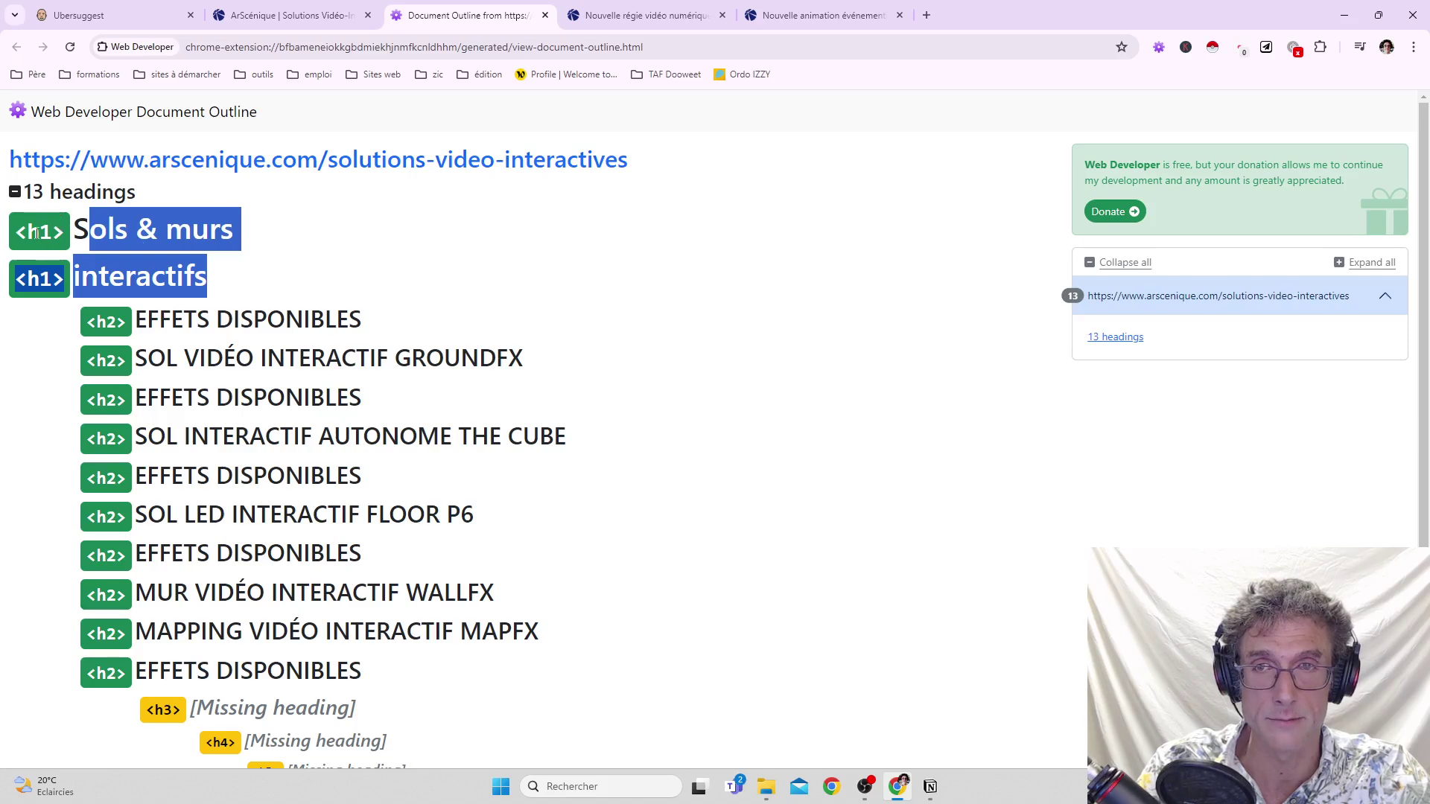
Examine the H2 headings in the outline, including the EFFETS DISPONIBLES entries, and close the outline.
scroll(362, 306, down, 1)
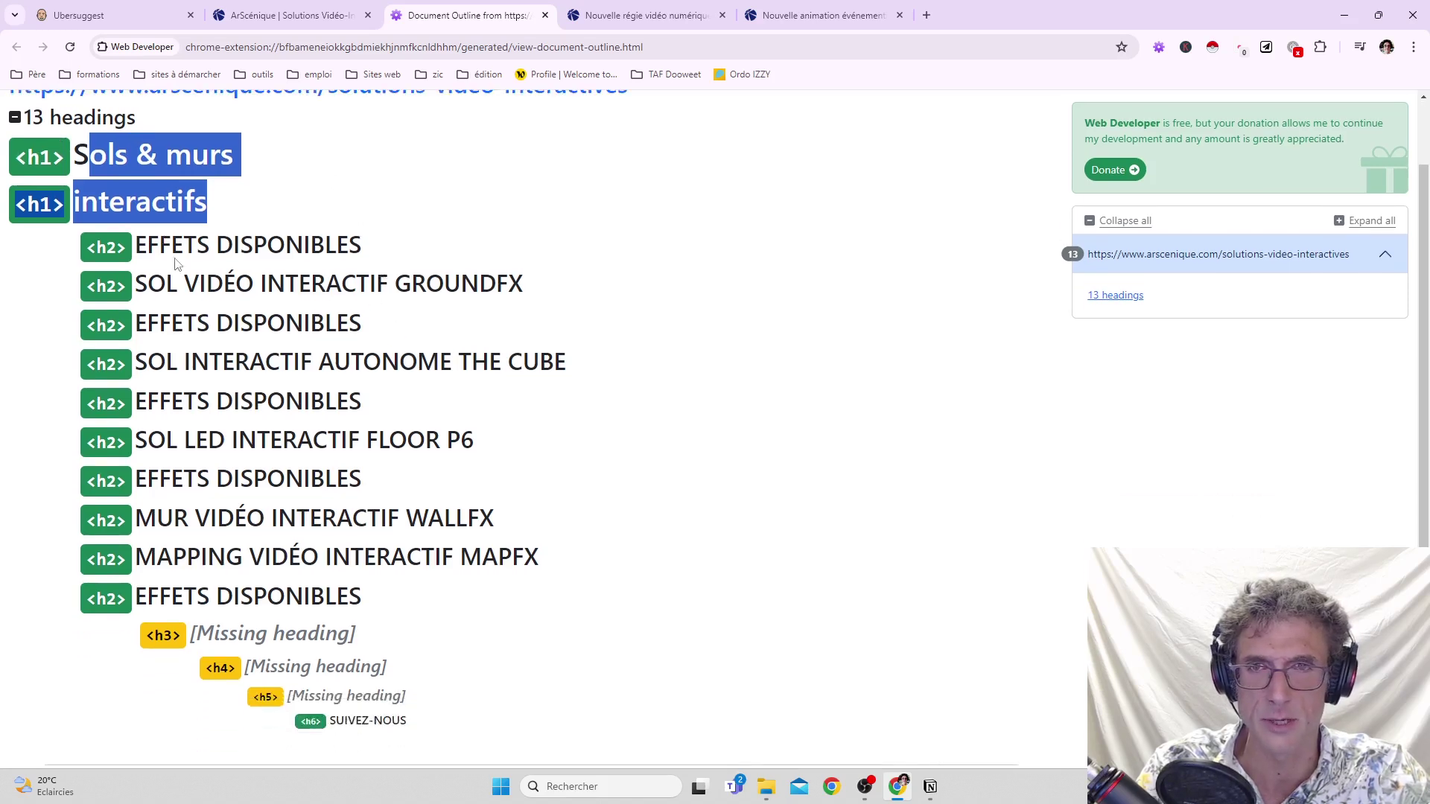
drag(152, 248, 521, 586)
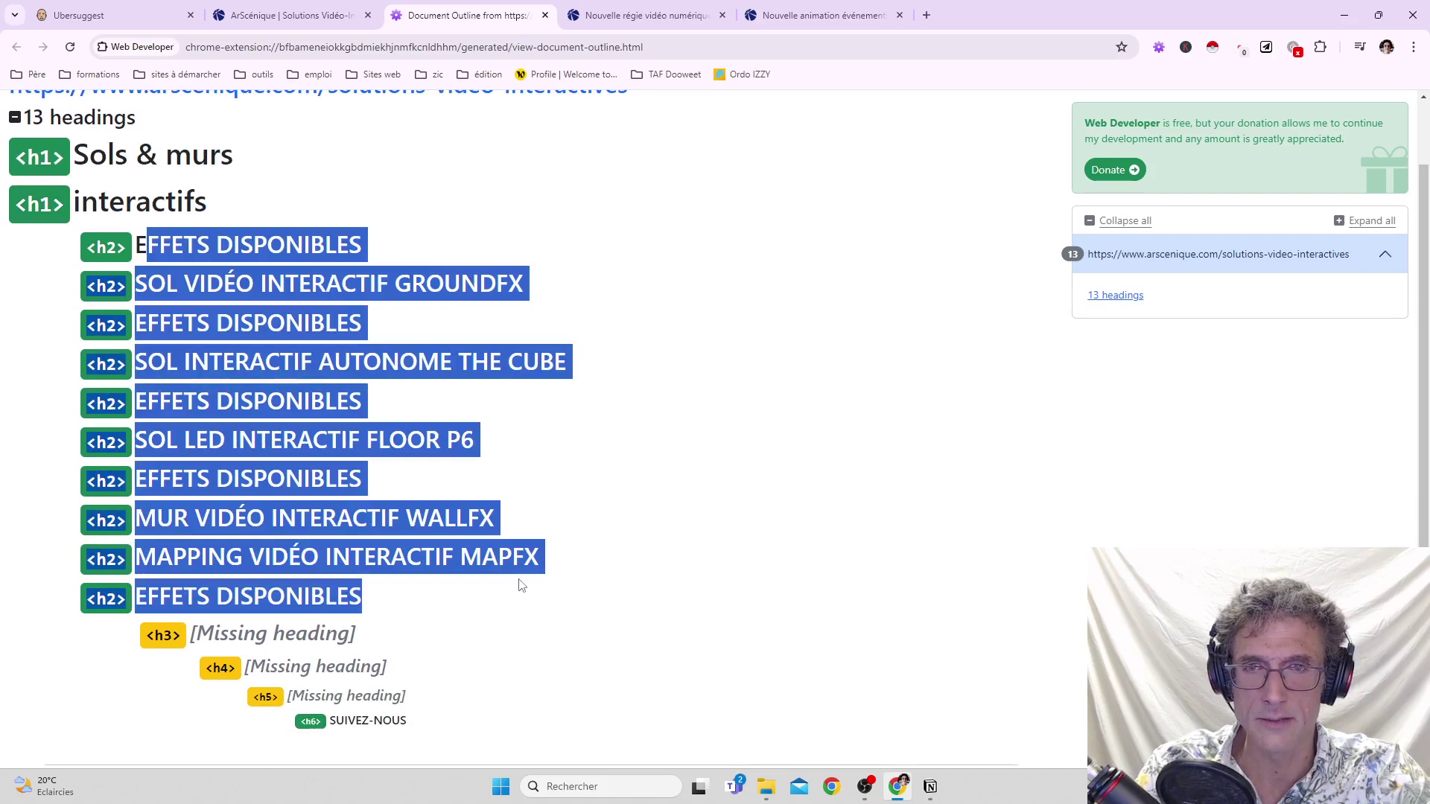
click(537, 500)
drag(158, 478, 363, 488)
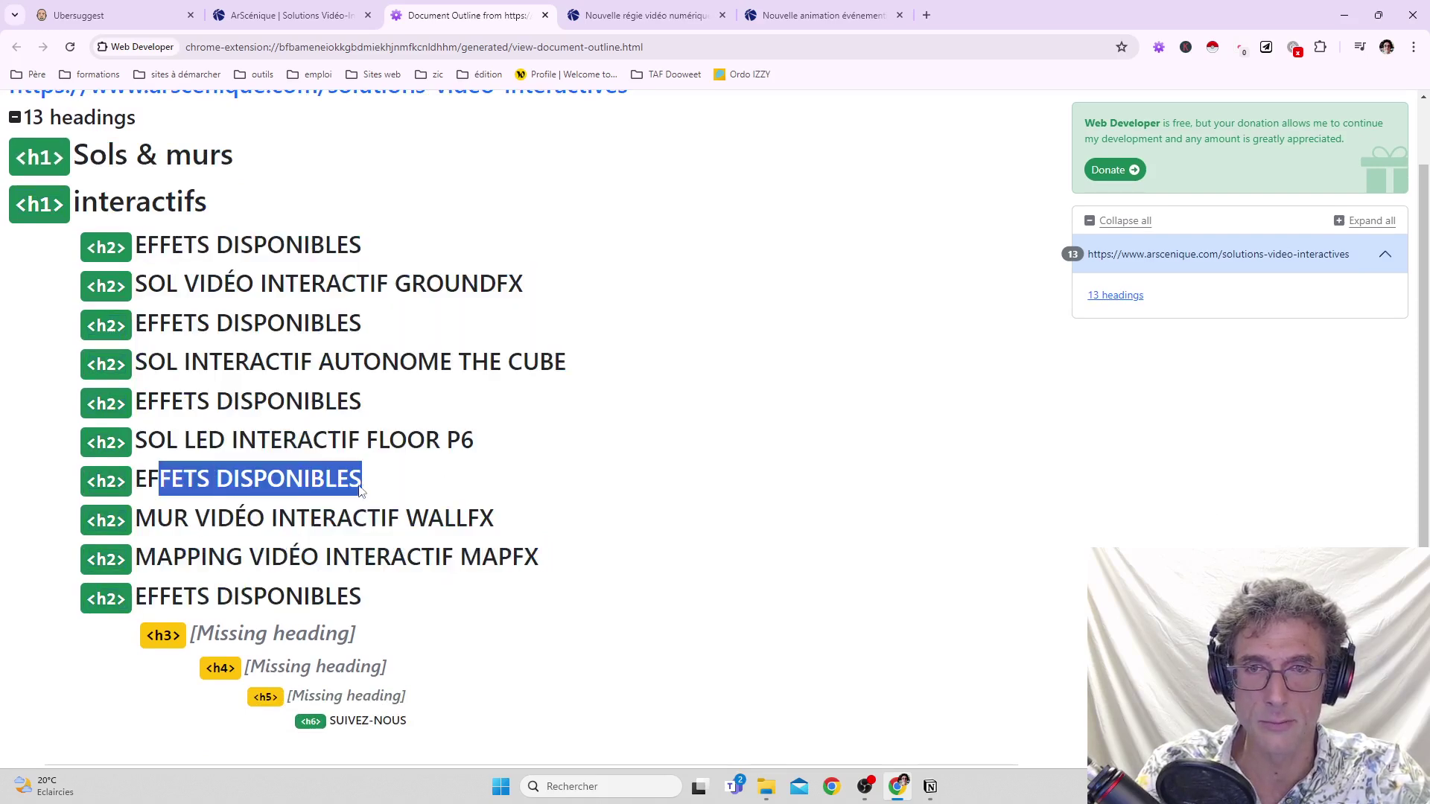
drag(147, 403, 382, 402)
drag(177, 329, 353, 296)
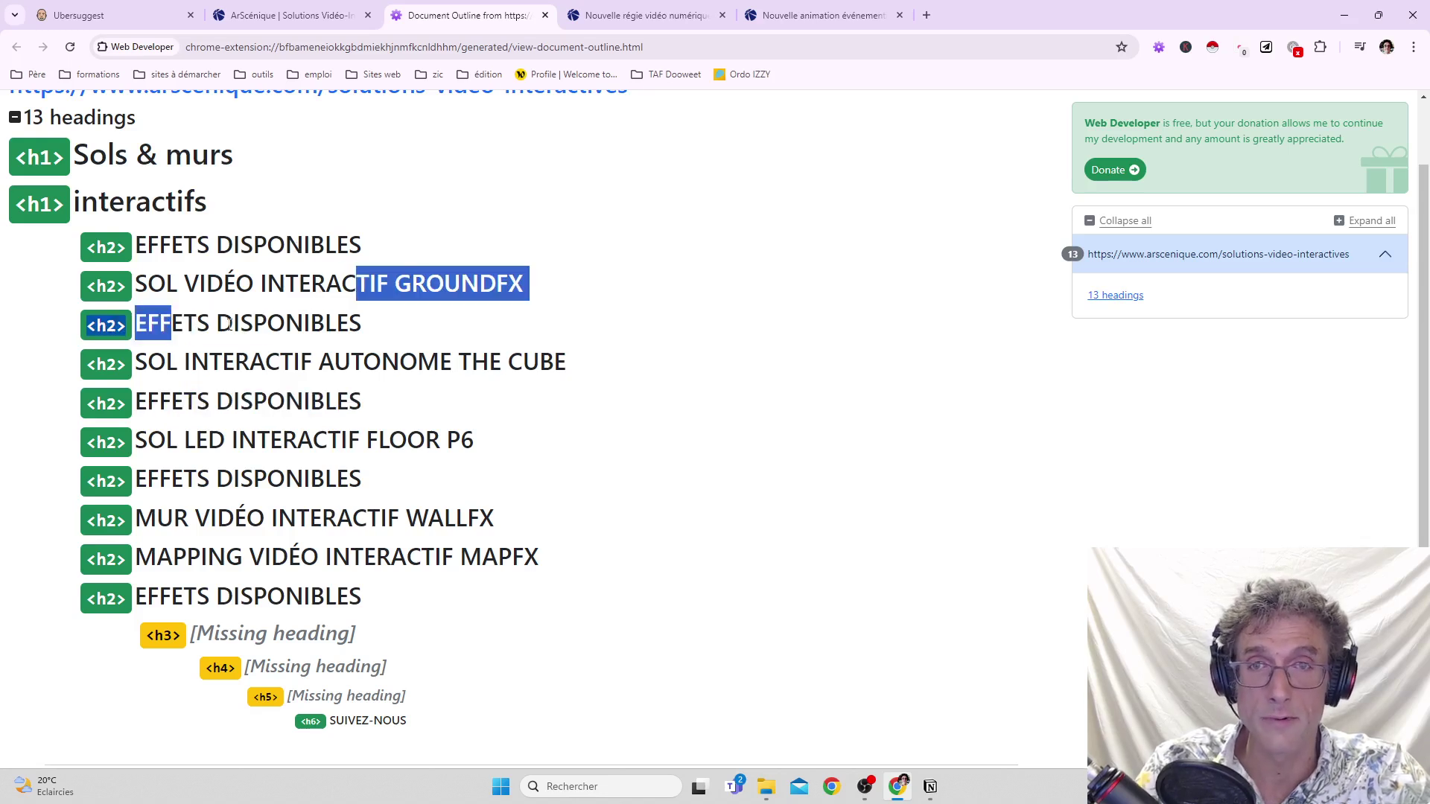
scroll(403, 547, down, 1)
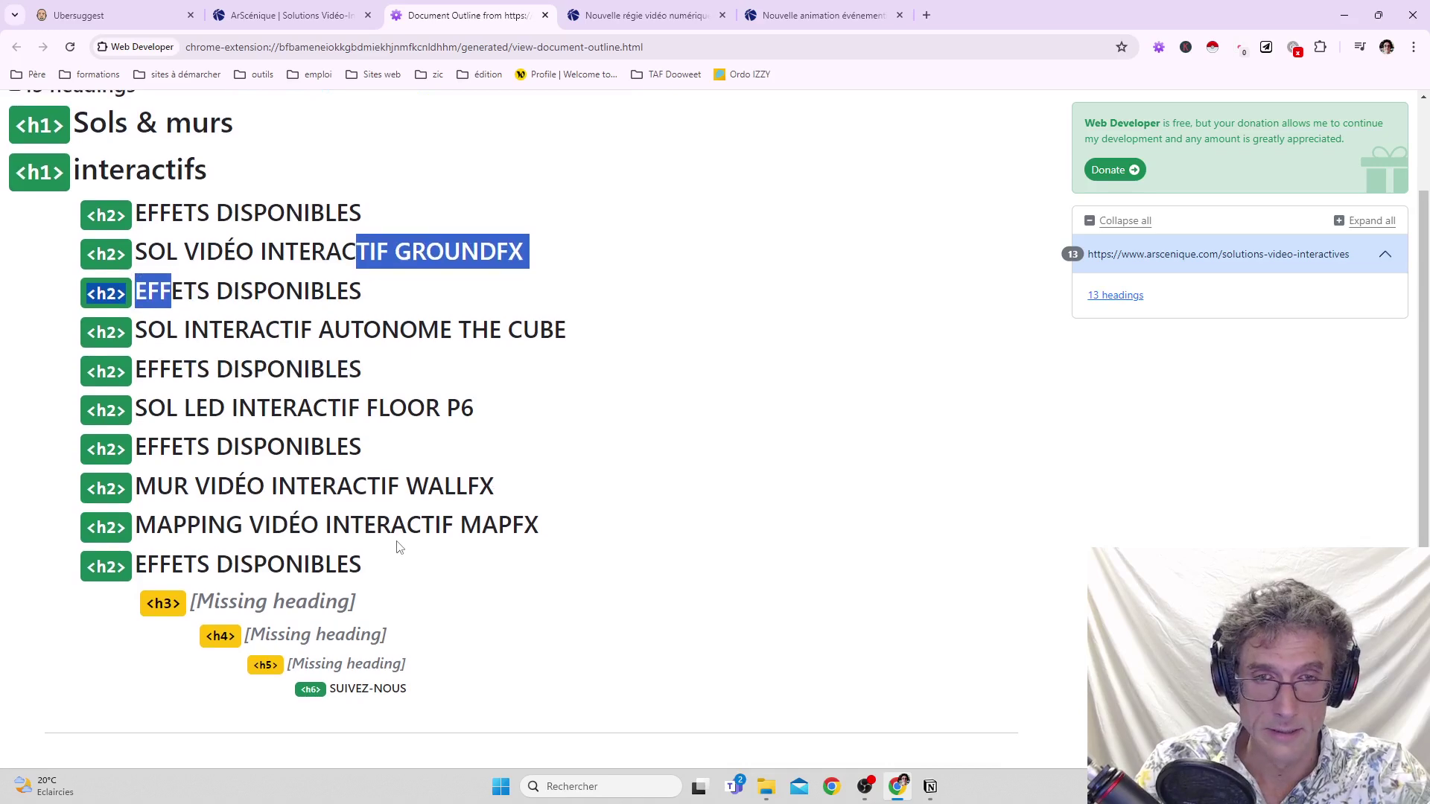
scroll(399, 549, up, 2)
click(545, 16)
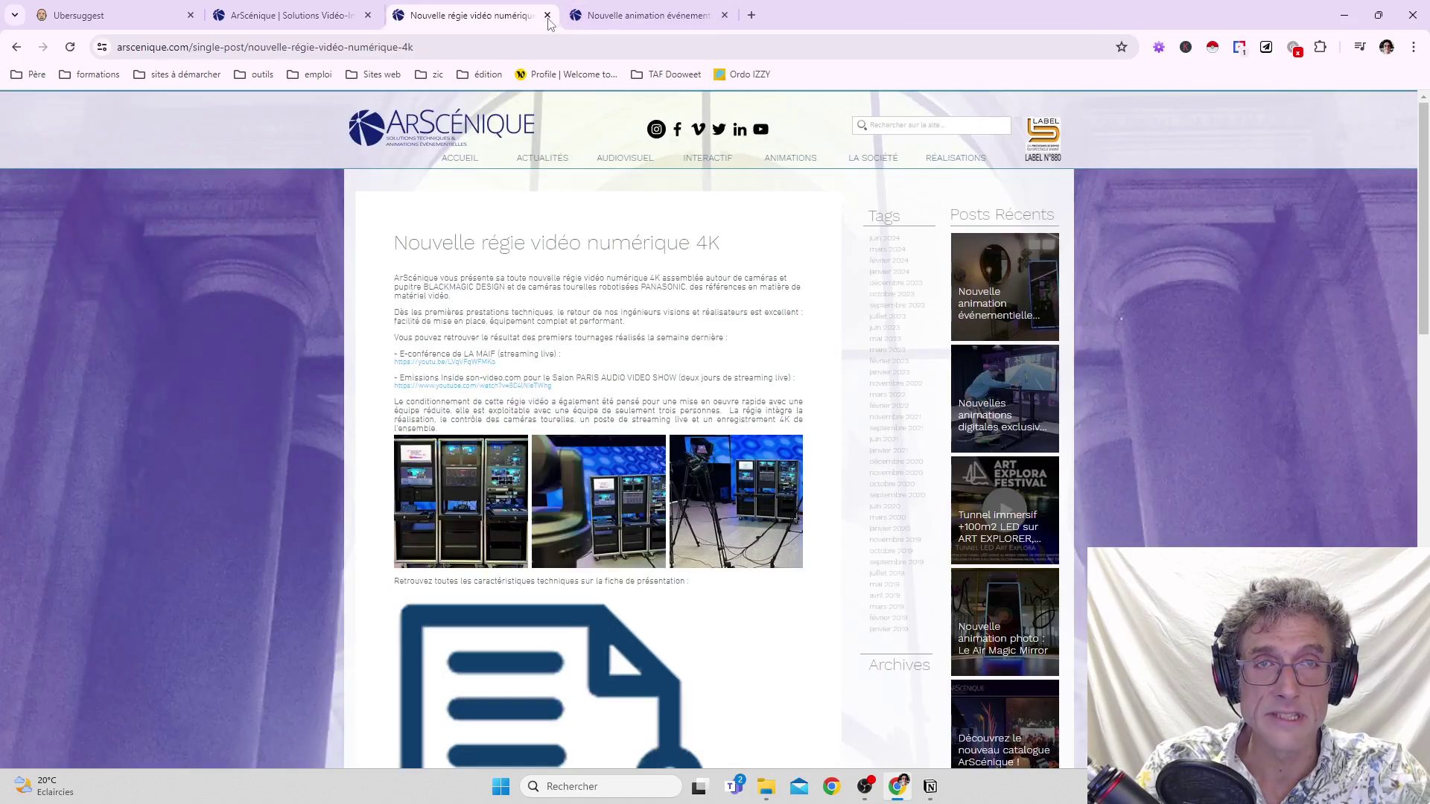
Return to the Ubersuggest traffic overview and open the full list of SEO keywords for which the domain ranks.
click(97, 16)
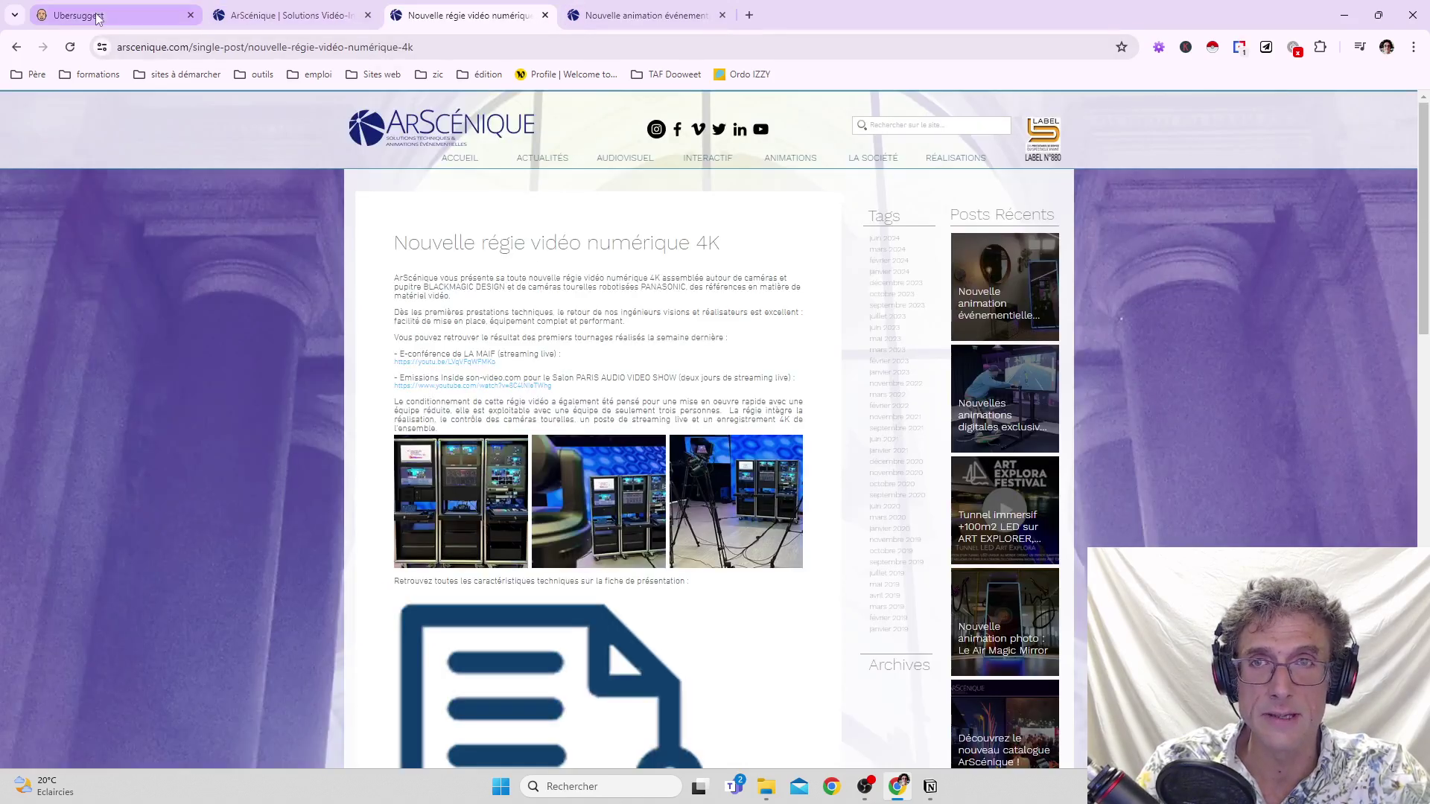
scroll(608, 542, down, 4)
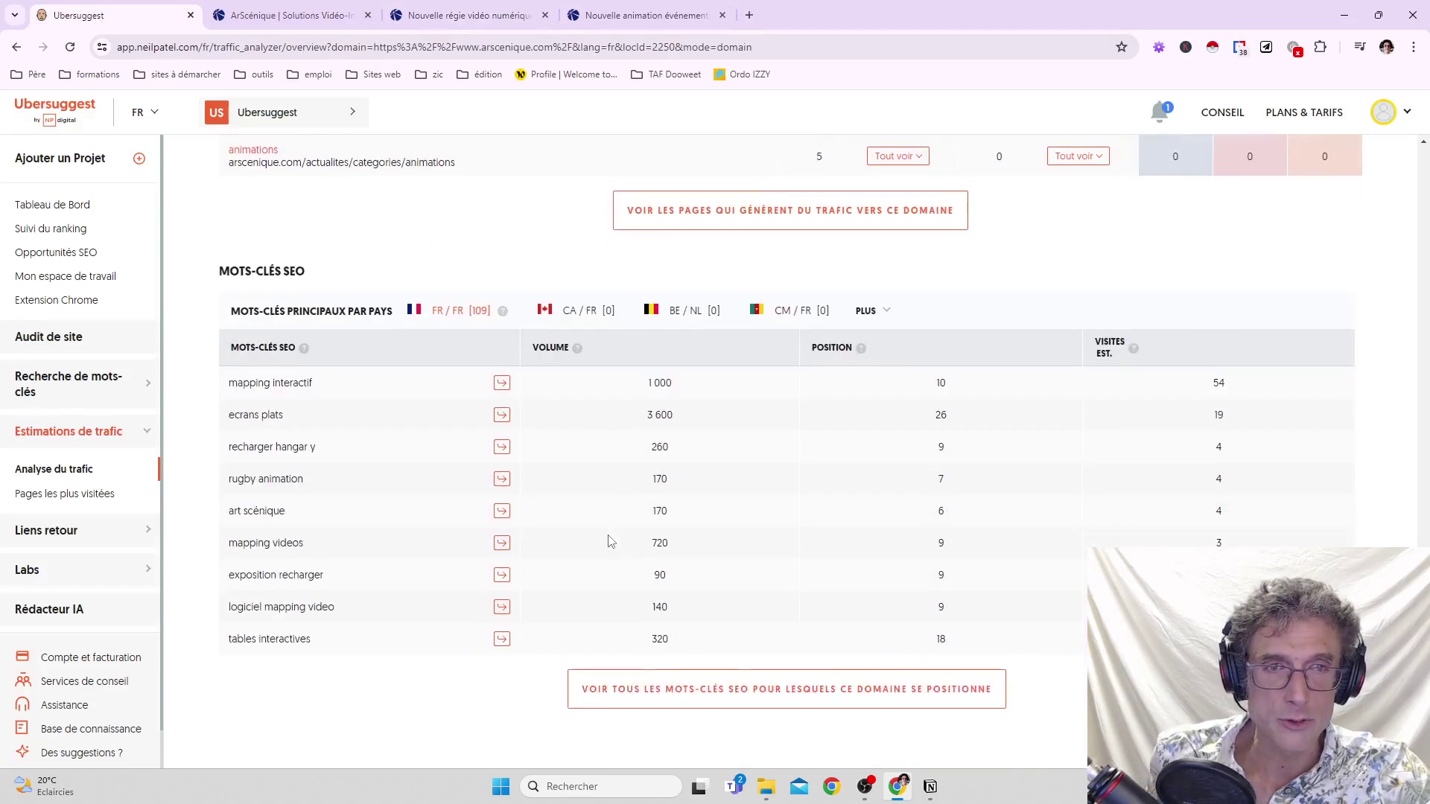
click(866, 693)
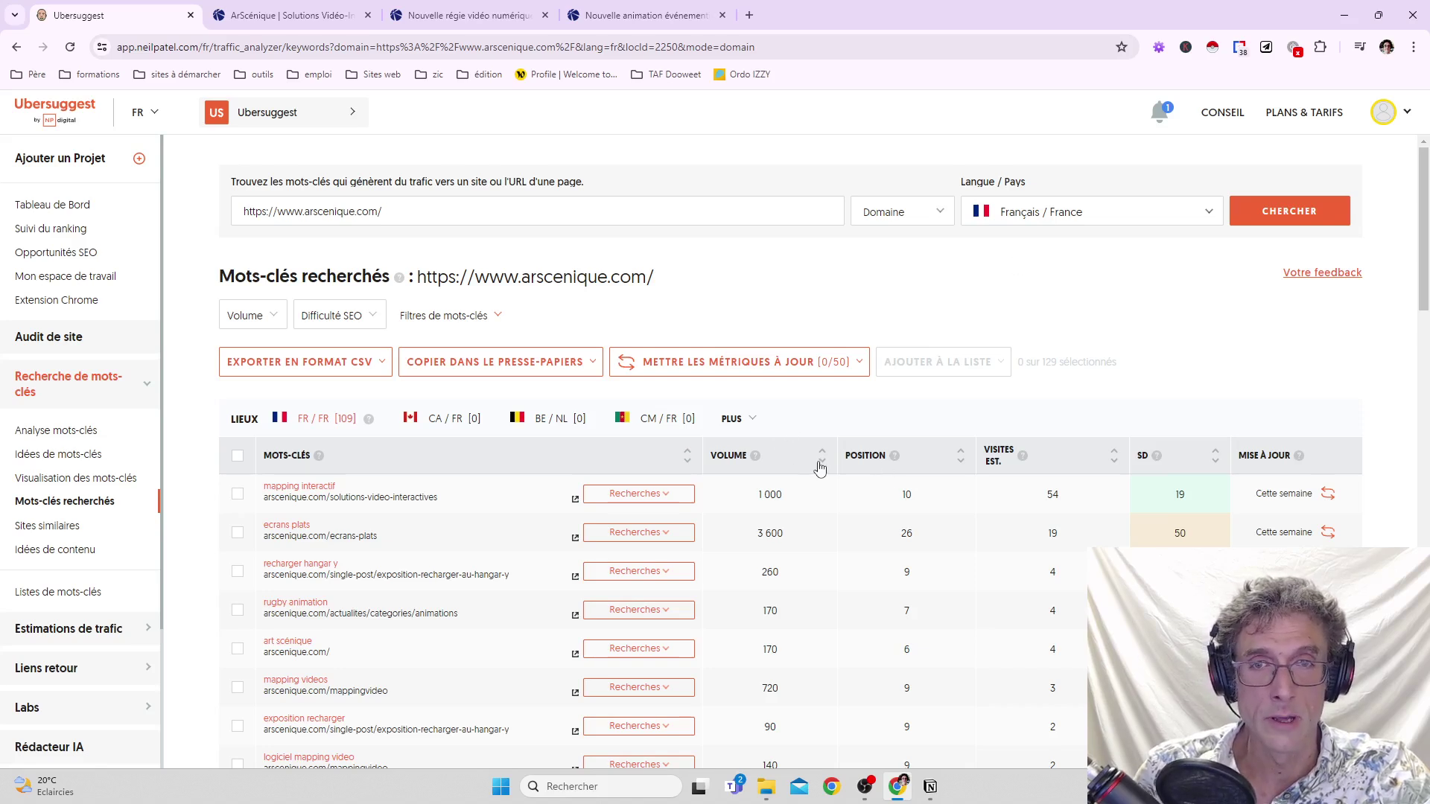
Sort the domain's ranked keywords by position, best first, and review the top entries.
click(961, 463)
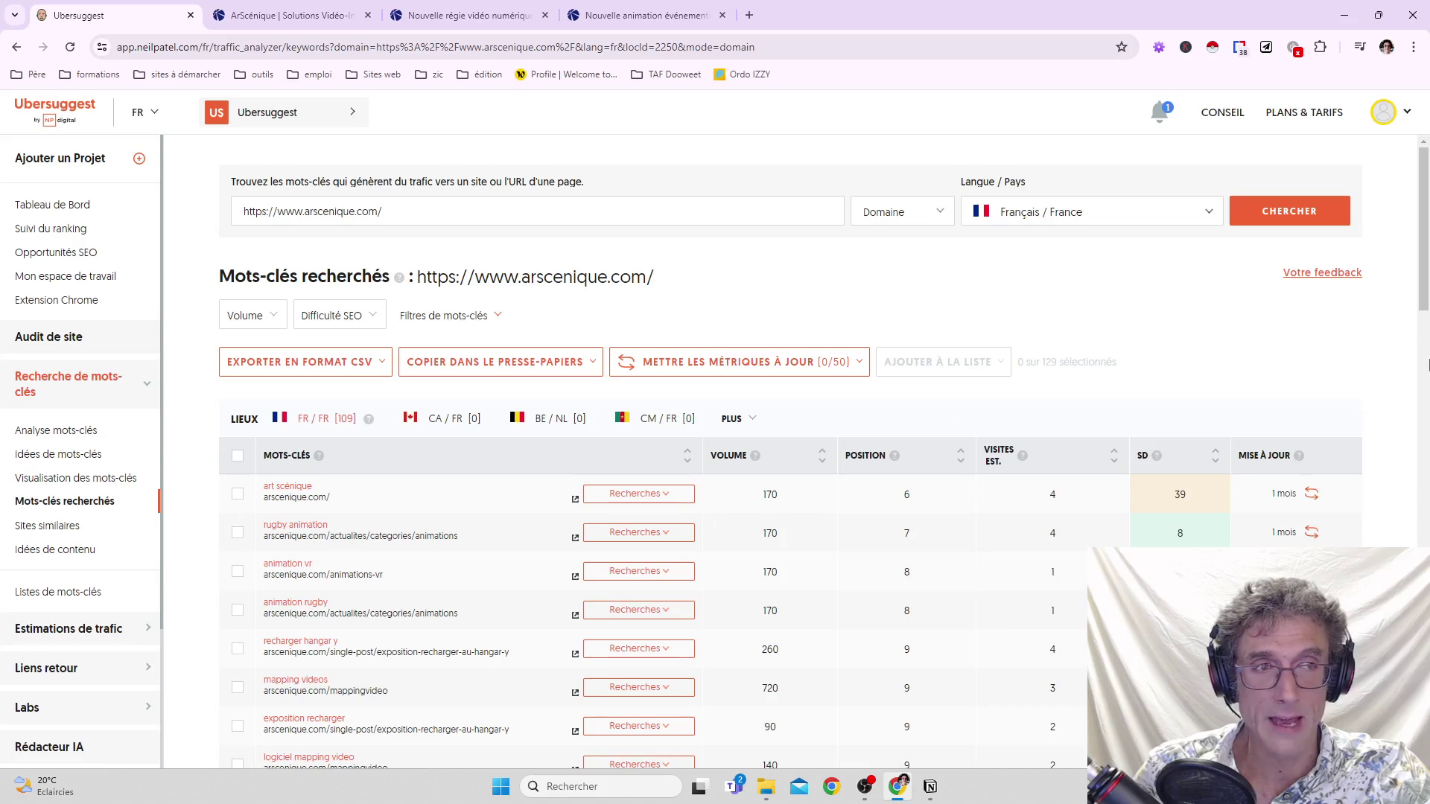
scroll(1426, 365, down, 3)
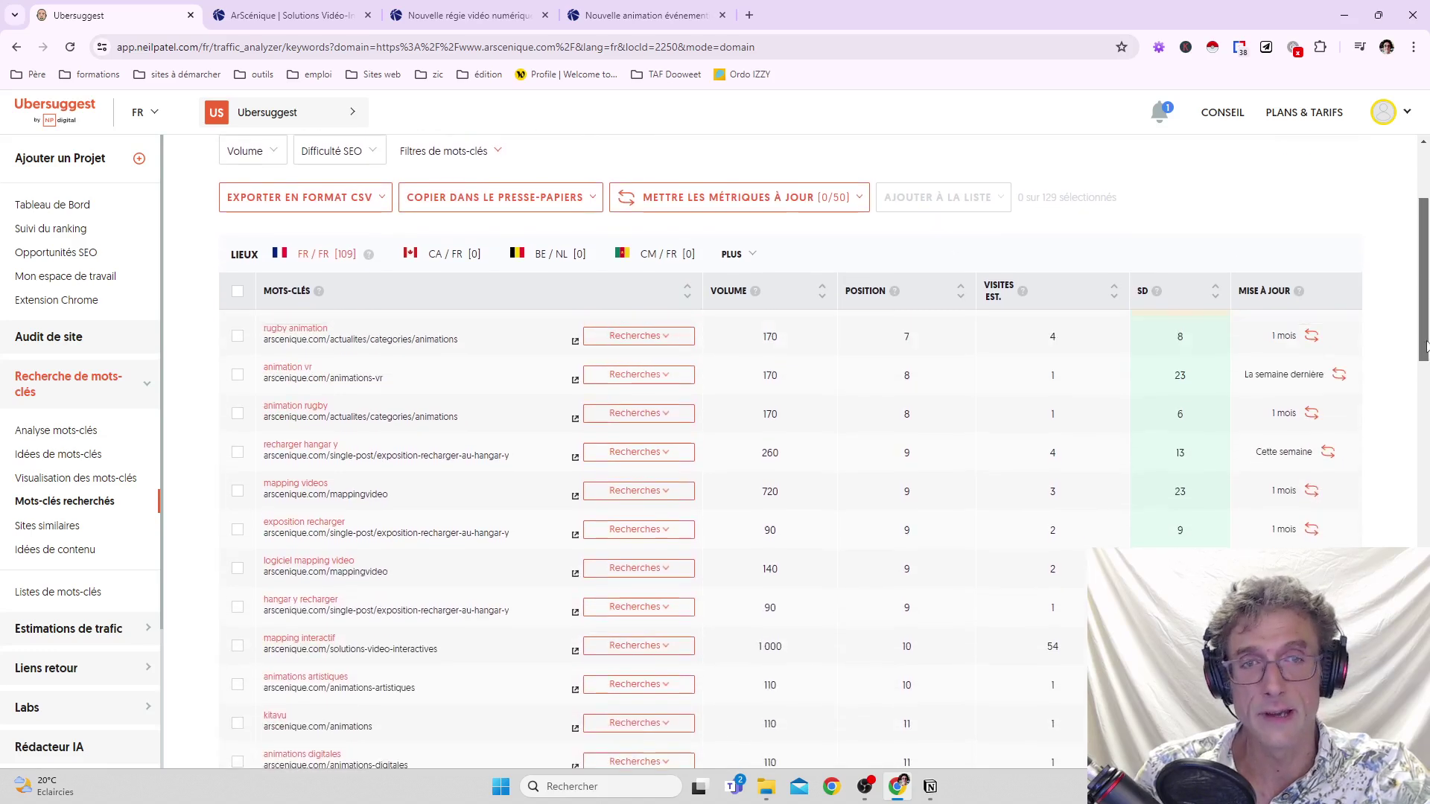
scroll(1426, 345, up, 1)
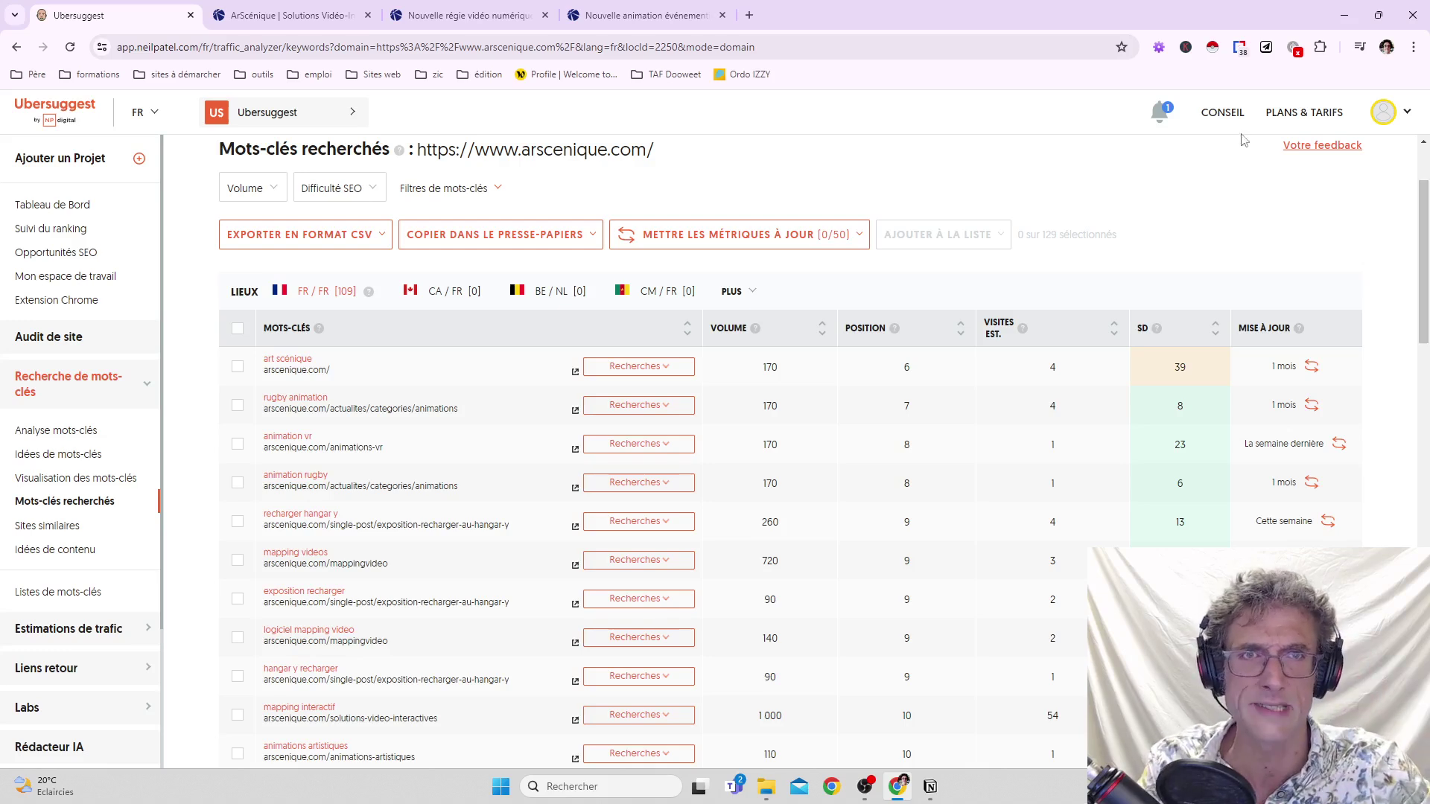
Go back from the A.I.GEN BOOTH article to the Google results for "Nouvelles animations digitales".
click(464, 16)
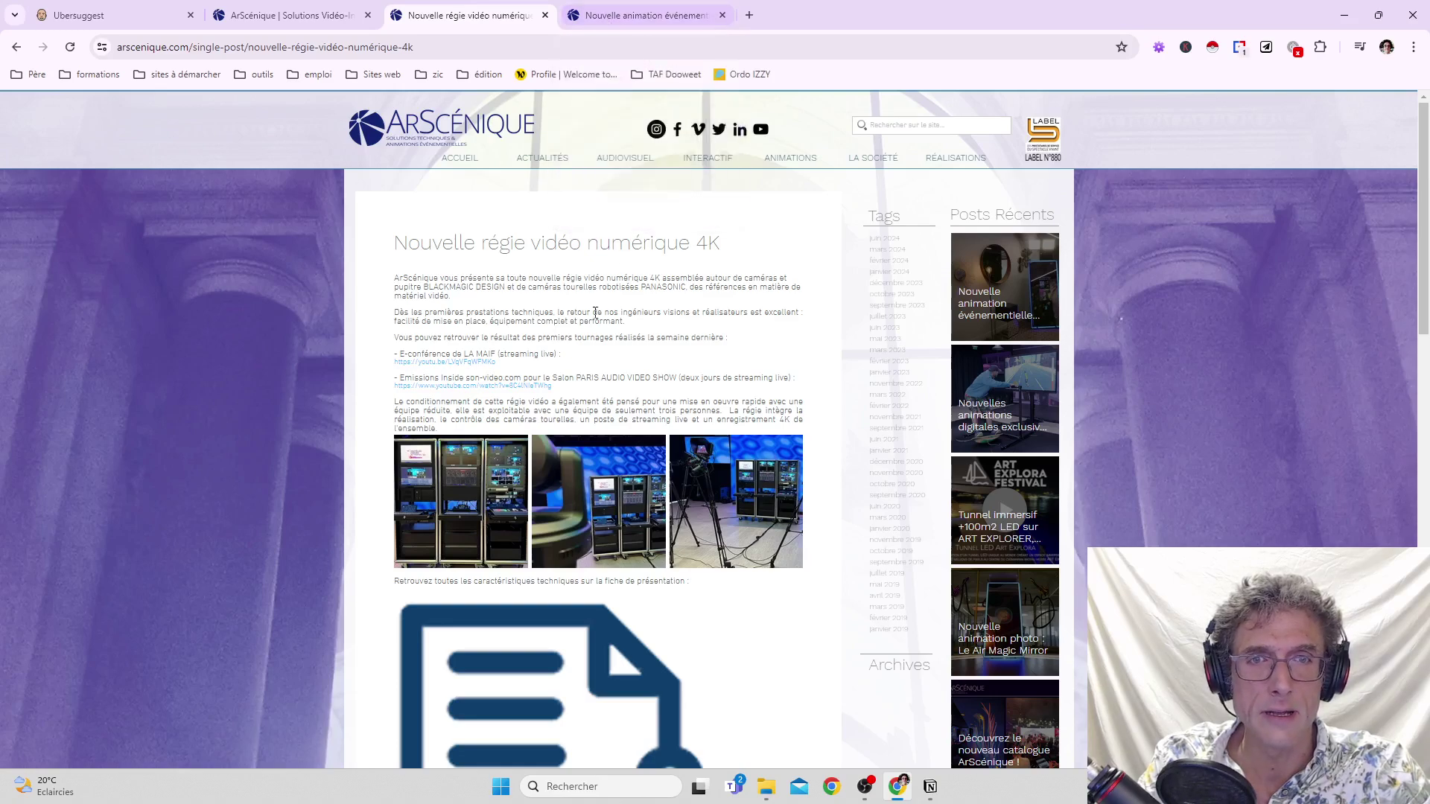
click(642, 15)
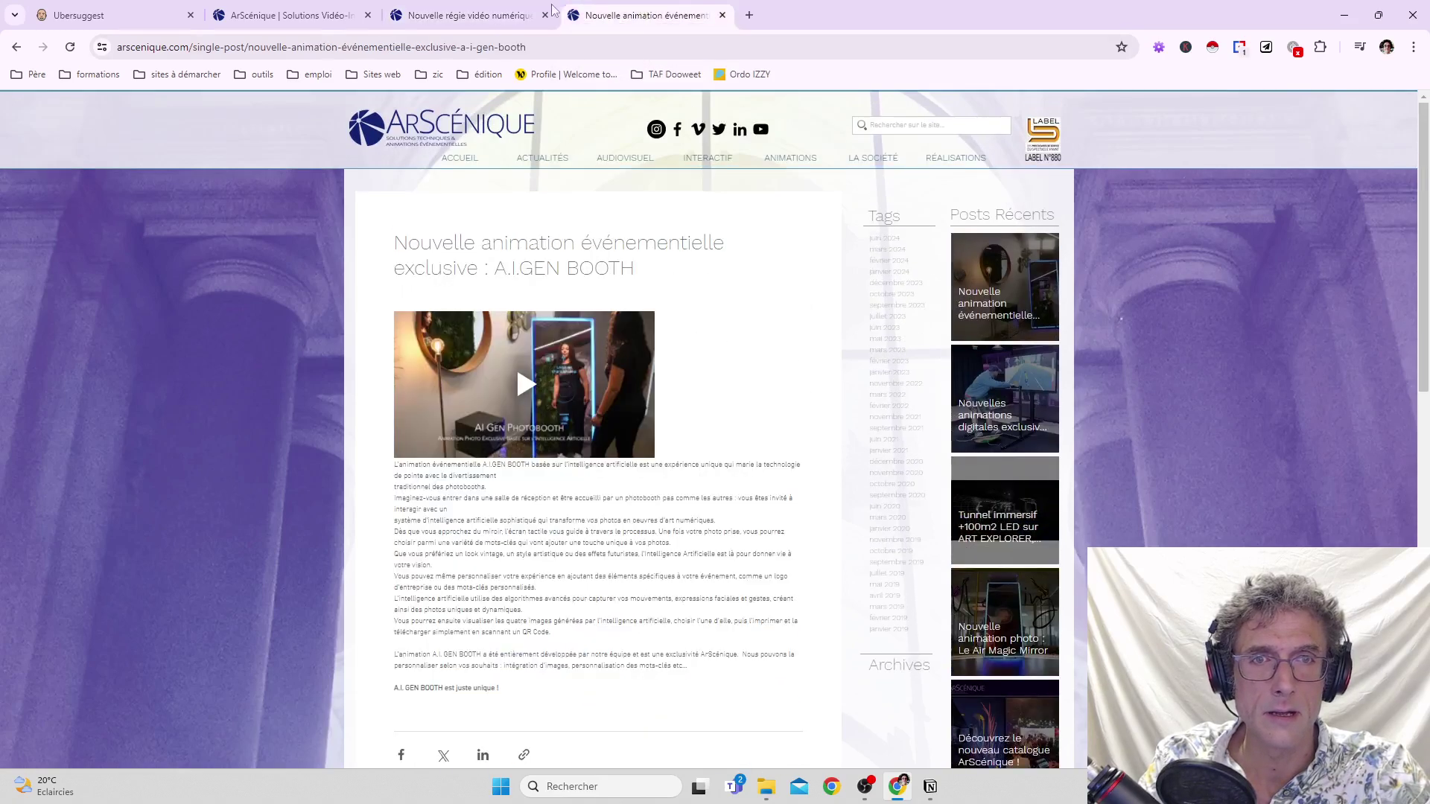
click(18, 47)
scroll(347, 360, up, 7)
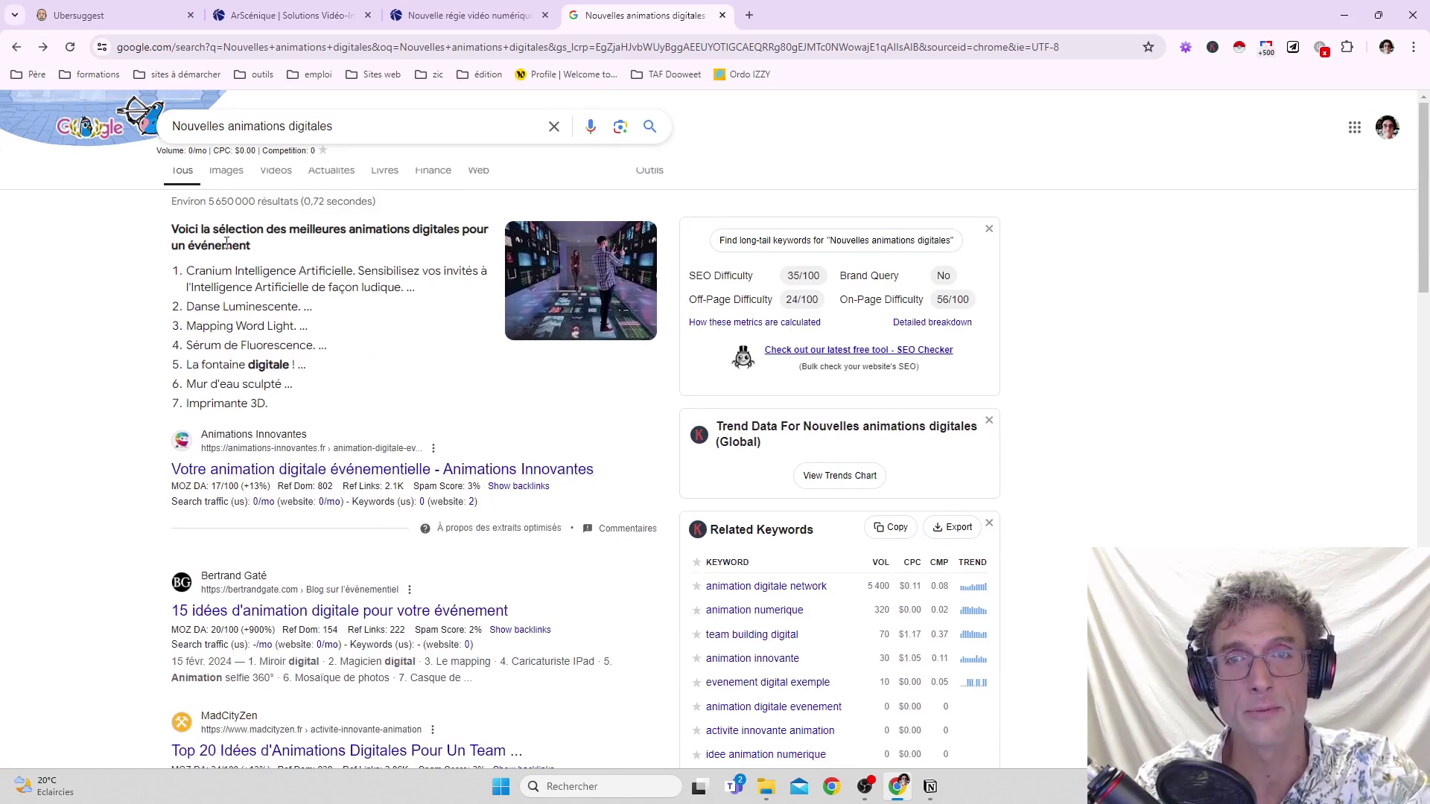
Examine the featured snippet and the competing results ranked around ArScénique's A.I.GEN BOOTH article.
drag(202, 230, 294, 388)
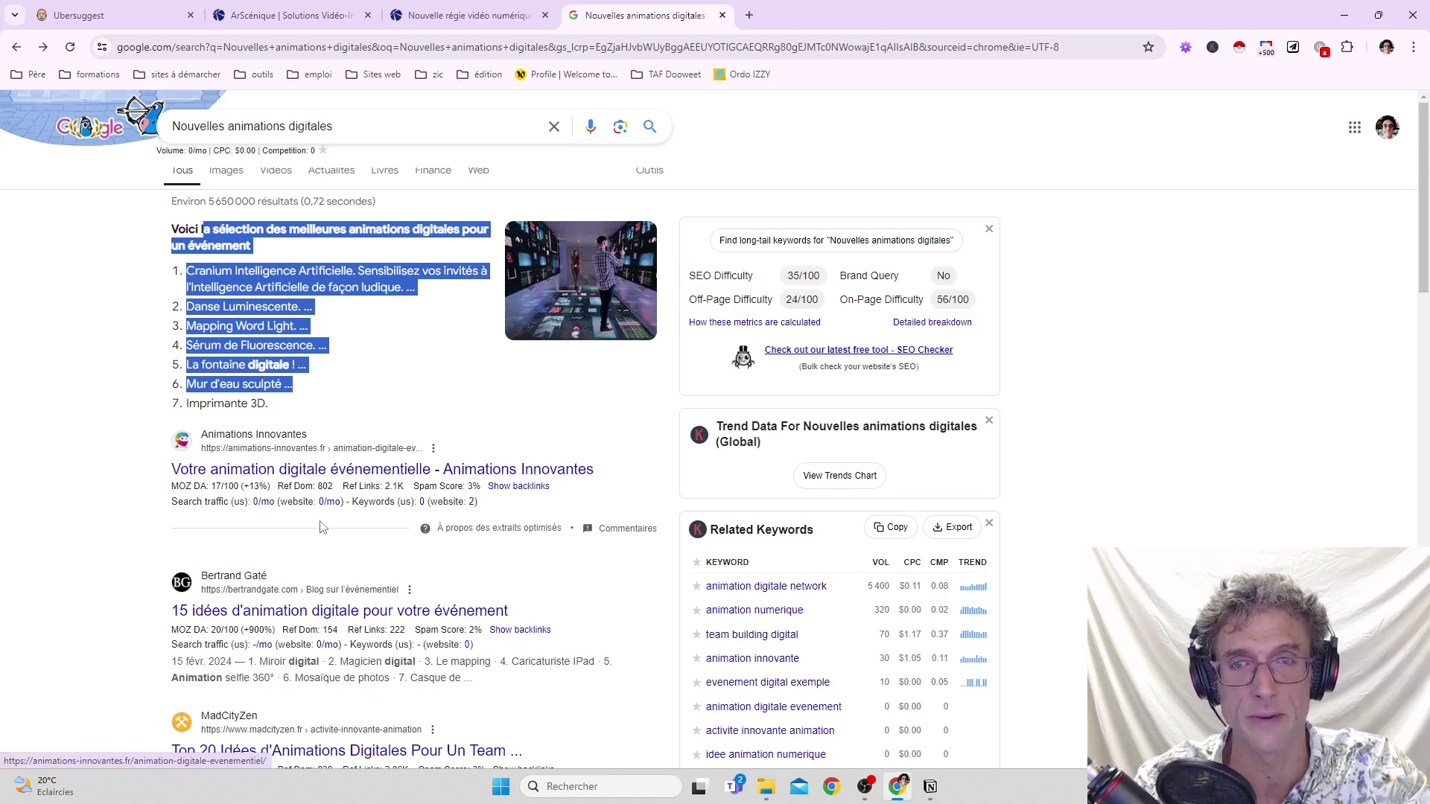
scroll(306, 540, down, 6)
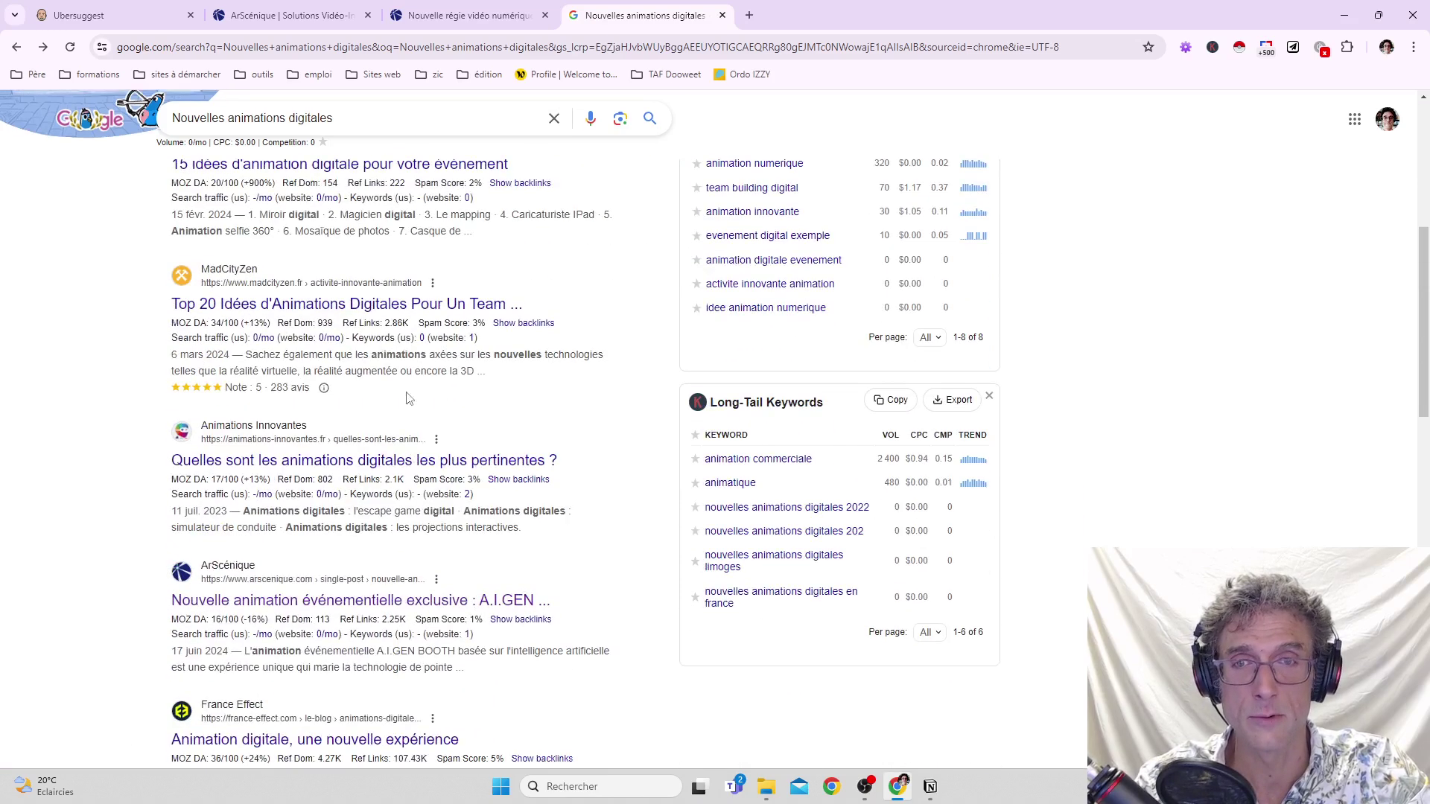
scroll(385, 260, up, 2)
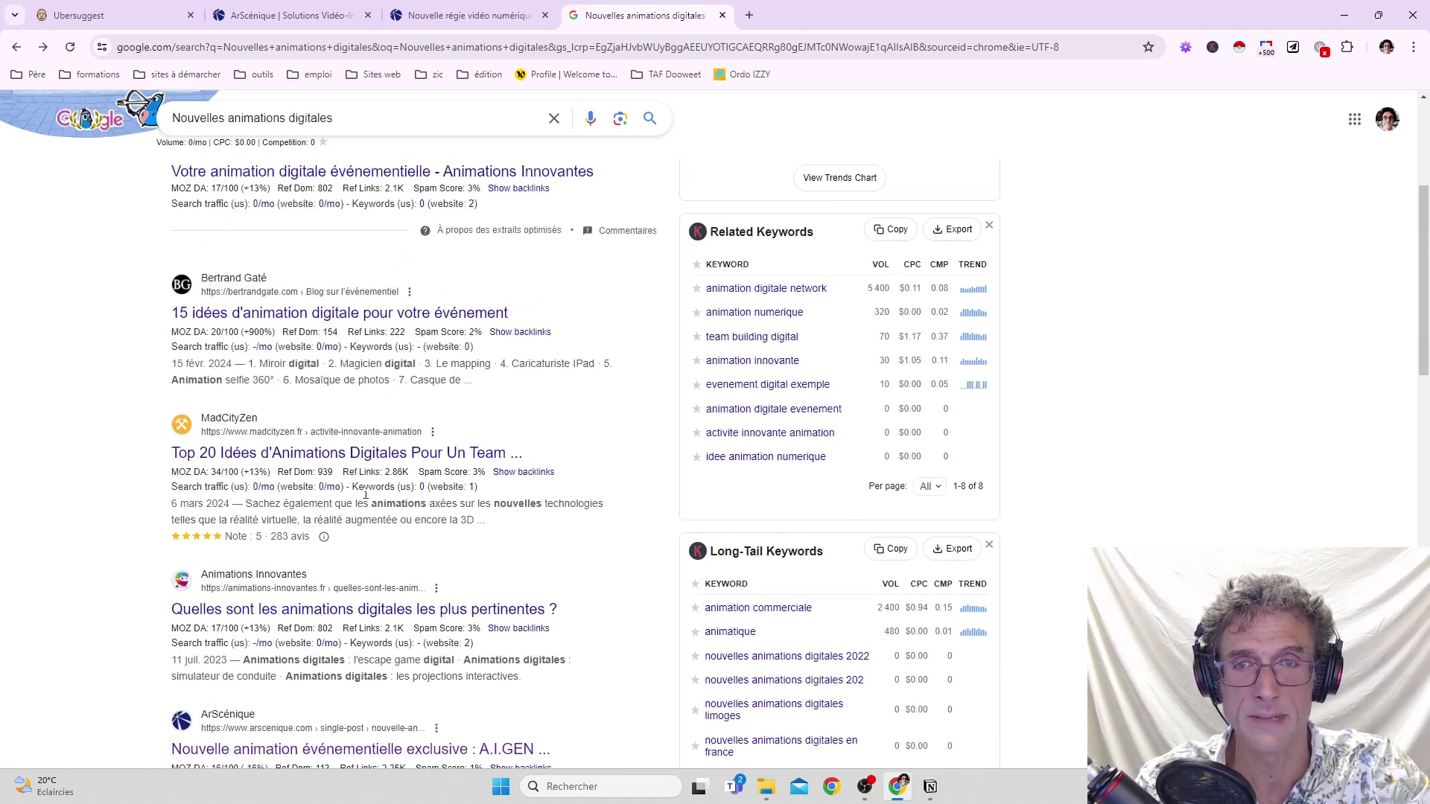
scroll(366, 495, down, 2)
scroll(301, 499, down, 2)
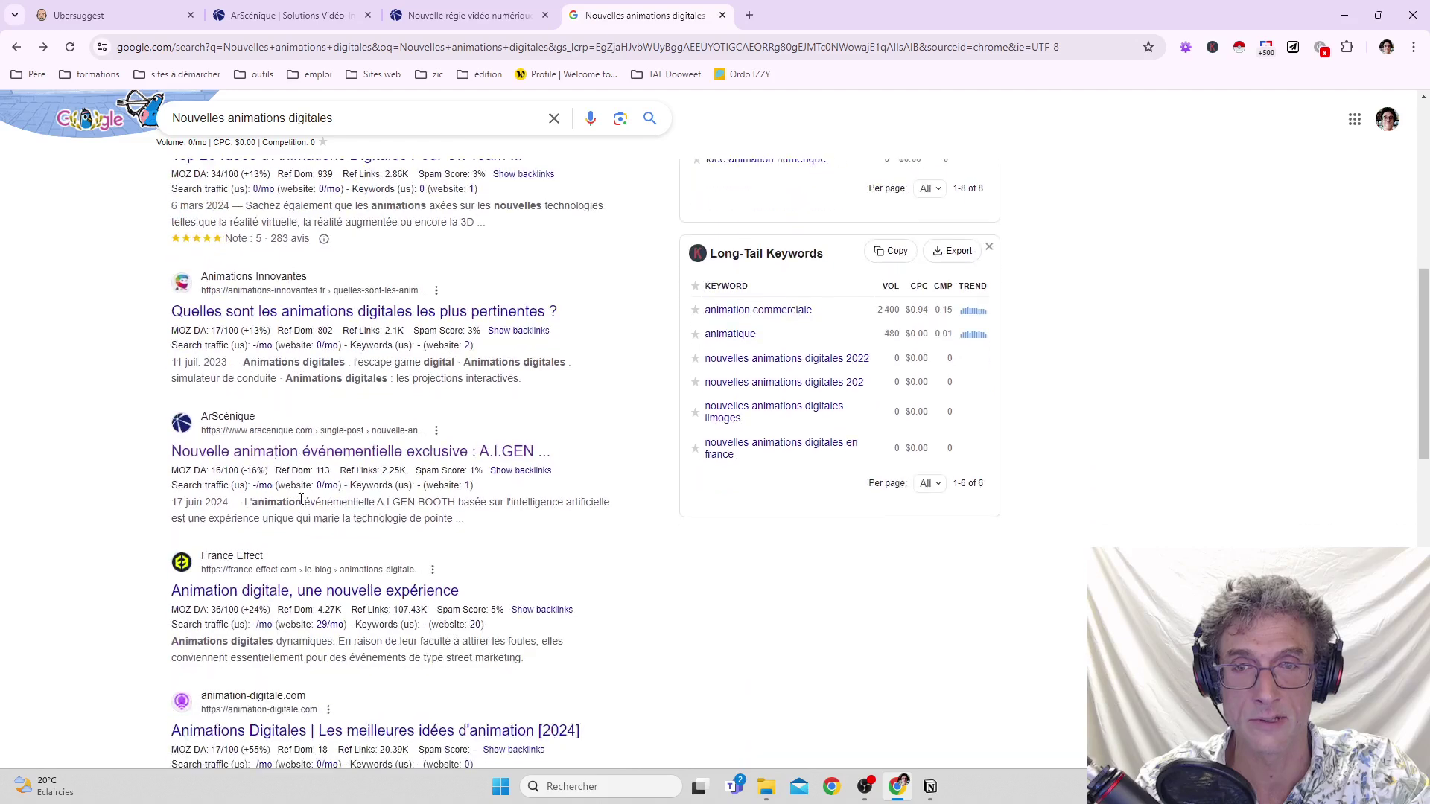
Check the best-positioned keyword in the Ubersuggest list and search Google for "art scénique".
click(149, 15)
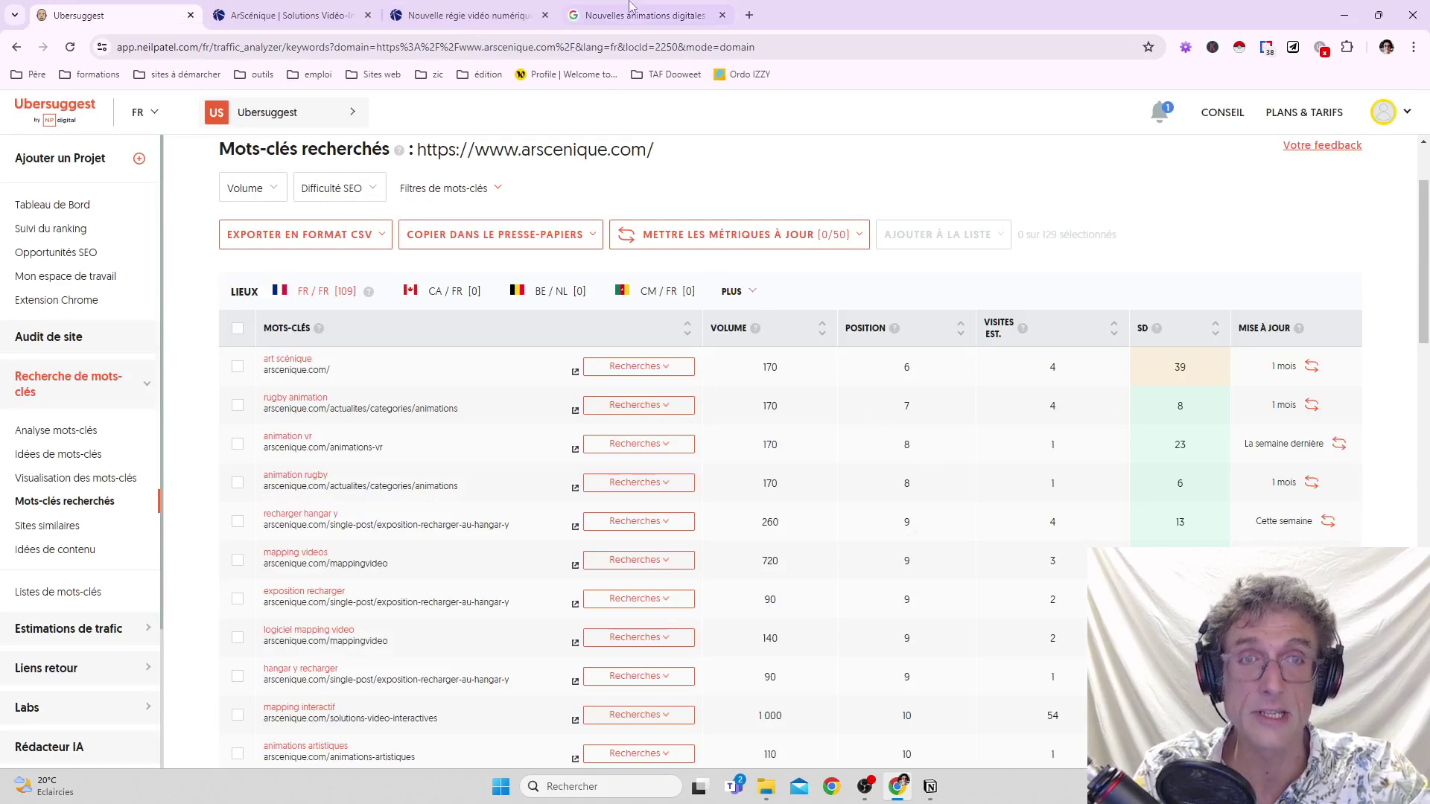
mouse_move(643, 16)
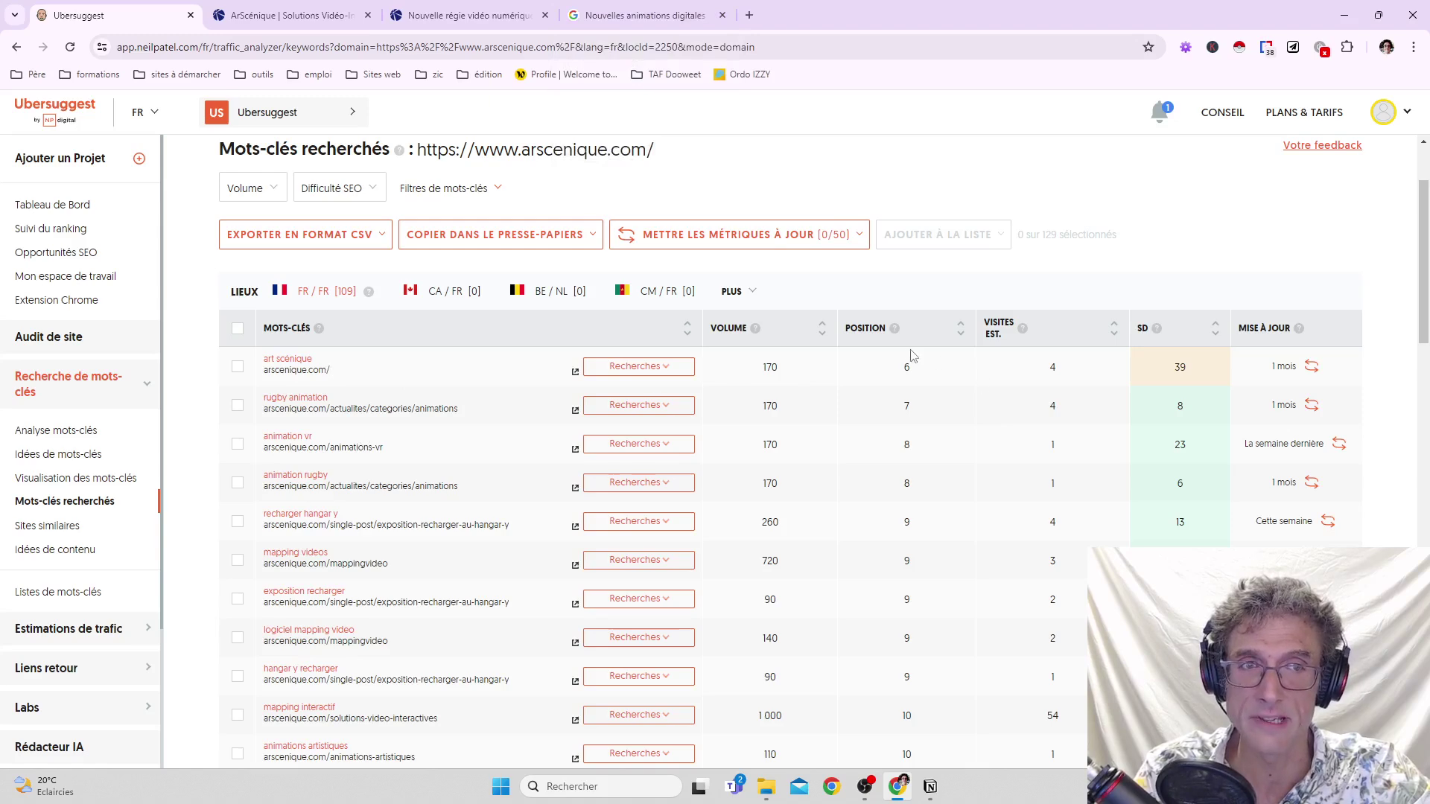
click(688, 13)
drag(337, 118, 149, 119)
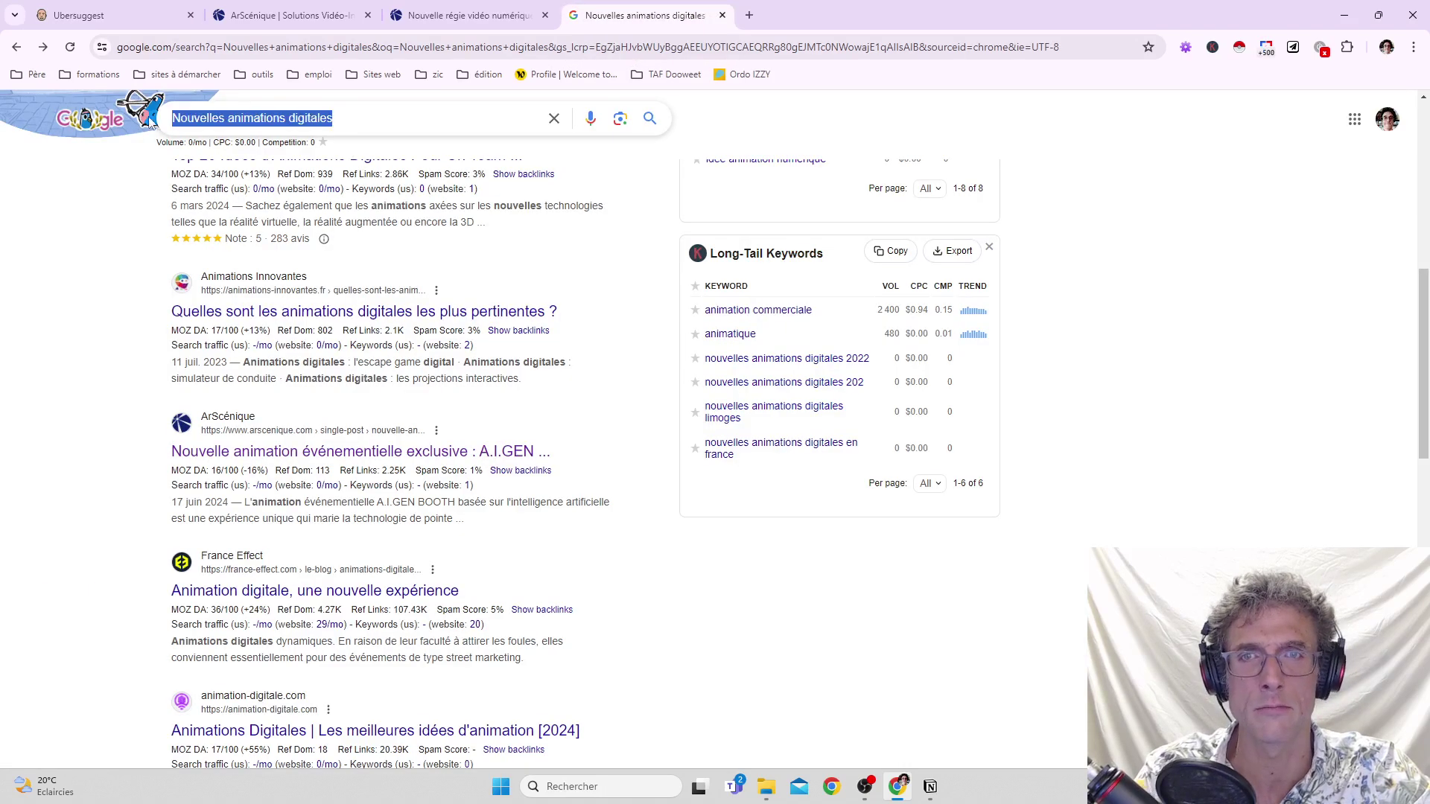
text(art scénique*)
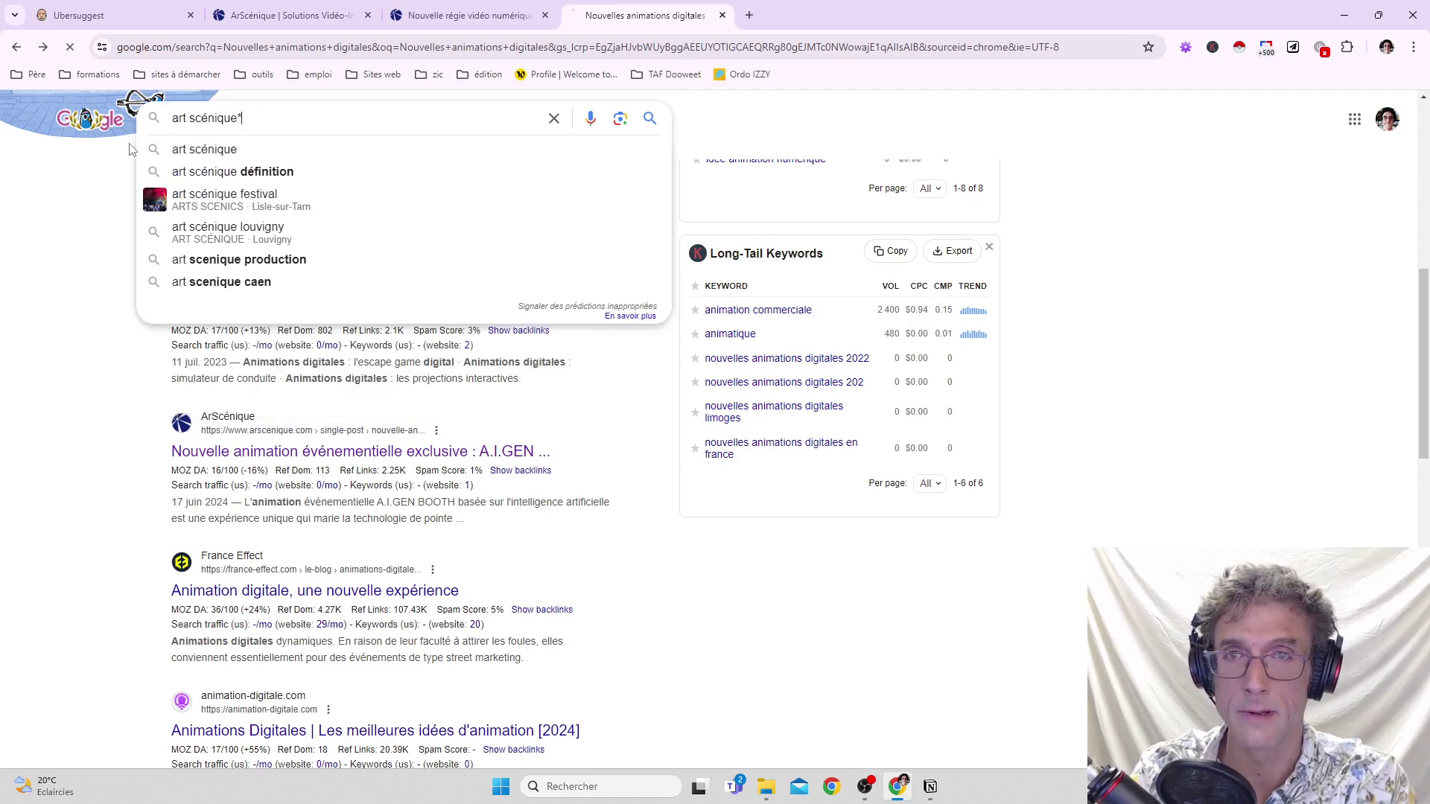
key(Return)
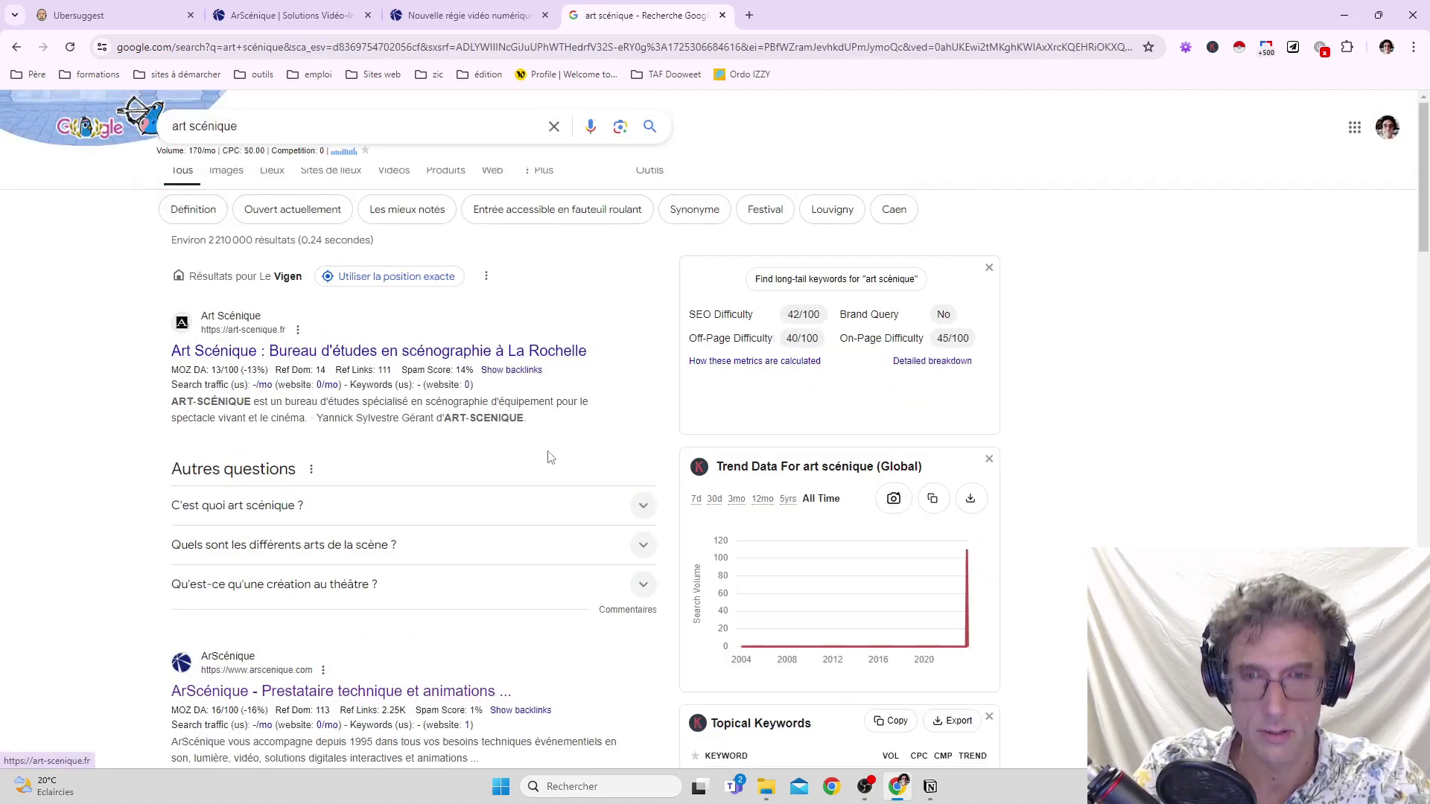
Look through the "art scénique" results, including the local listings, to compare ArScénique's ranking with its competitors.
scroll(549, 455, down, 2)
scroll(318, 551, down, 3)
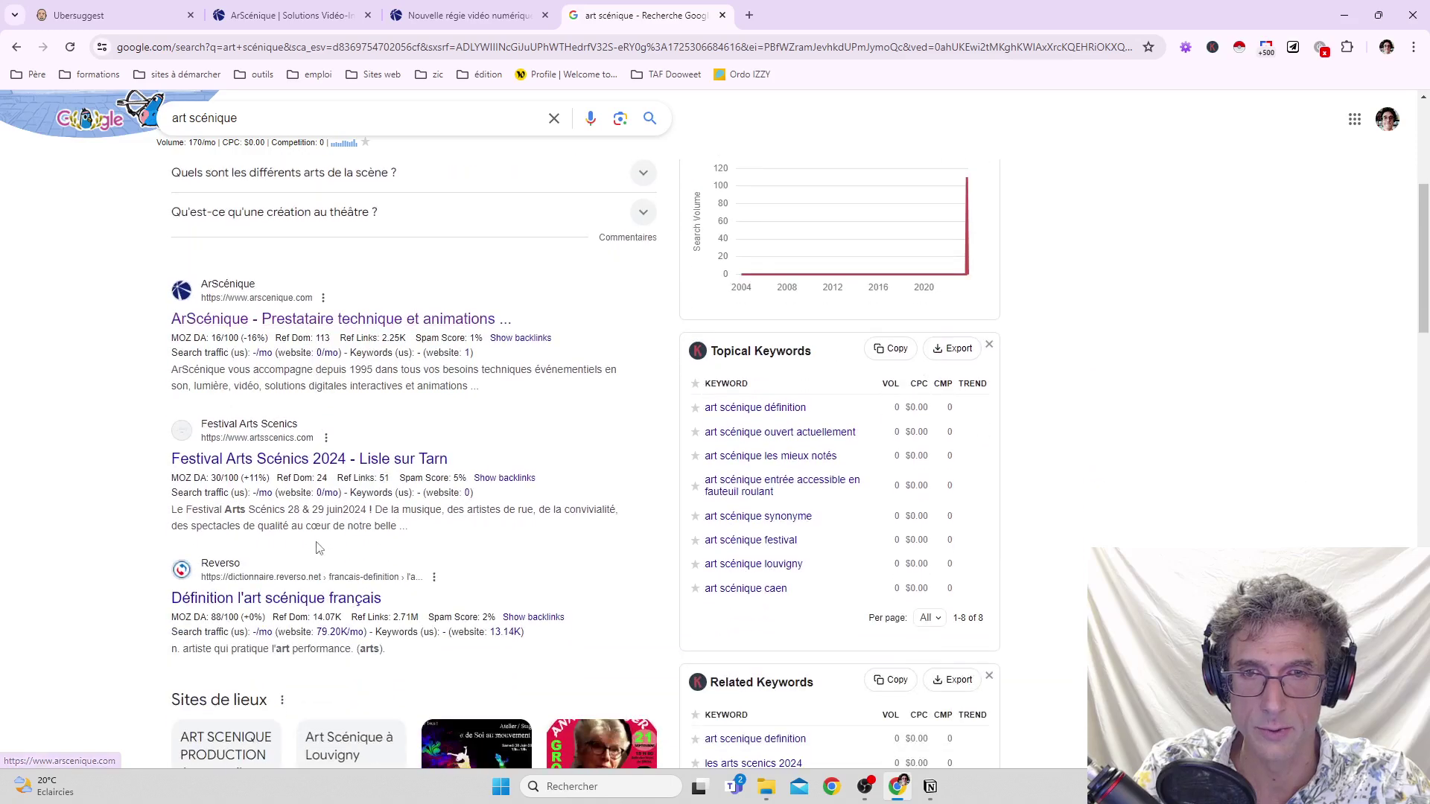
scroll(318, 552, down, 14)
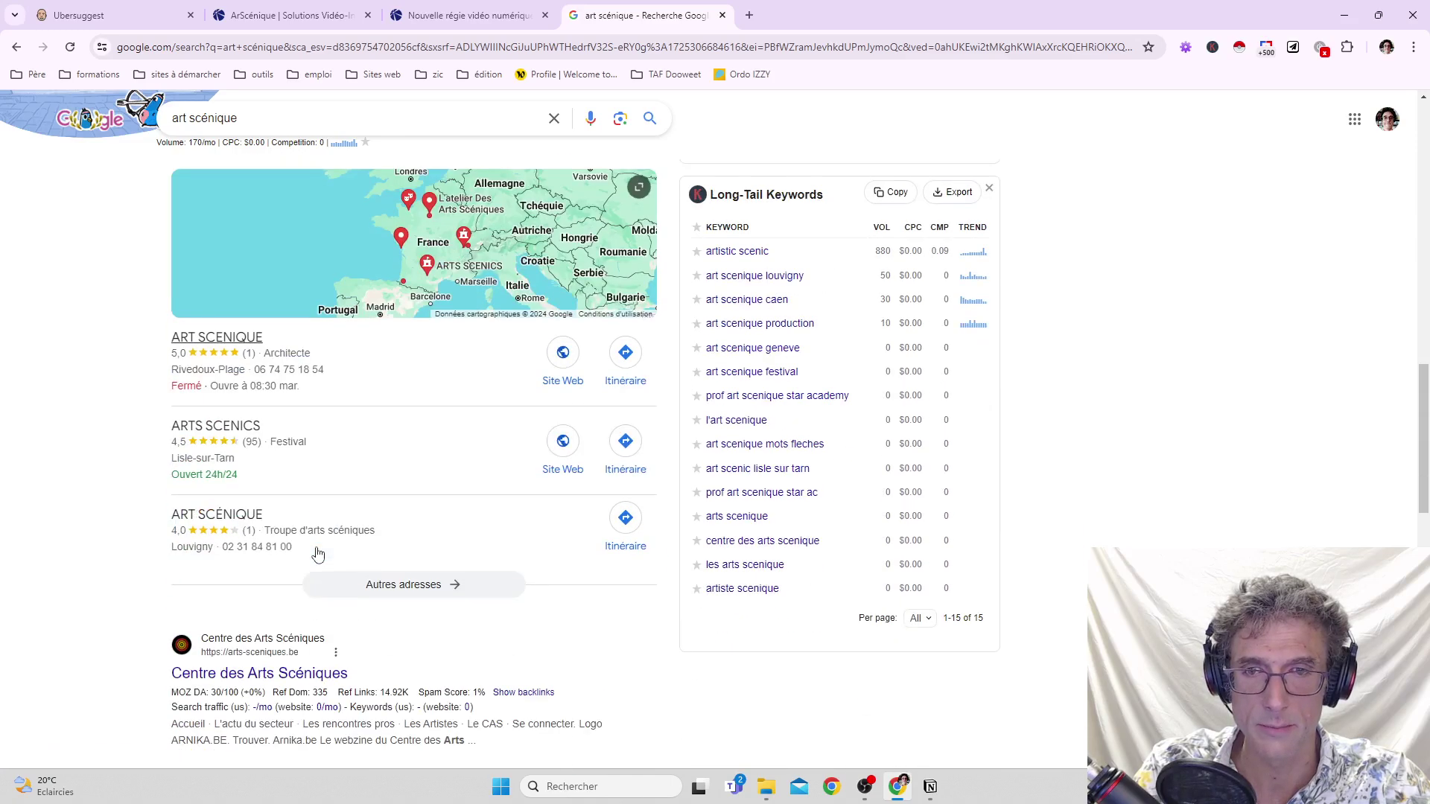
scroll(318, 554, down, 1)
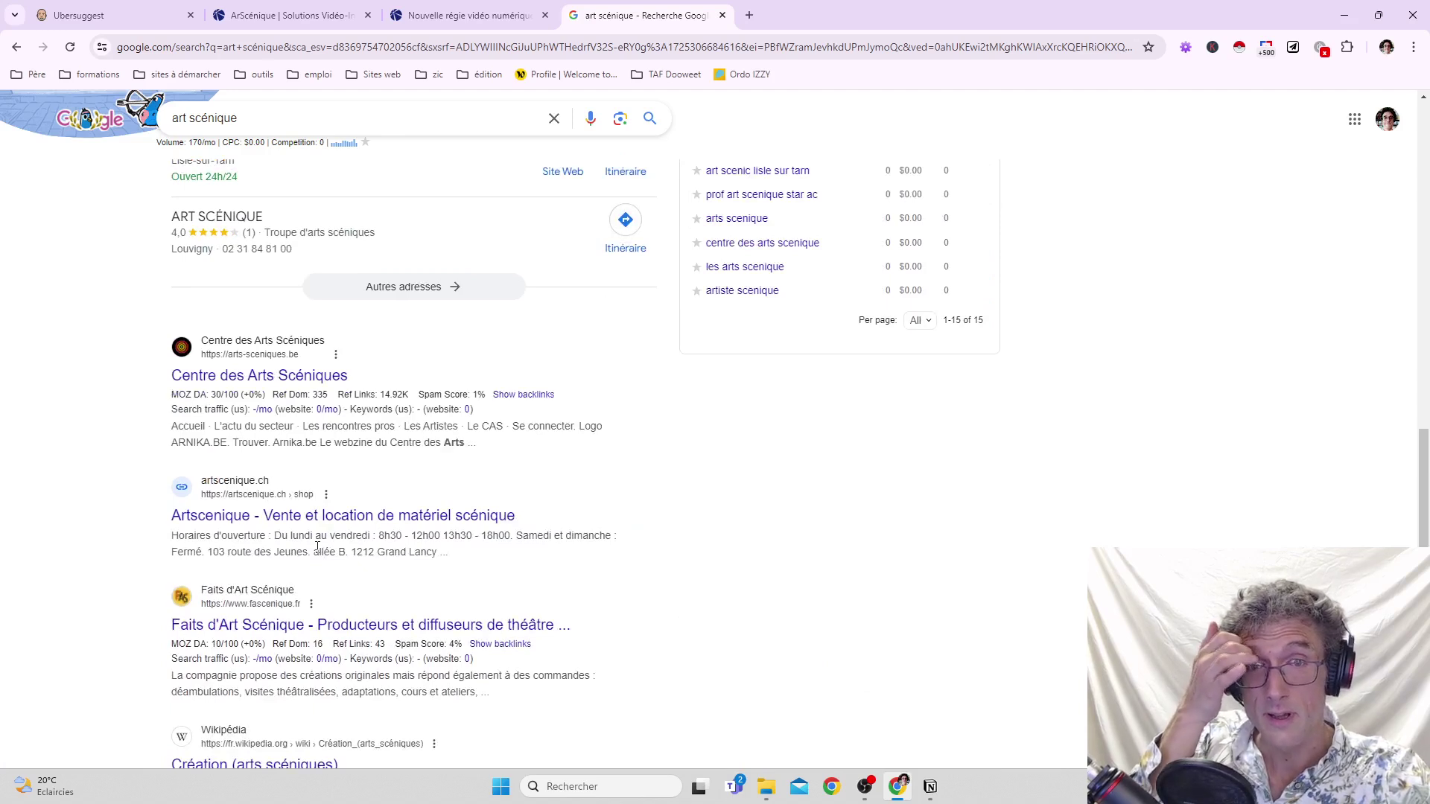
Return to the Ubersuggest keyword list and review the keywords and pages ranked on Google's first and second pages.
click(125, 16)
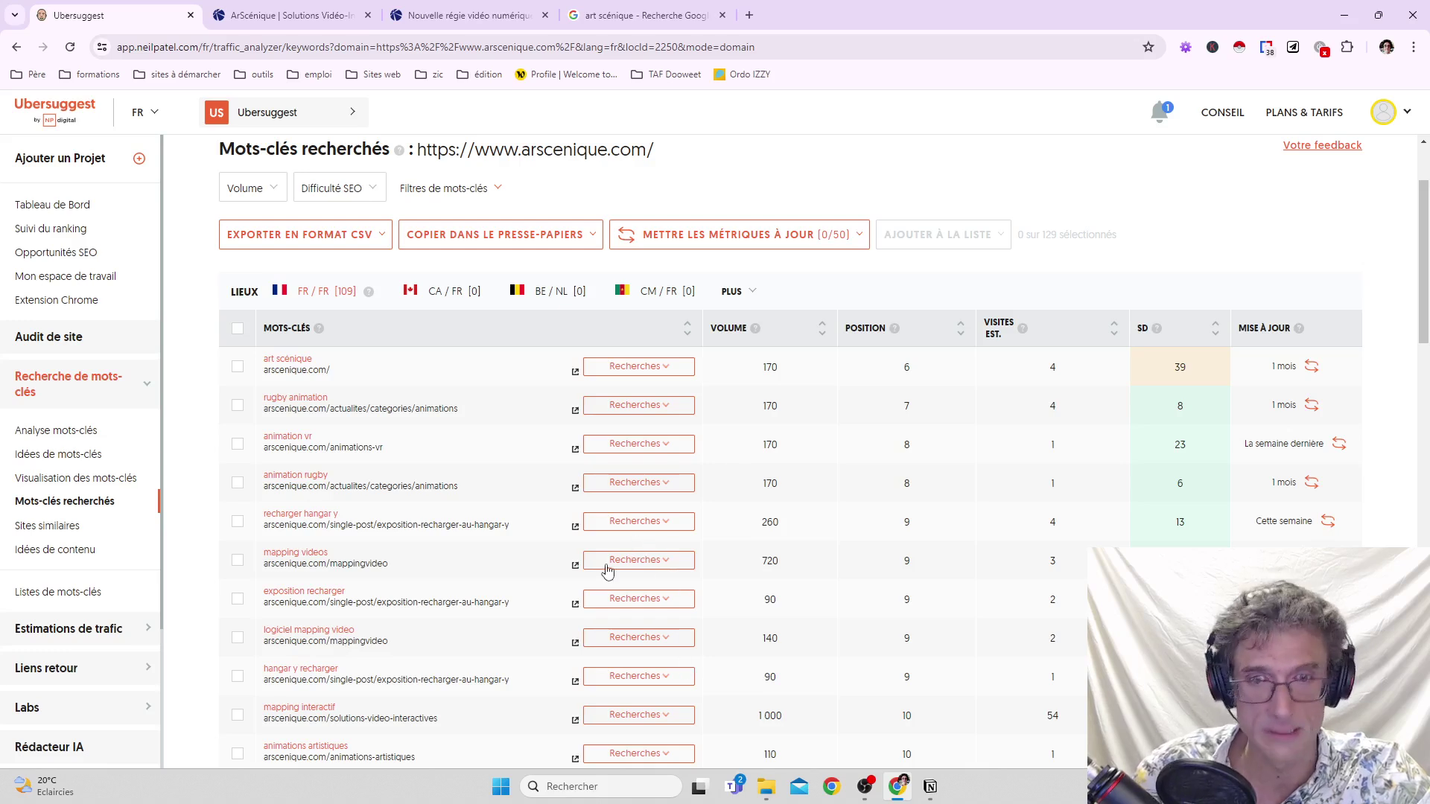
scroll(605, 571, down, 6)
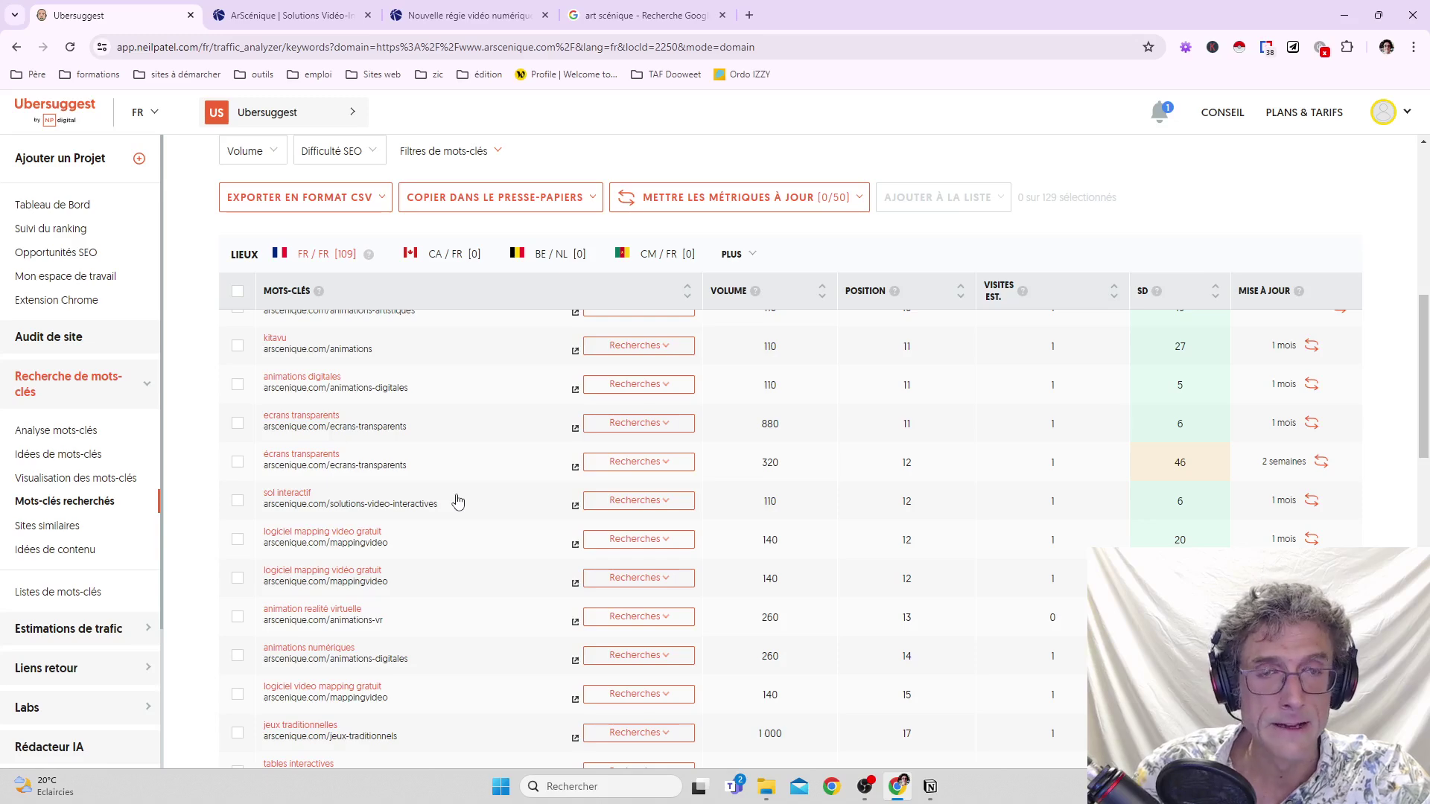
scroll(458, 501, up, 5)
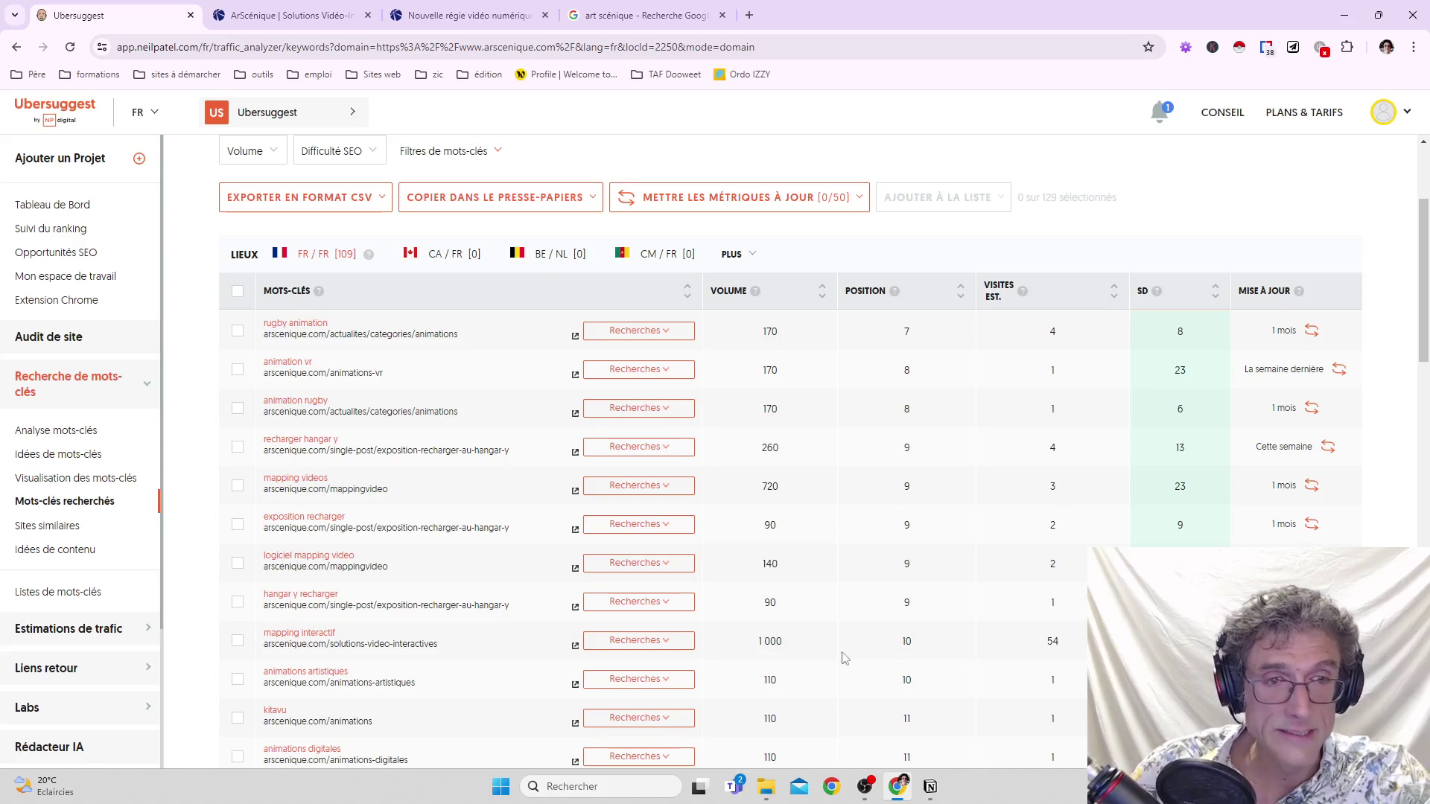
Compare the search volume, position and estimated visits of the keyword "mapping interactif".
double_click(1060, 644)
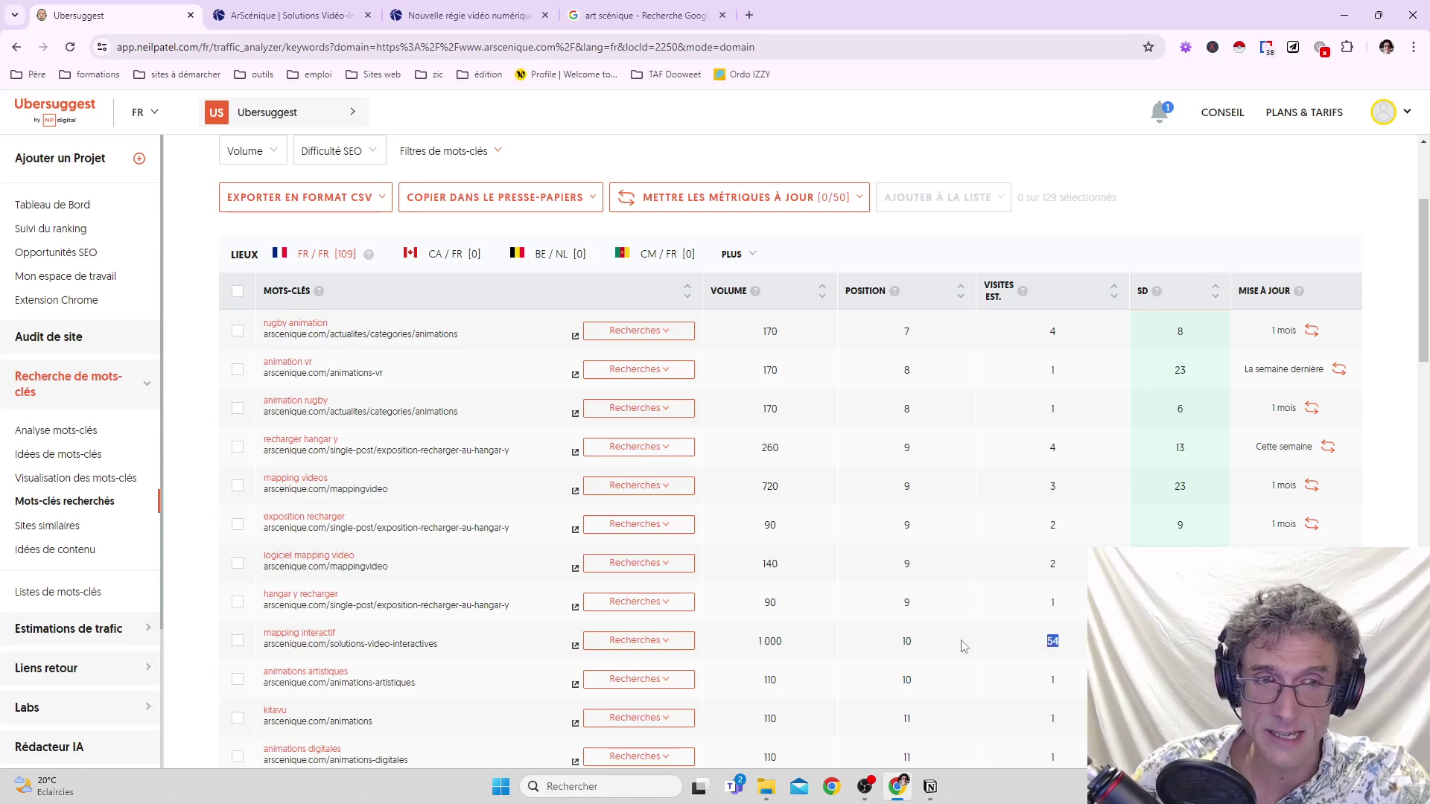
drag(749, 654, 790, 648)
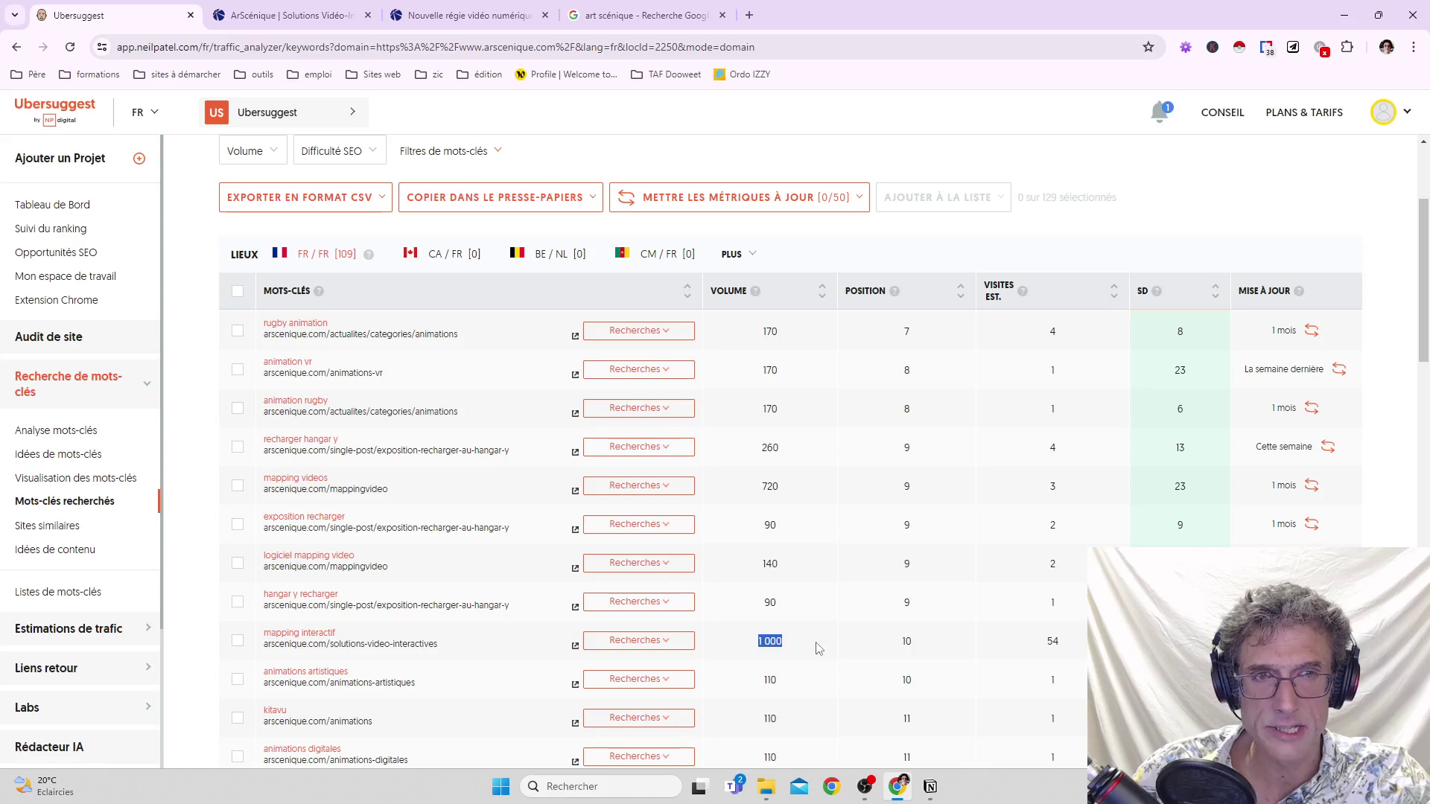
drag(898, 647, 928, 648)
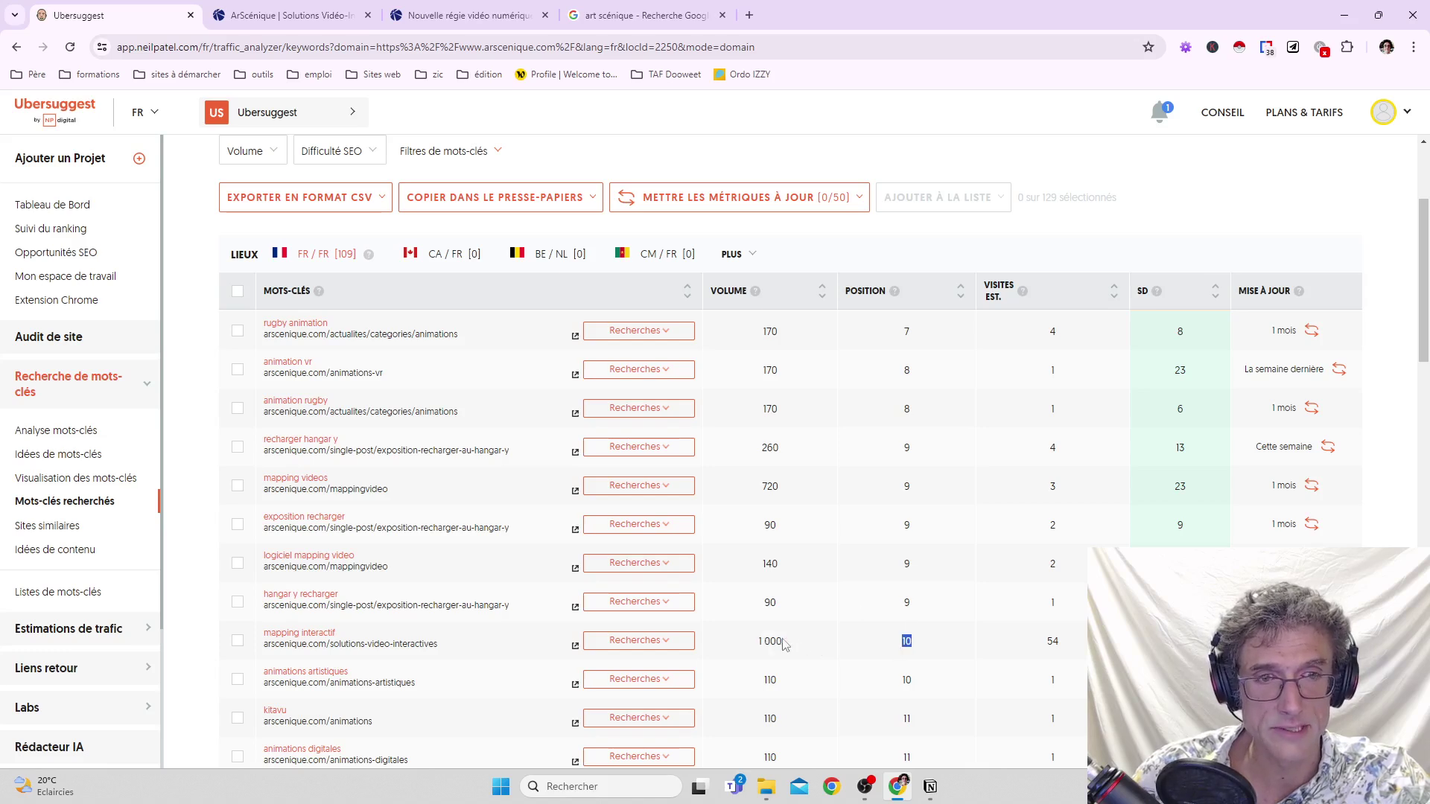
drag(747, 646, 783, 645)
drag(1039, 647, 1076, 648)
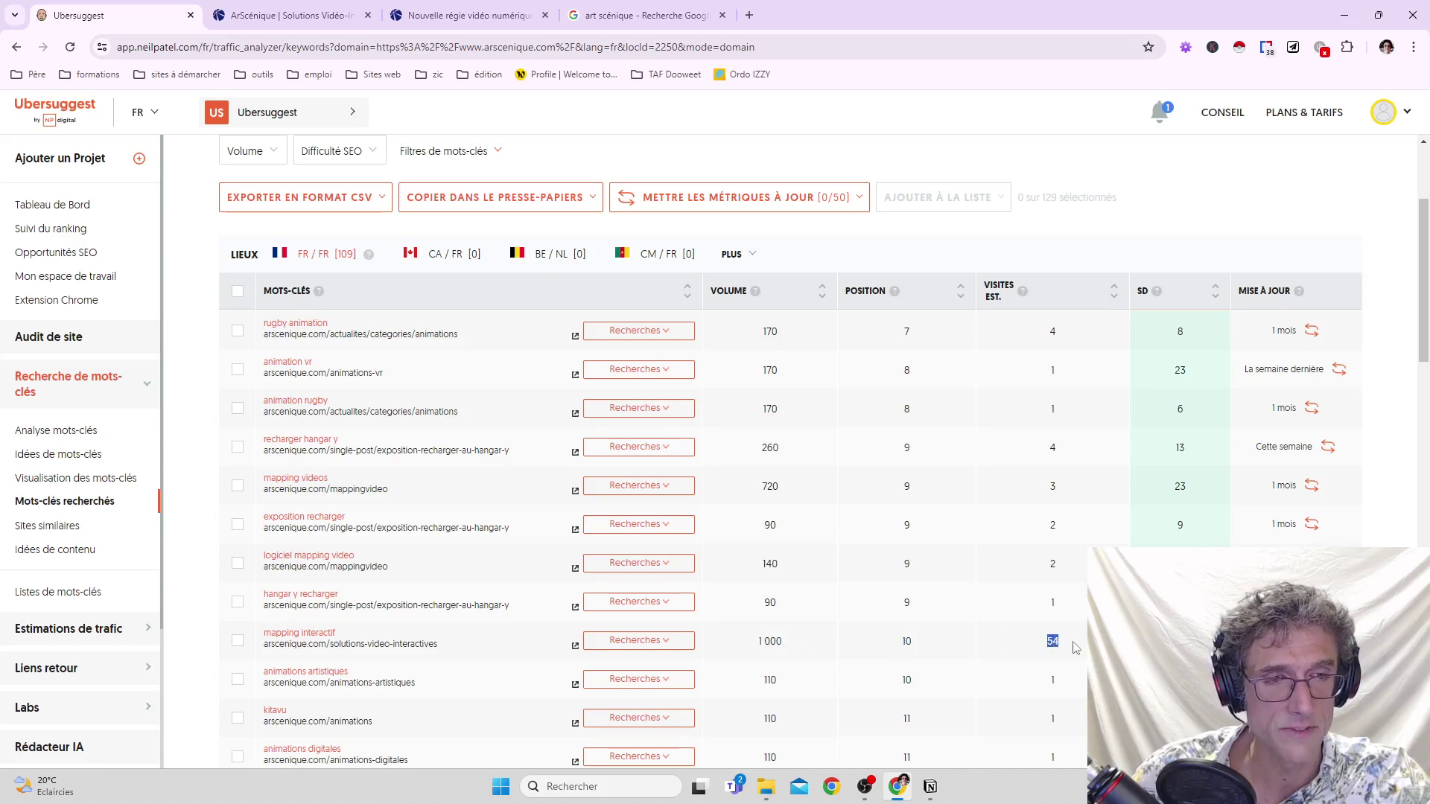
Examine the lower-ranked keywords below "mapping interactif", comparing their positions, volumes and estimated visits.
scroll(901, 638, down, 2)
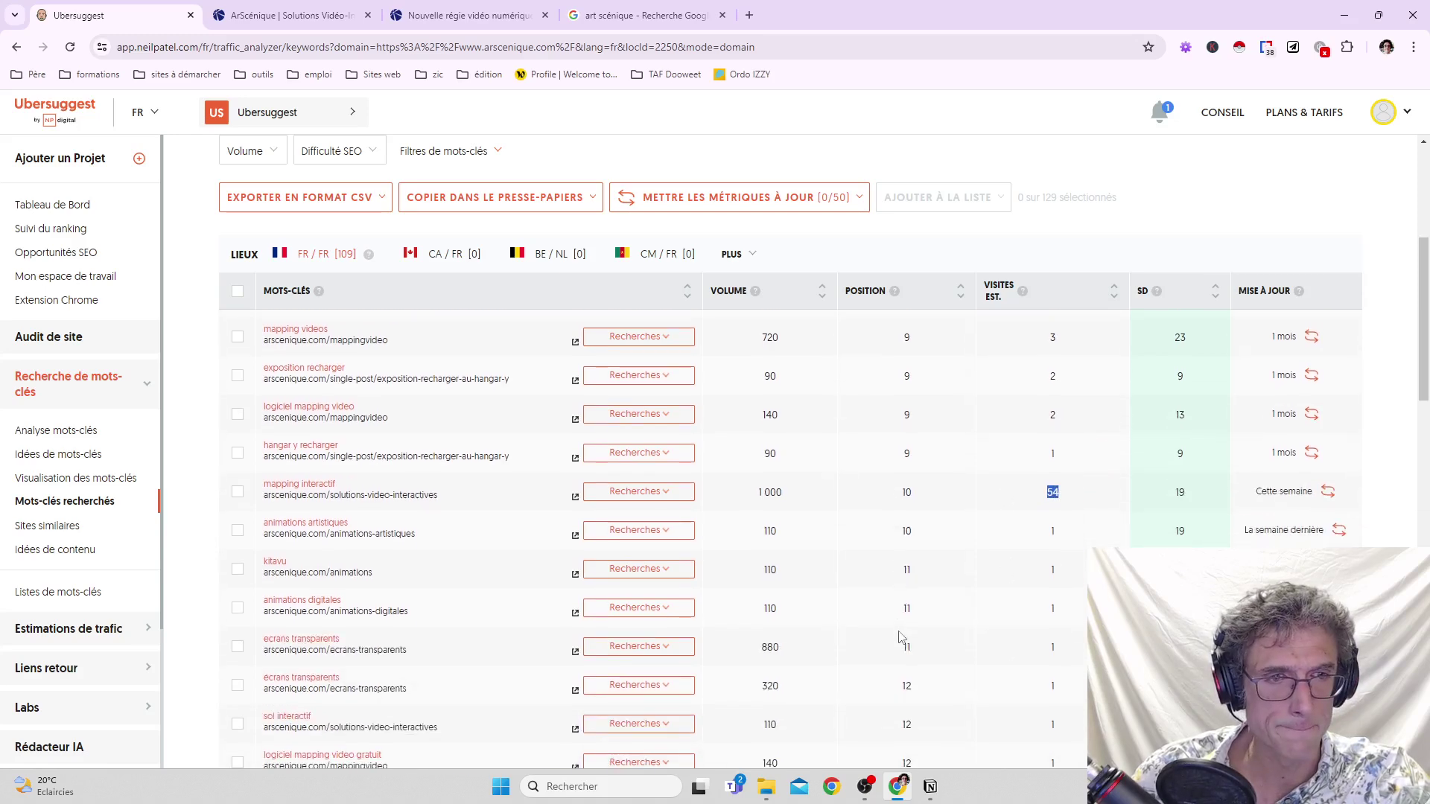
scroll(974, 592, down, 3)
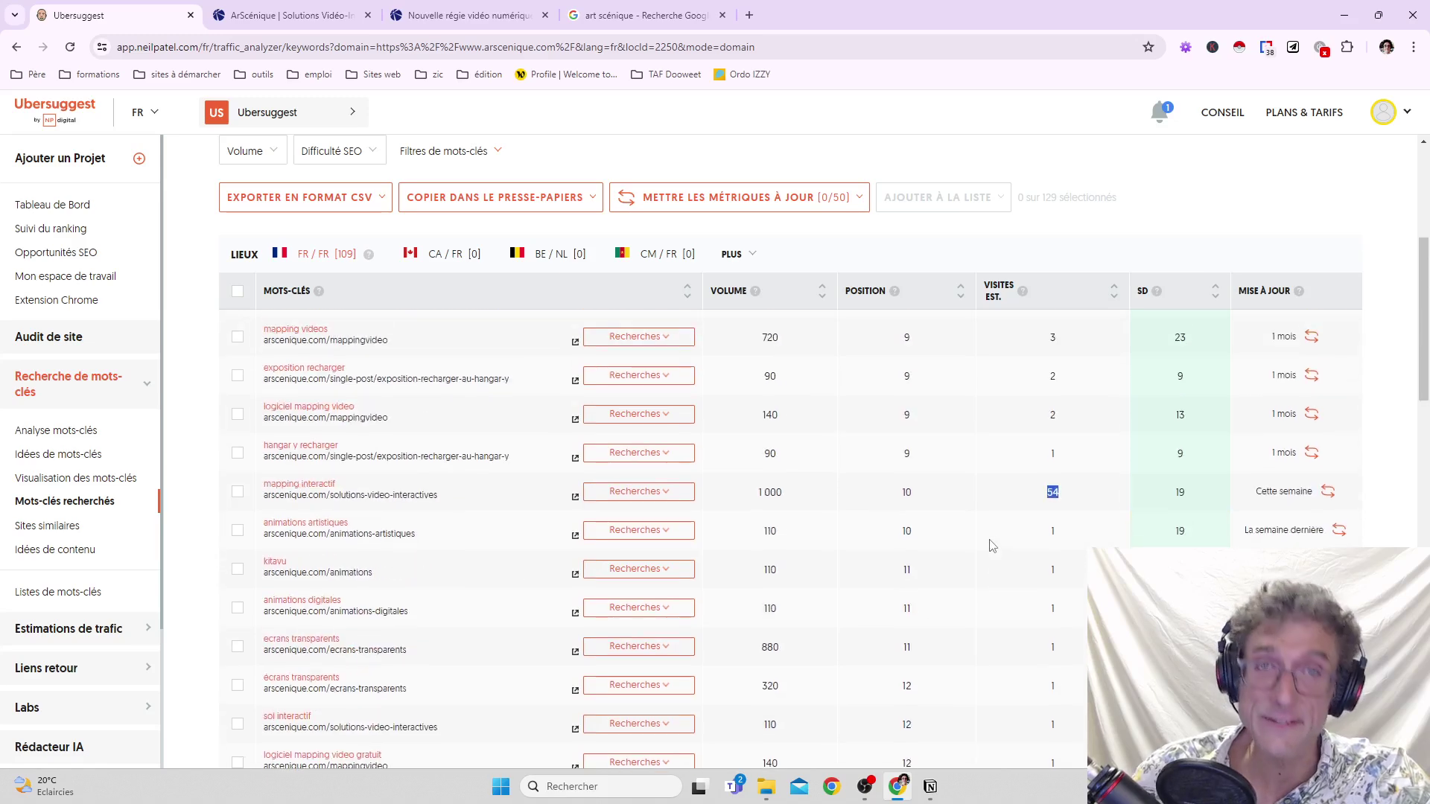
scroll(968, 521, down, 2)
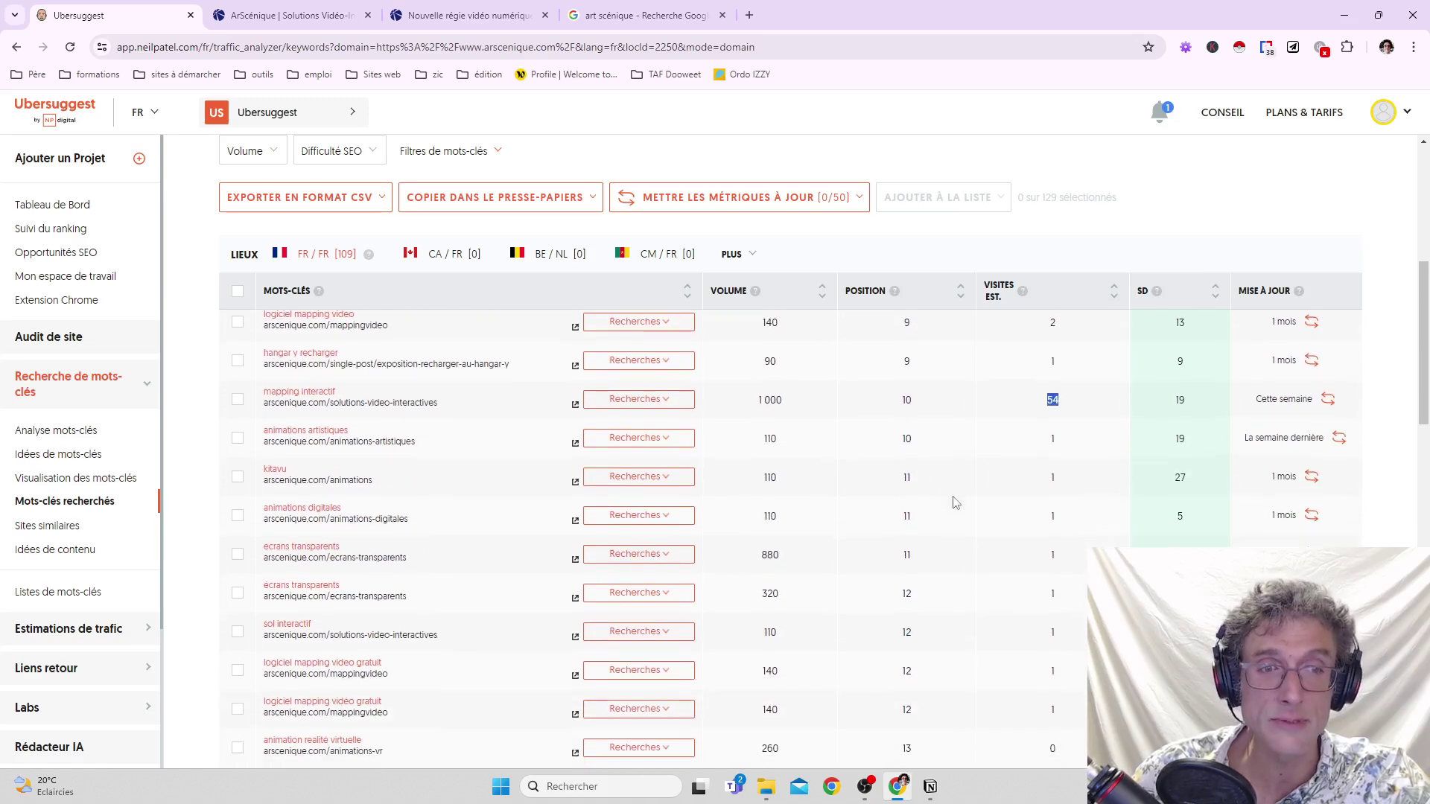
scroll(956, 503, down, 6)
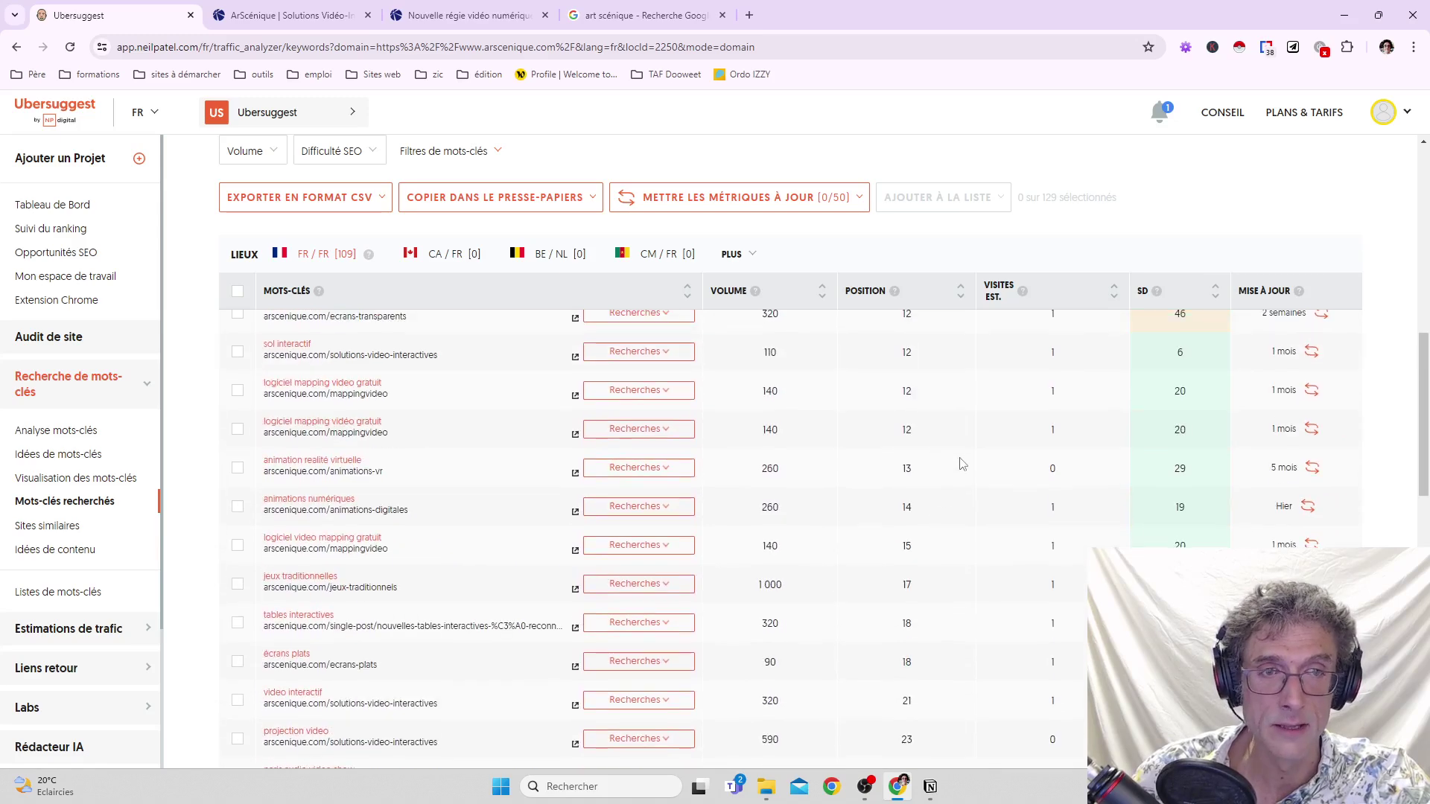
scroll(488, 547, up, 3)
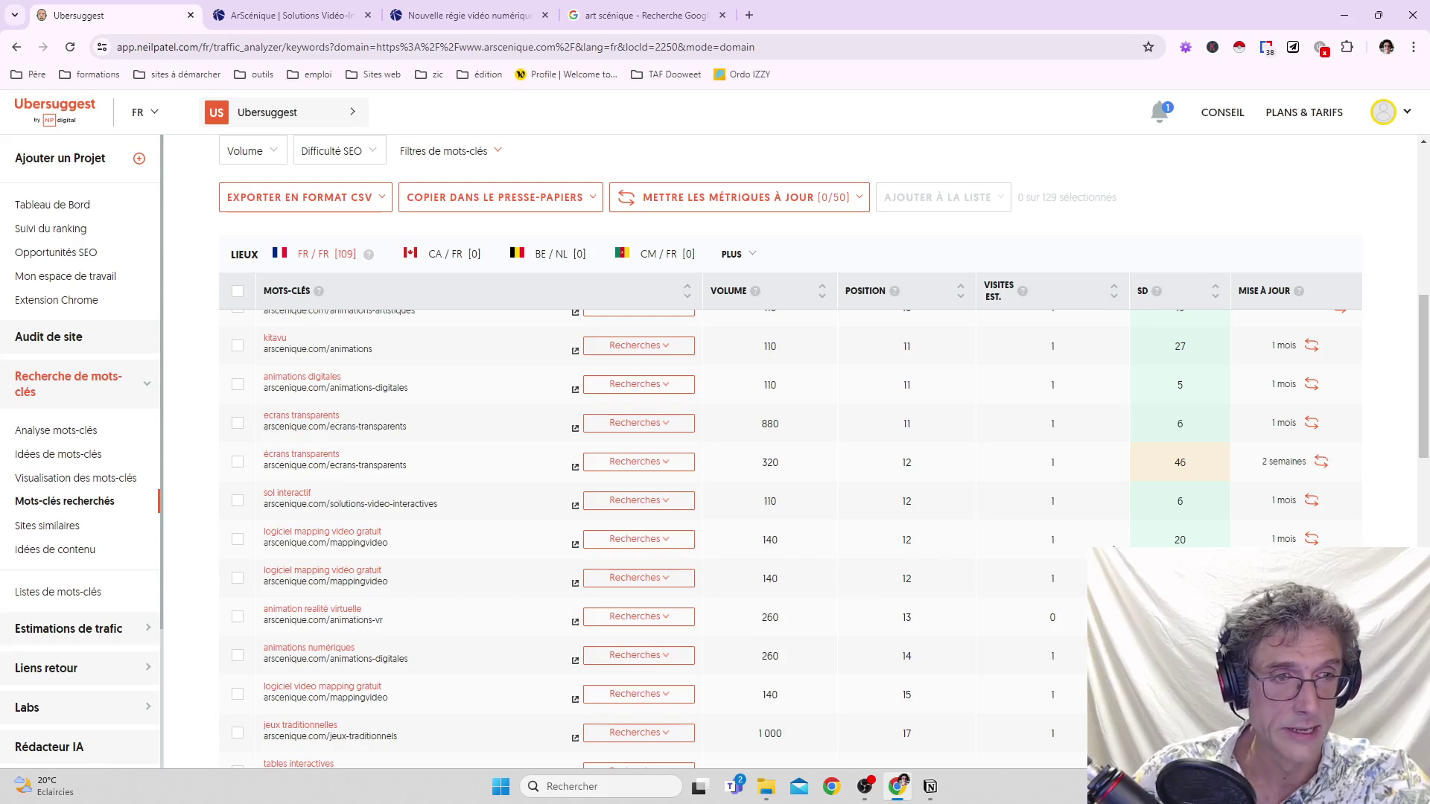
Check the SEO difficulty and position of the keyword "logiciel mapping video gratuit".
drag(1160, 541, 1191, 545)
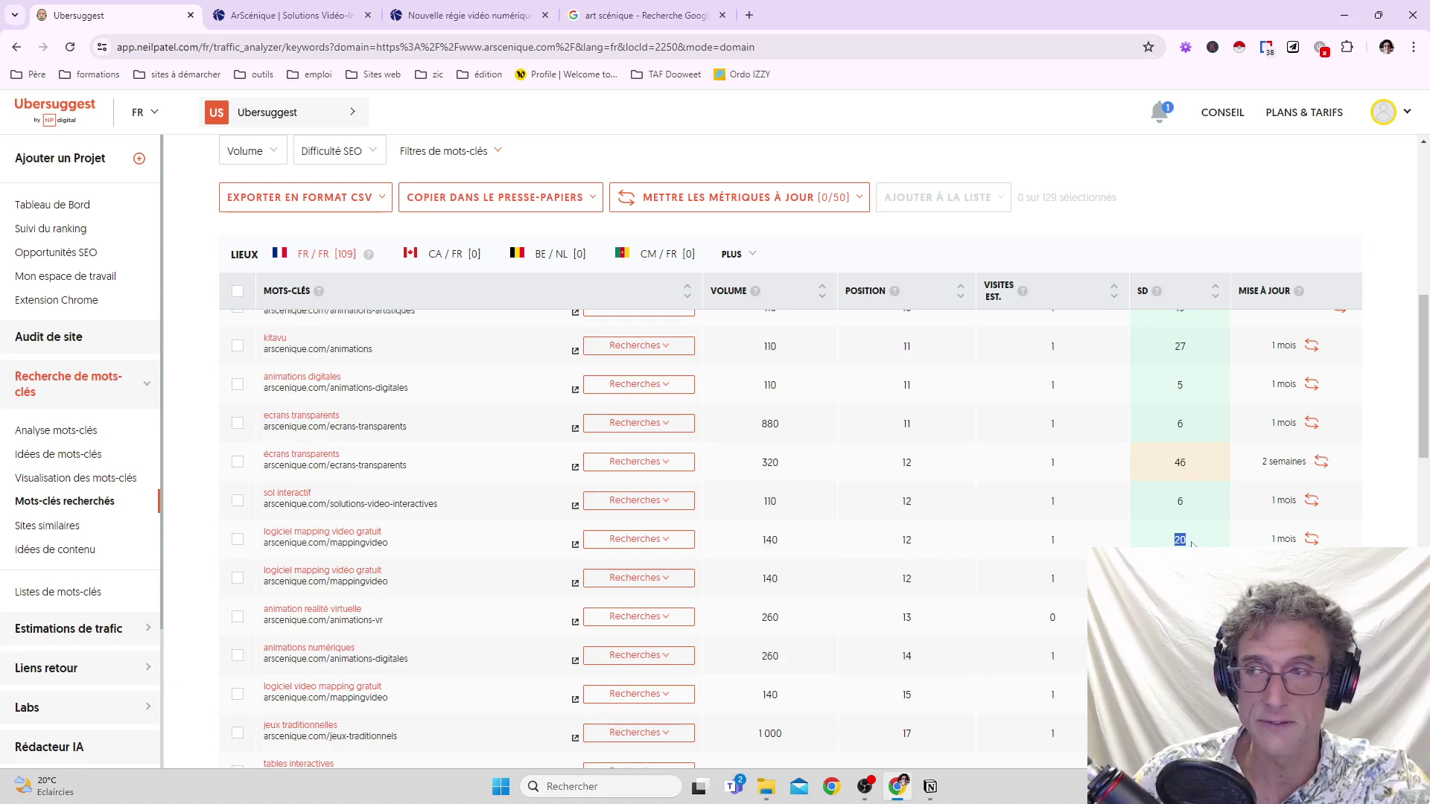
click(1190, 569)
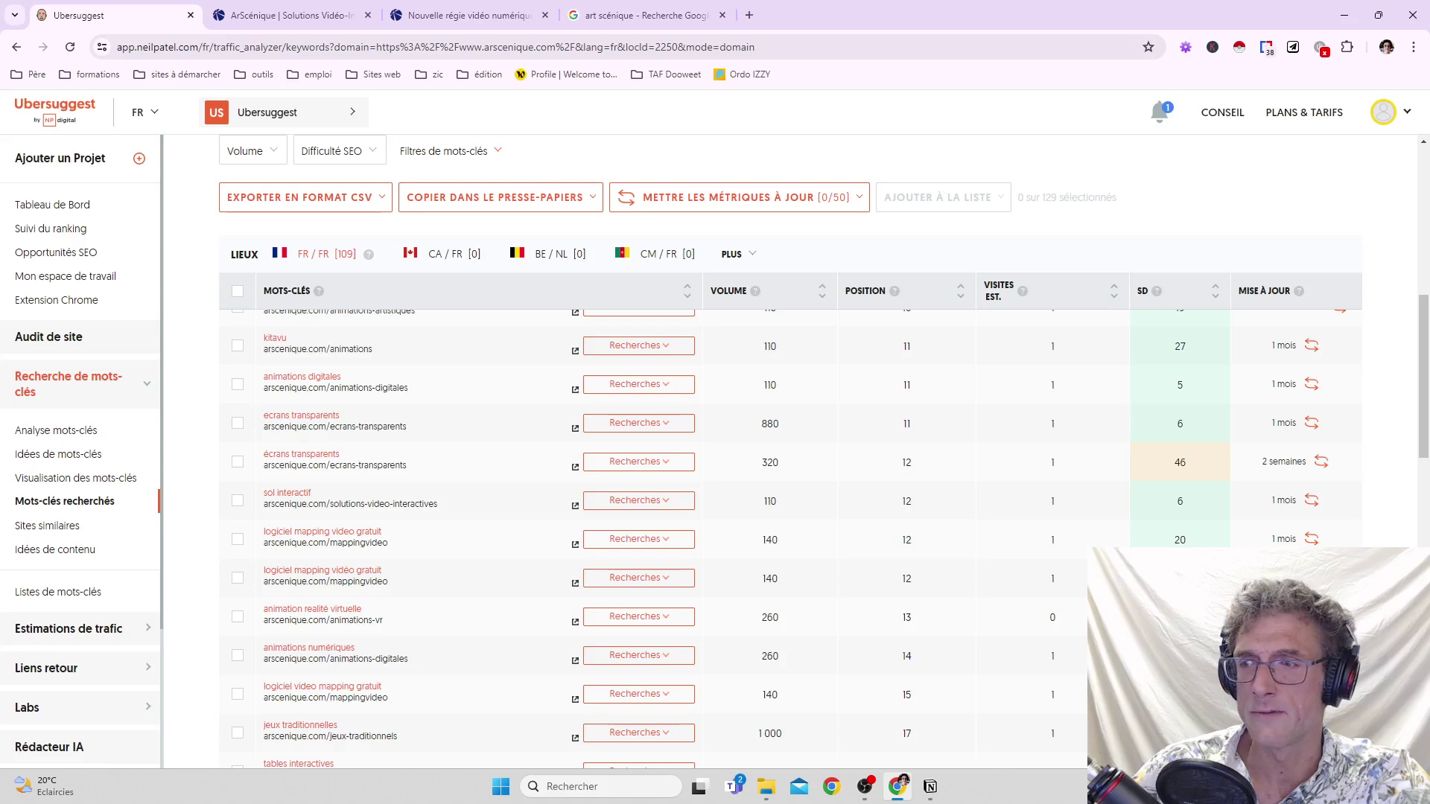
click(930, 786)
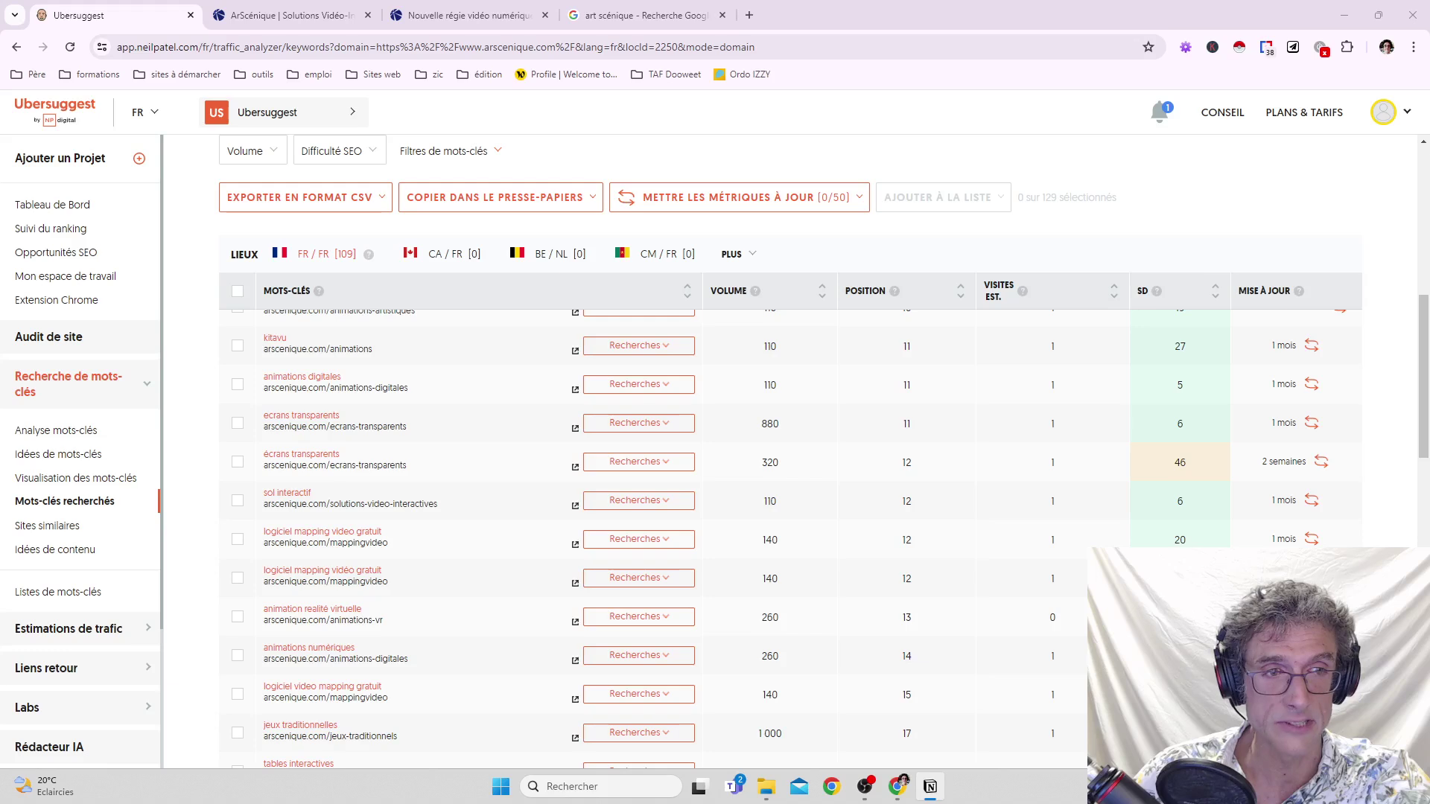
double_click(1177, 539)
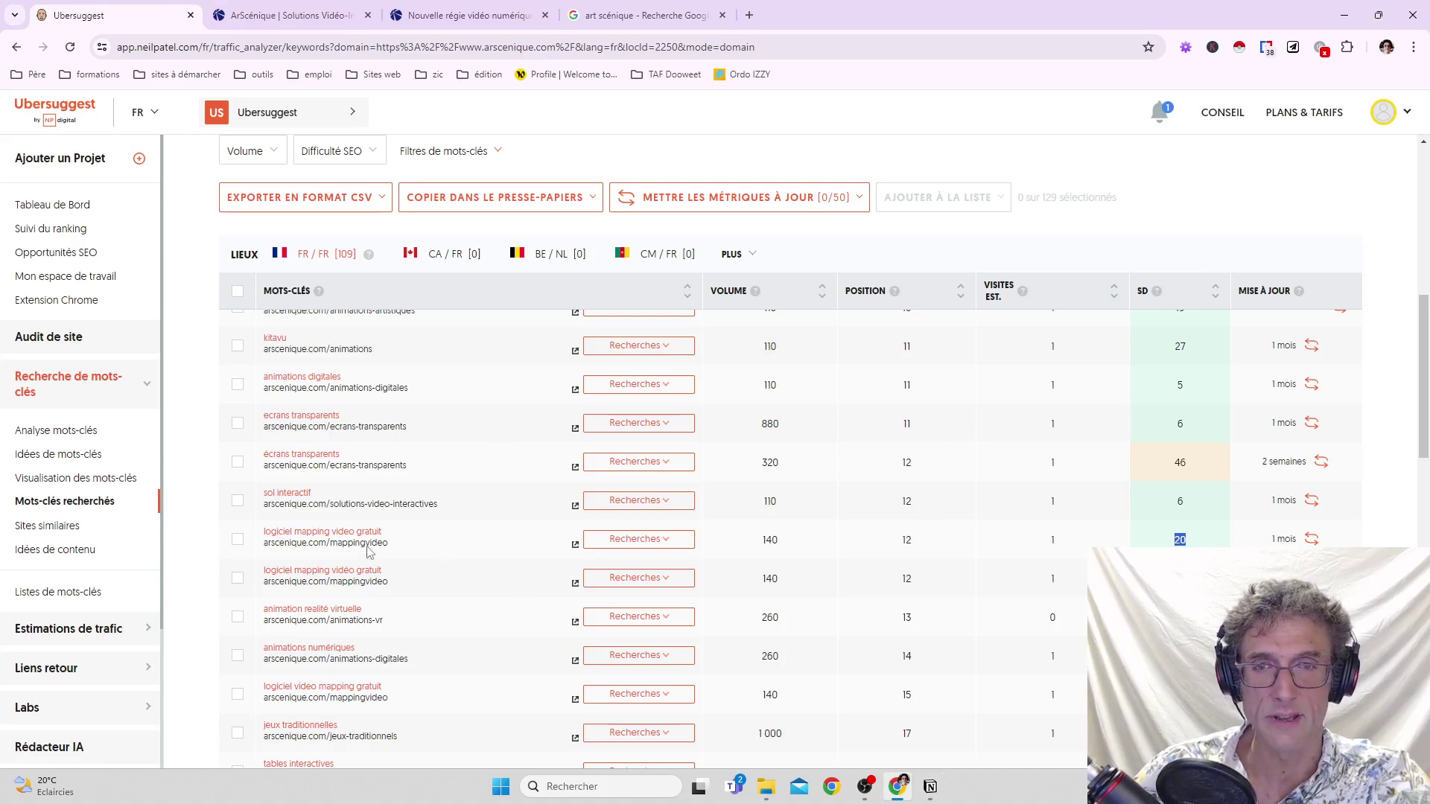
double_click(906, 542)
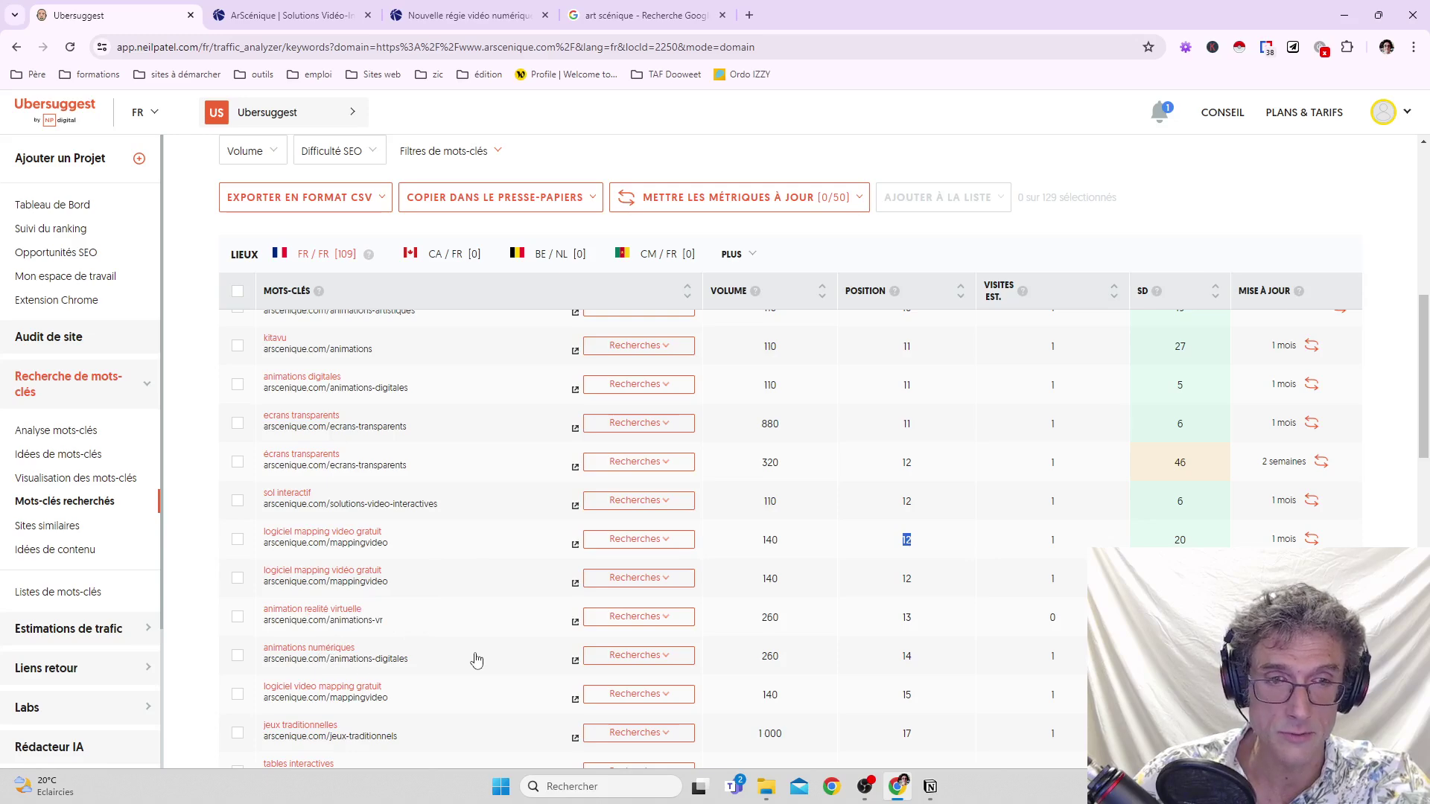
Review the remaining ranked keywords from "animation réalité virtuelle" down to "mapping video", comparing their volumes and positions, and return to the list's start.
scroll(480, 704, down, 2)
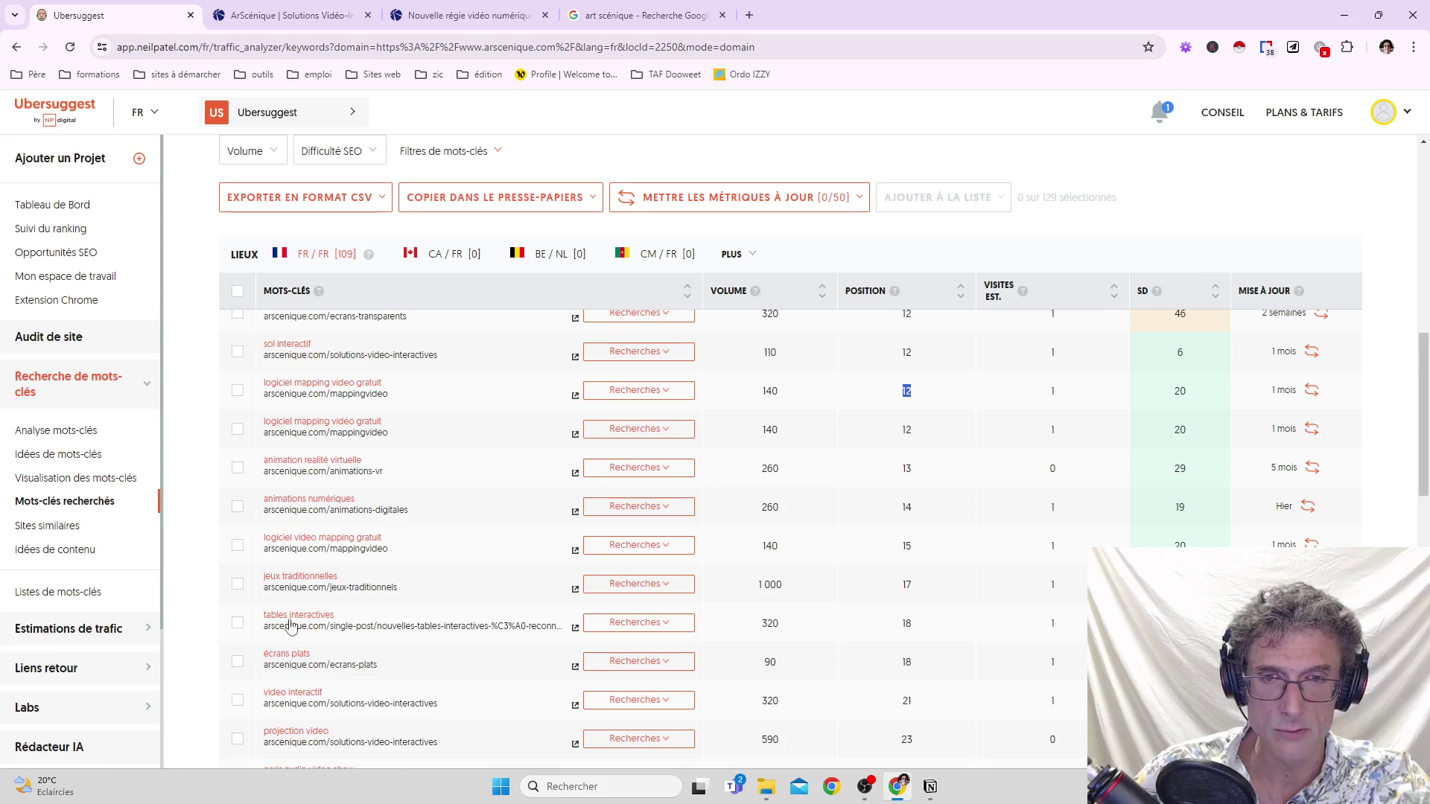
scroll(388, 656, down, 2)
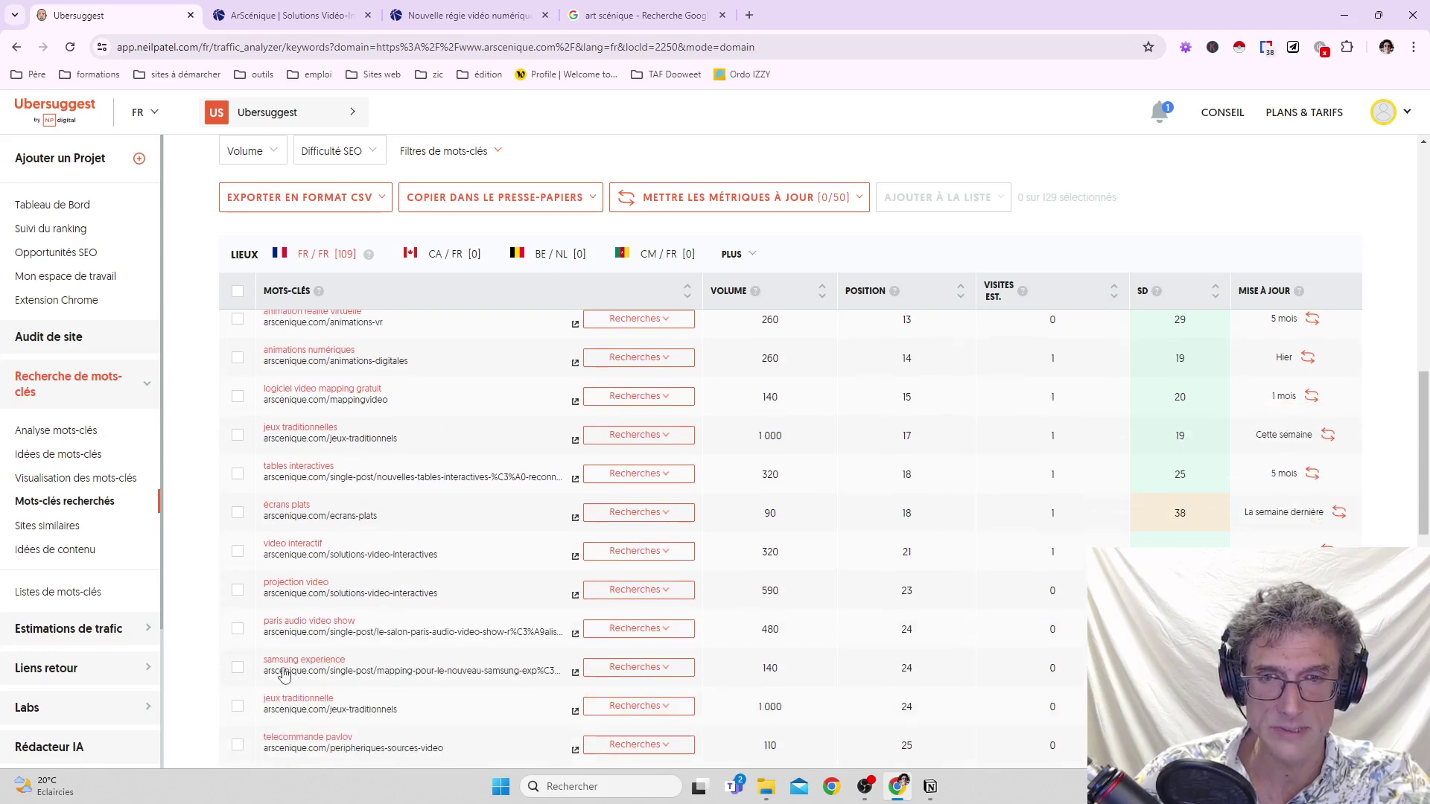
scroll(417, 595, down, 2)
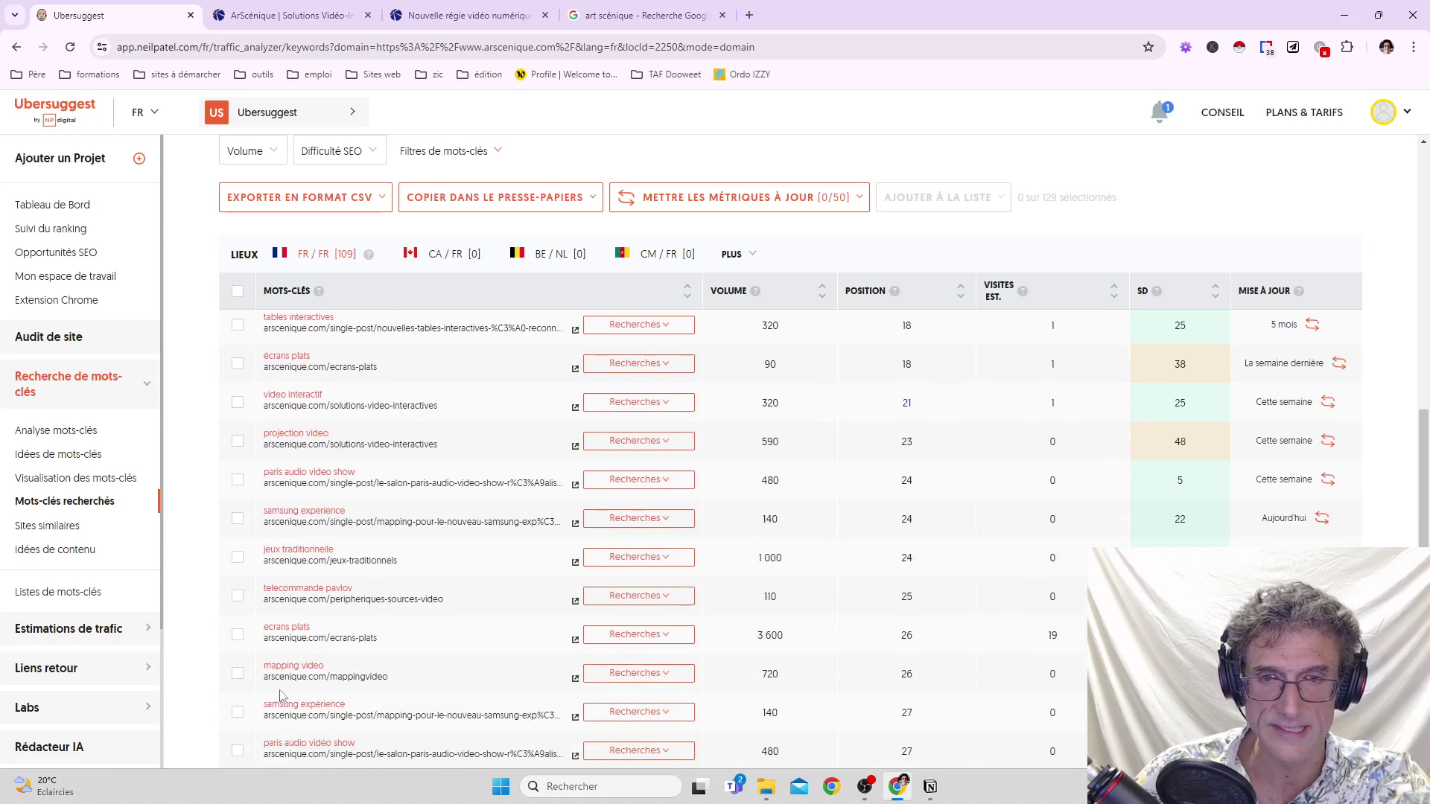
scroll(432, 645, up, 6)
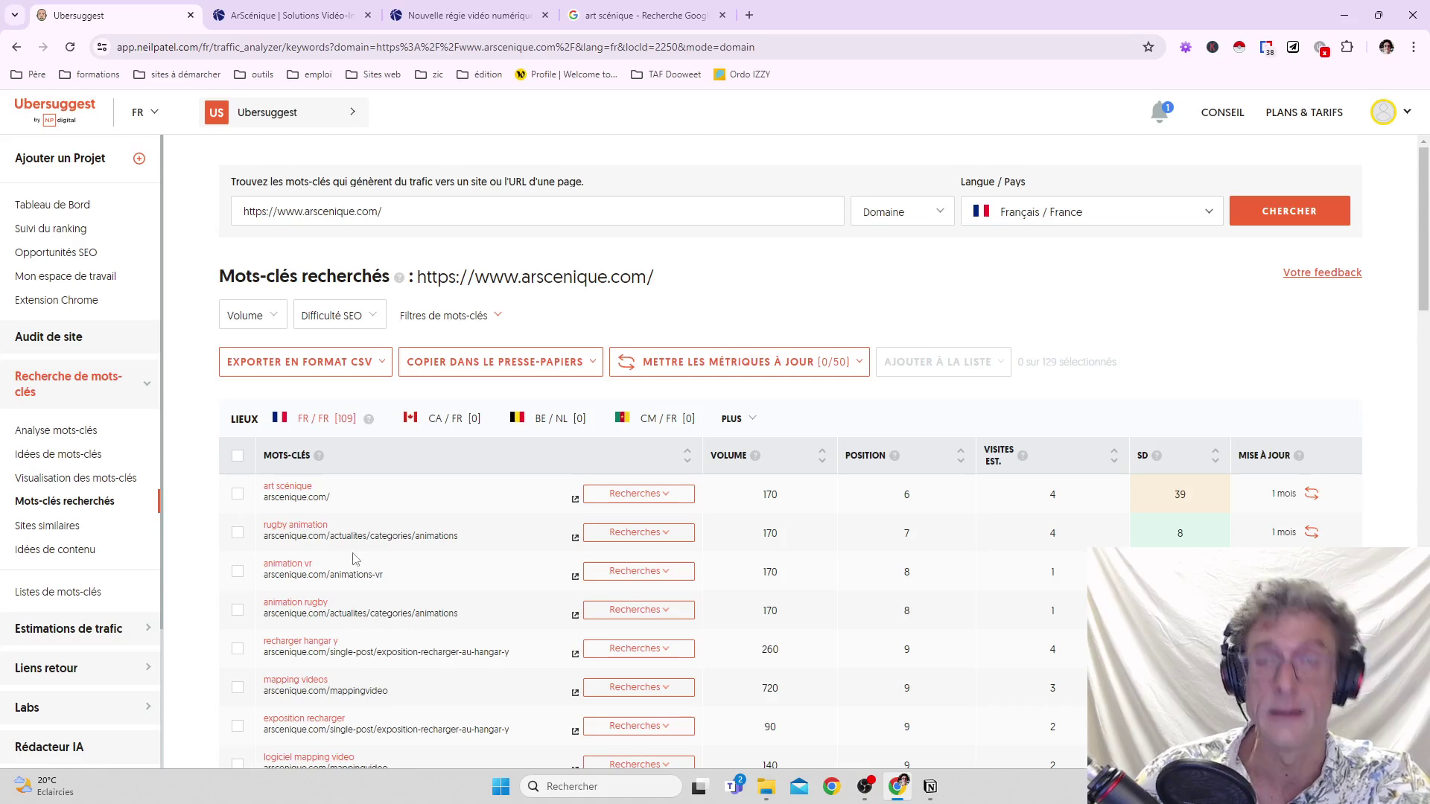
Switch to the ArScénique interactive video solutions page and review its sections from "Mapping vidéo interactif MapFX" back up to "Sols & murs interactifs".
click(293, 16)
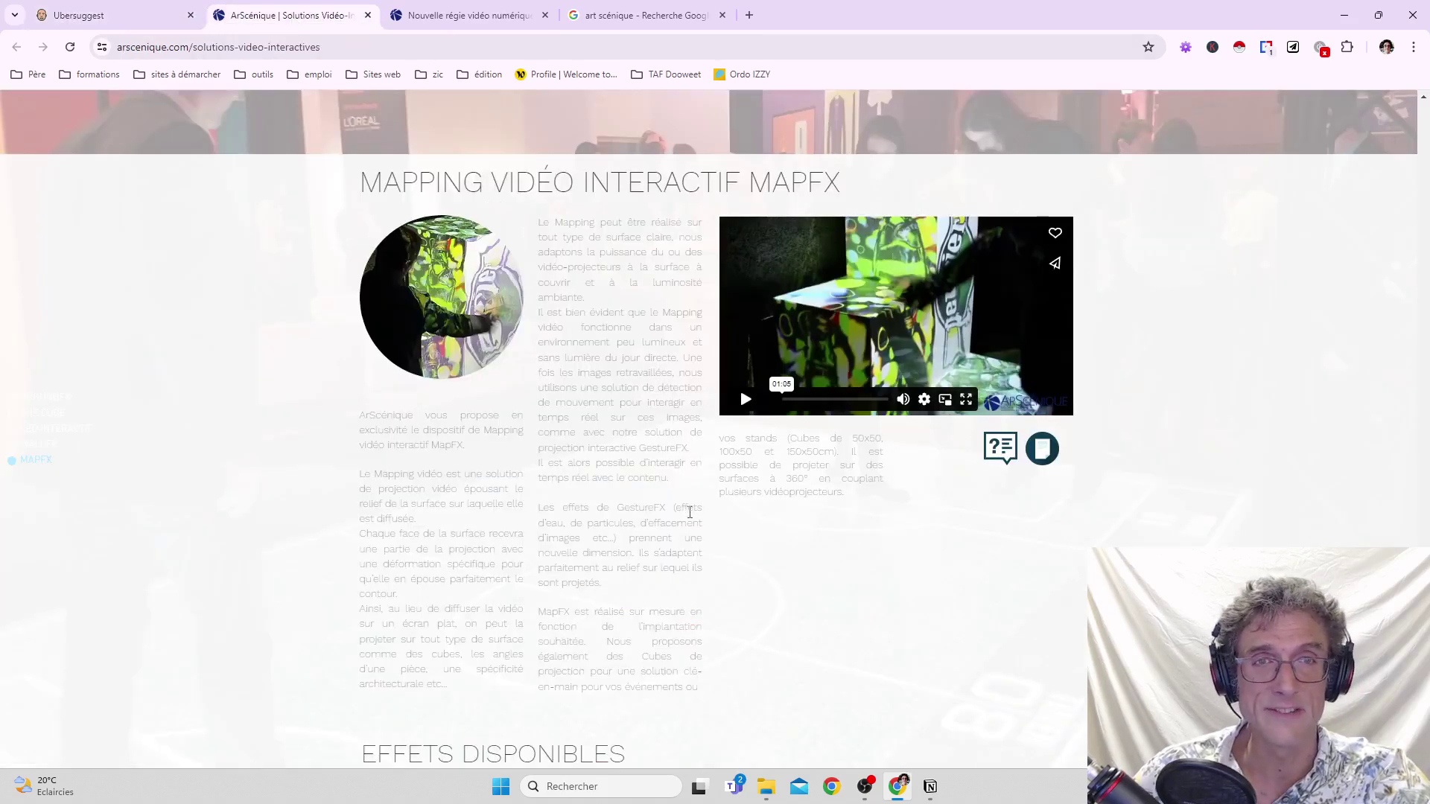
scroll(690, 512, up, 20)
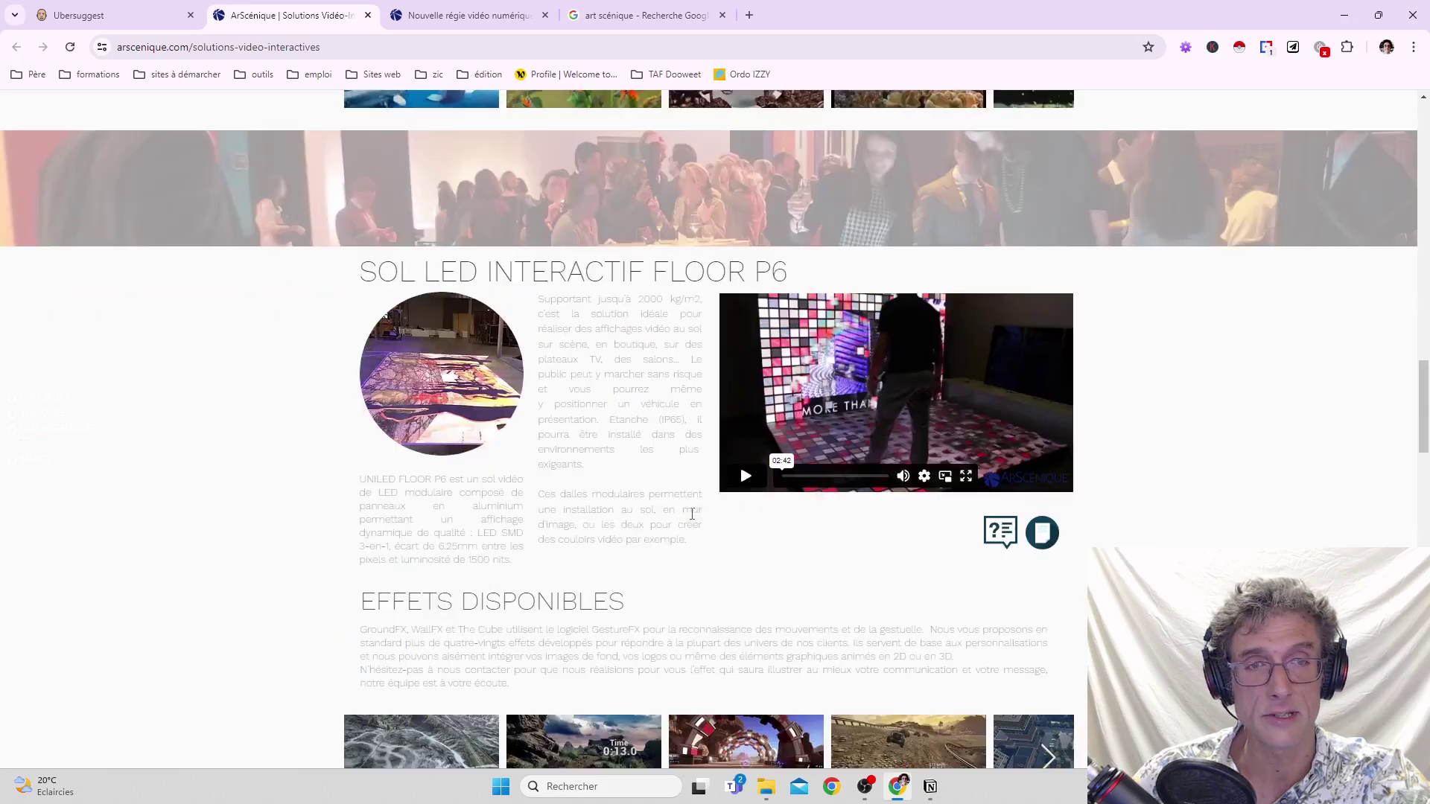
scroll(692, 514, up, 20)
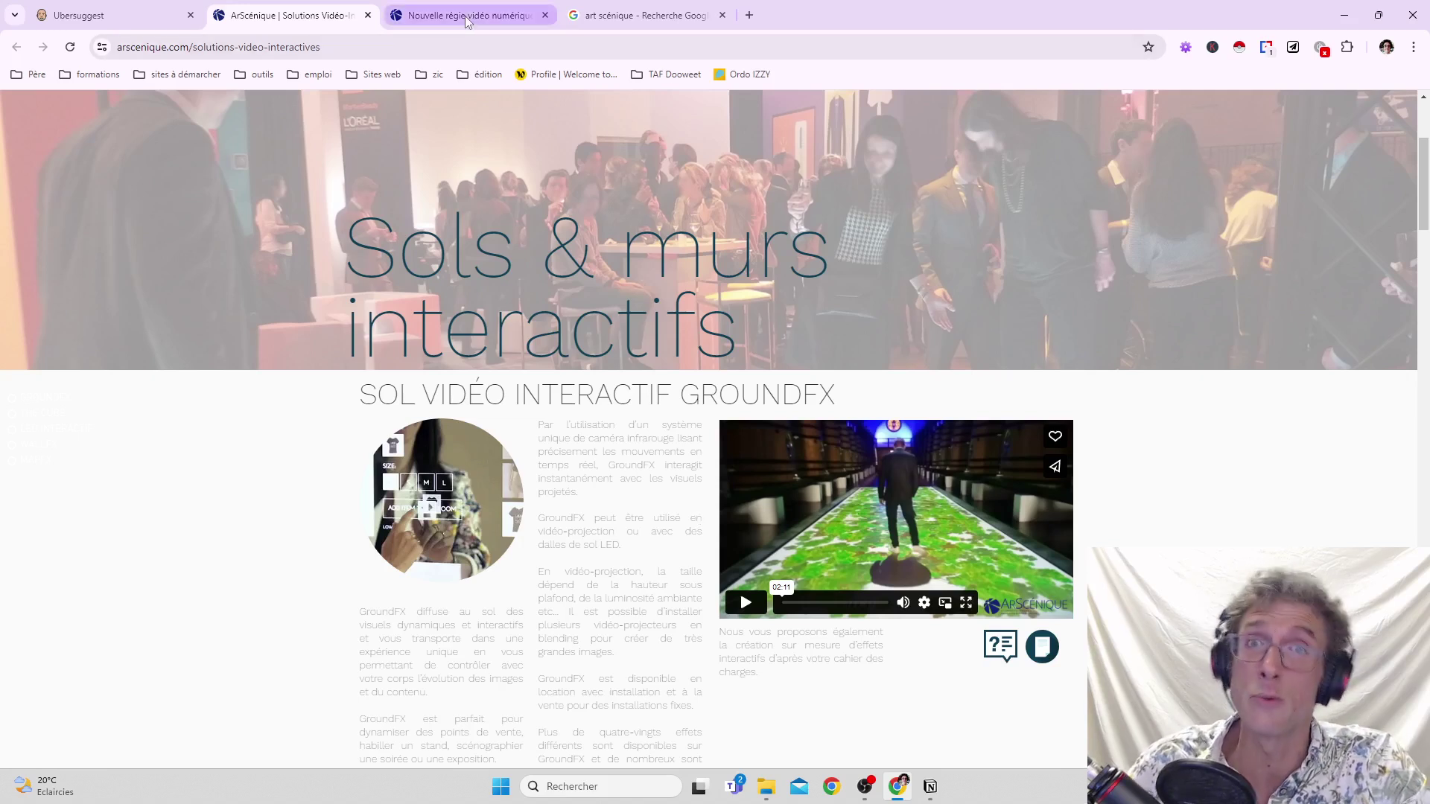
mouse_move(468, 21)
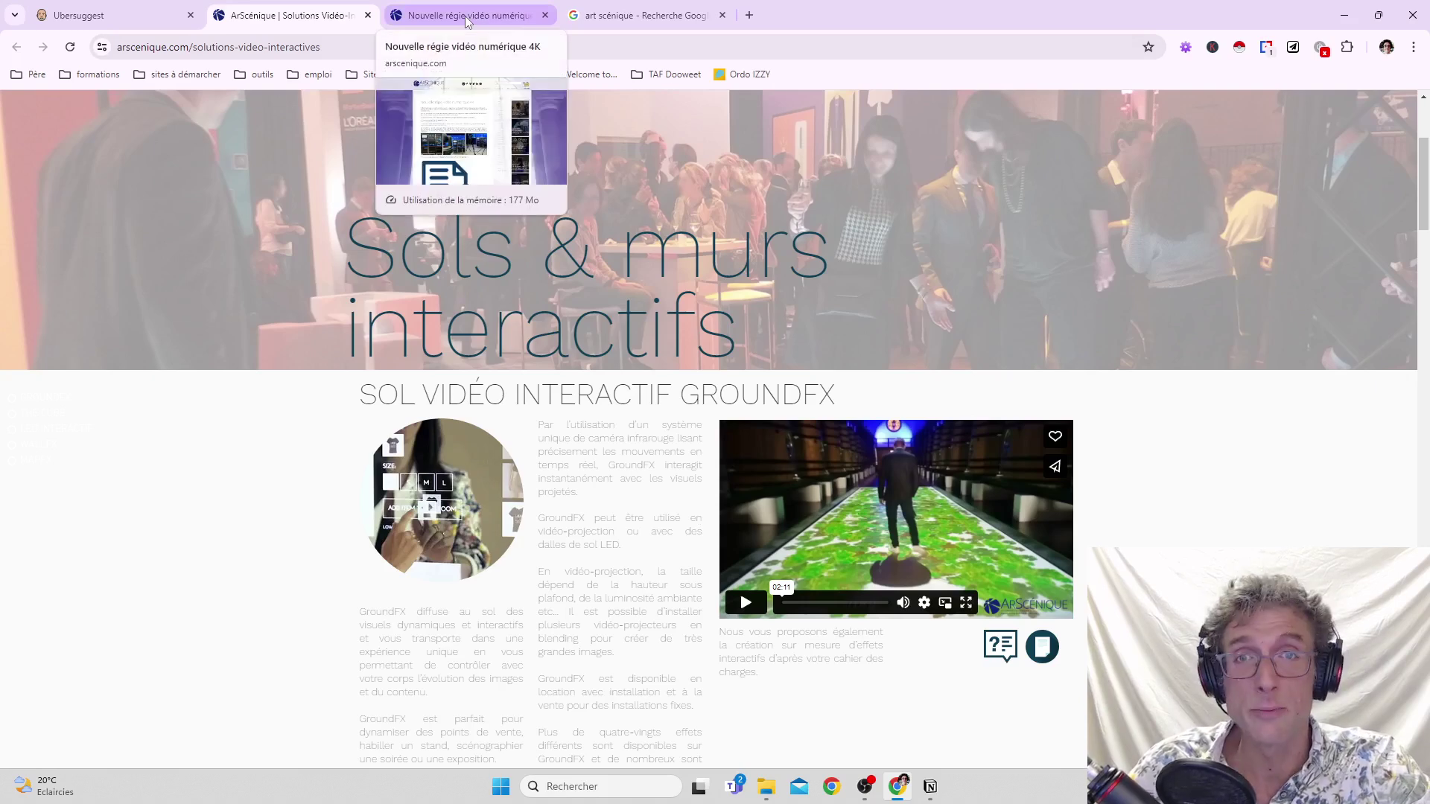